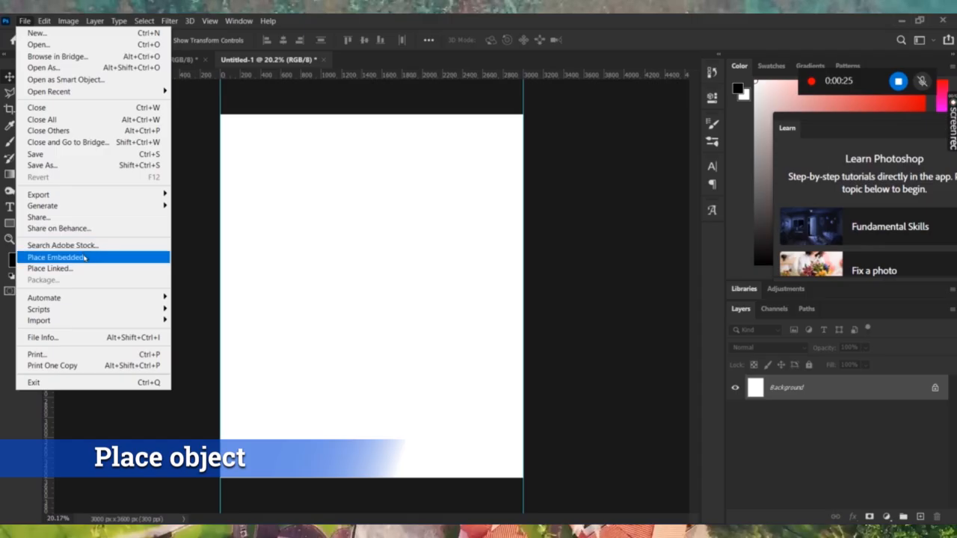
Embed the EFFECT Blur smoke image and scale it to about 98% along the page's left edge.
{"action": "left_click", "coordinate": [85, 258]}
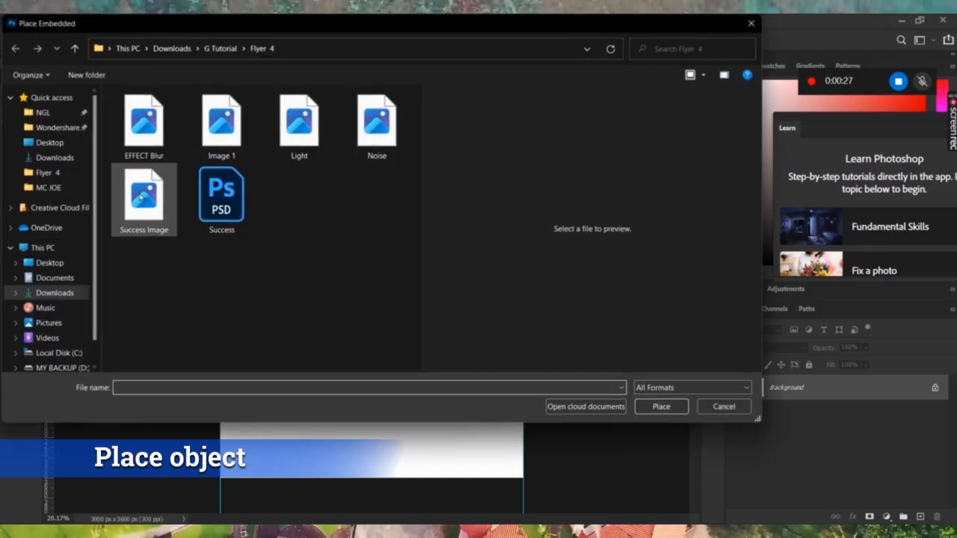
{"action": "double_click", "coordinate": [147, 142]}
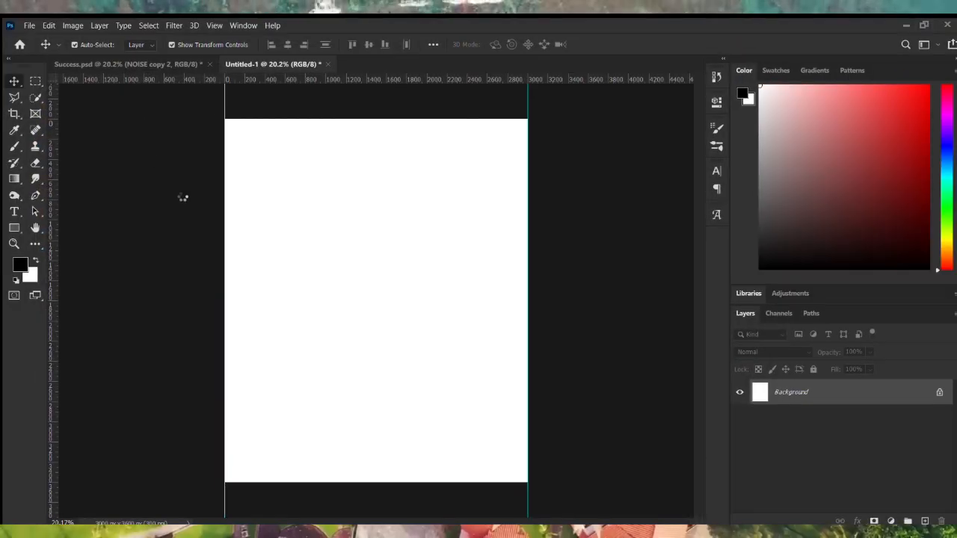
{"action": "left_click_drag", "start_coordinate": [224, 299], "coordinate": [3, 321]}
{"action": "scroll", "coordinate": [296, 349], "scroll_direction": "down", "scroll_amount": 2}
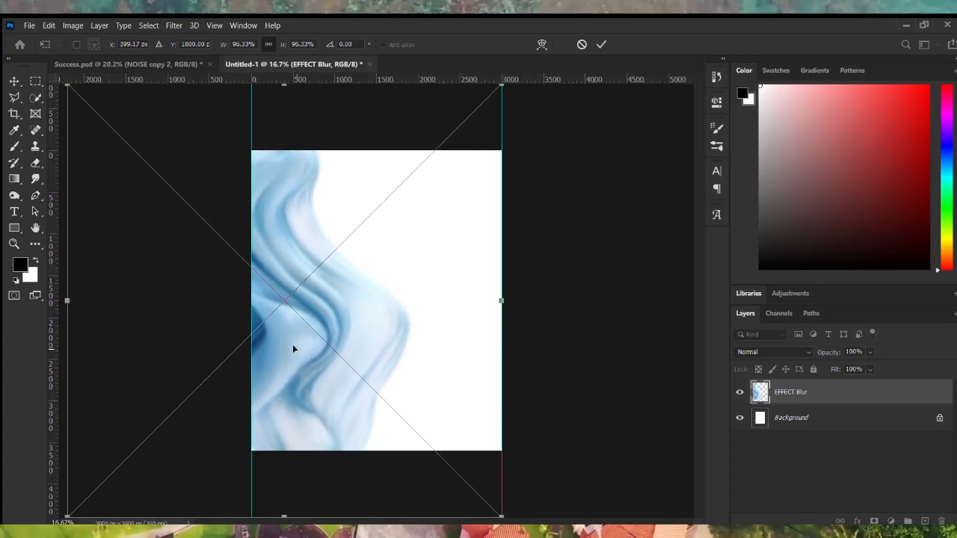
{"action": "mouse_move", "coordinate": [120, 302]}
{"action": "left_mouse_down"}
{"action": "mouse_move", "coordinate": [109, 301]}
{"action": "mouse_move", "coordinate": [119, 302]}
{"action": "left_mouse_up"}
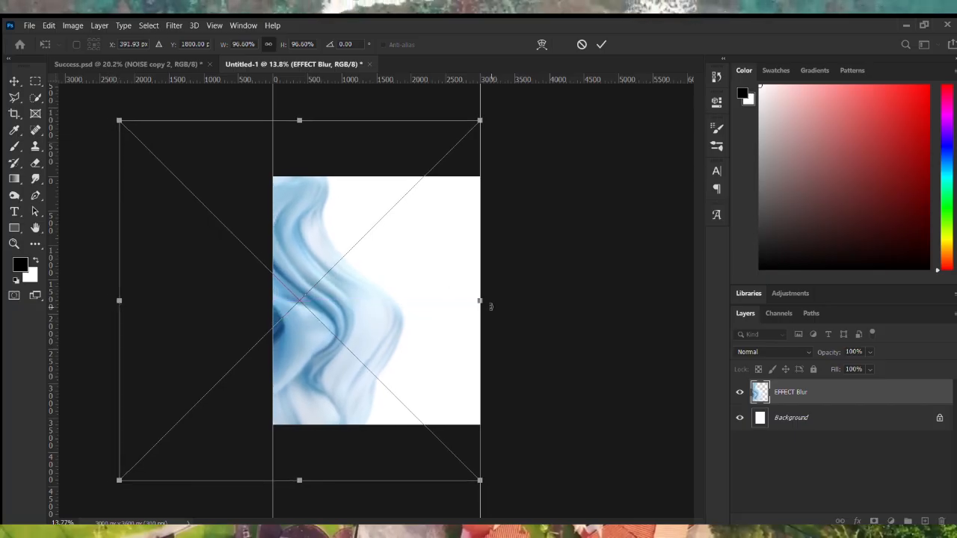
{"action": "left_click_drag", "start_coordinate": [483, 302], "coordinate": [486, 310]}
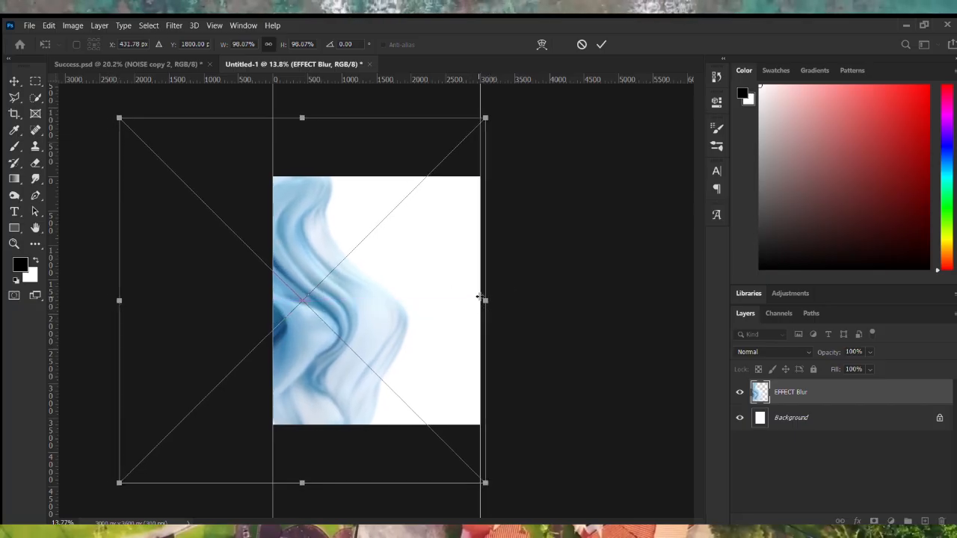
{"action": "left_click", "coordinate": [597, 44]}
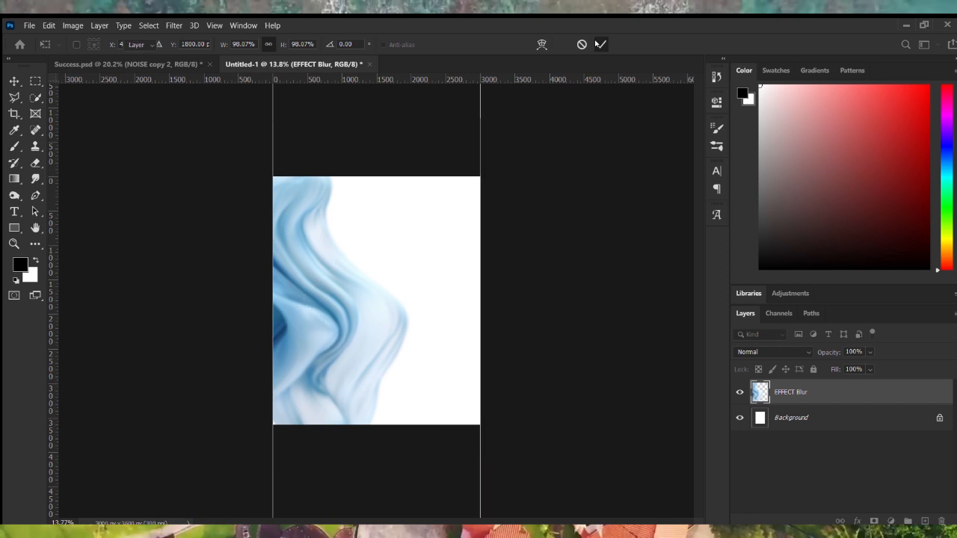
{"action": "scroll", "coordinate": [451, 376], "scroll_direction": "up", "scroll_amount": 1}
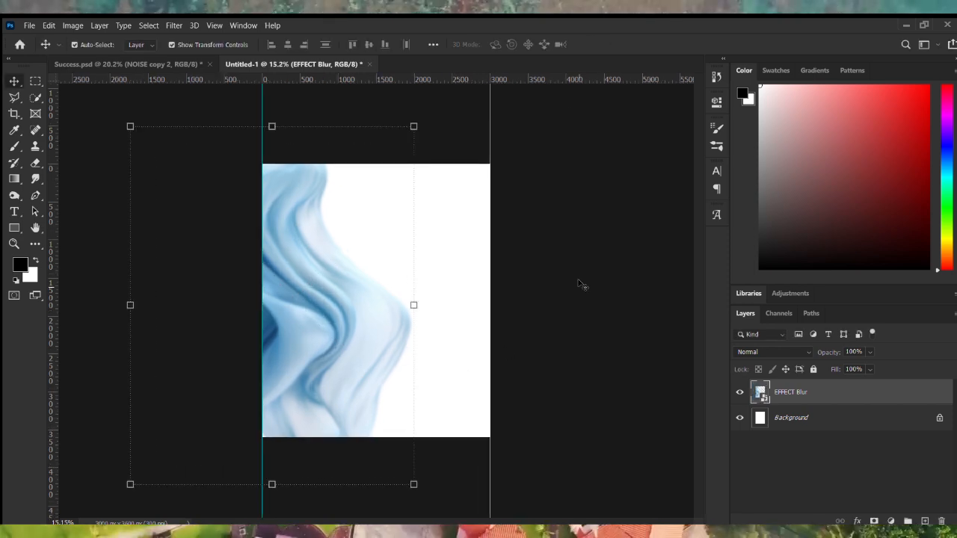
{"action": "left_click", "coordinate": [800, 401], "text": "ctrl"}
{"action": "left_click", "coordinate": [837, 419]}
{"action": "left_click", "coordinate": [837, 394]}
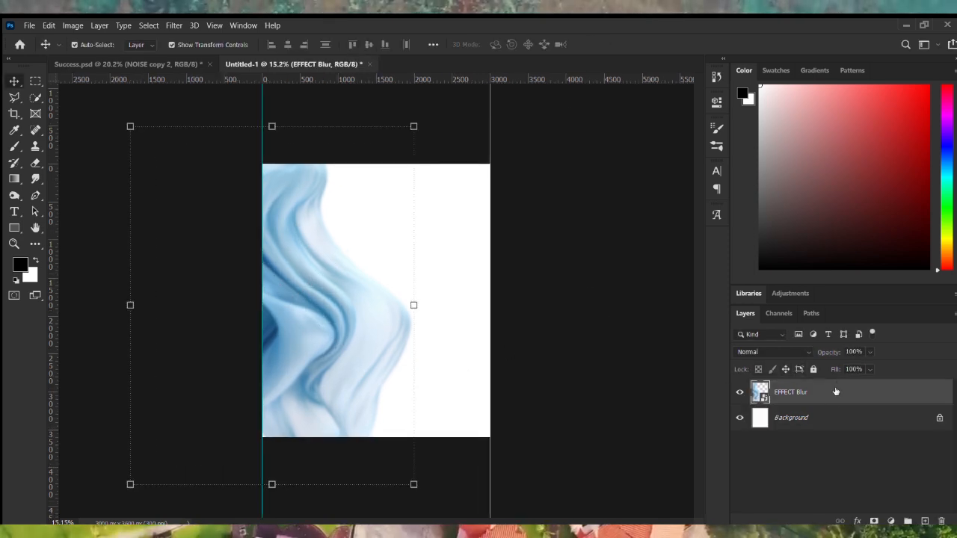
Add a pink-to-navy gradient fill layer in Color blend mode to tint the smoke pink.
{"action": "left_click", "coordinate": [888, 521]}
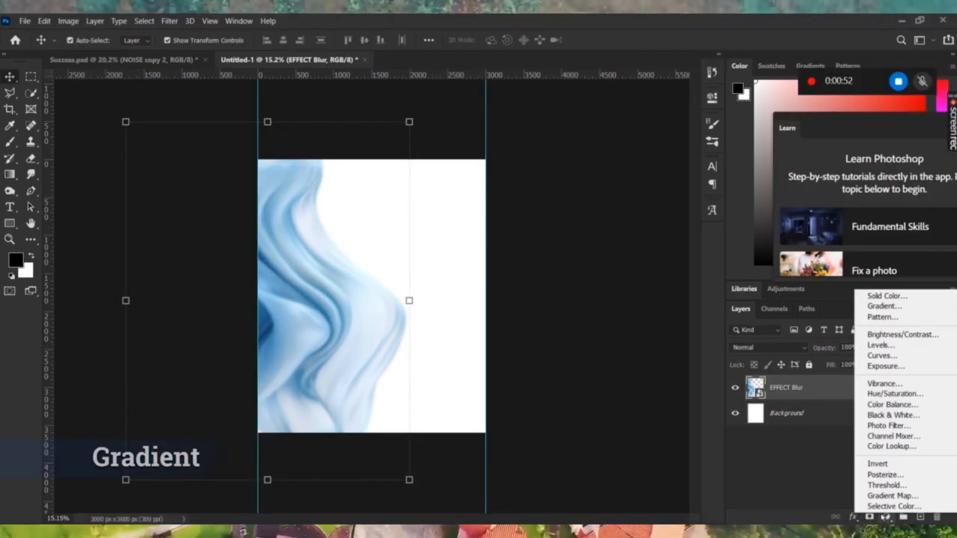
{"action": "left_click", "coordinate": [882, 306]}
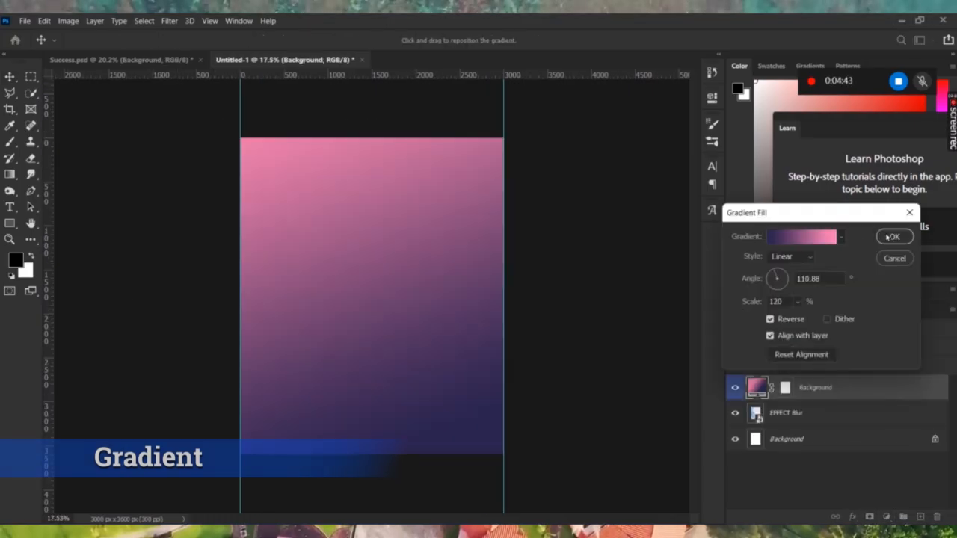
{"action": "left_click", "coordinate": [887, 237]}
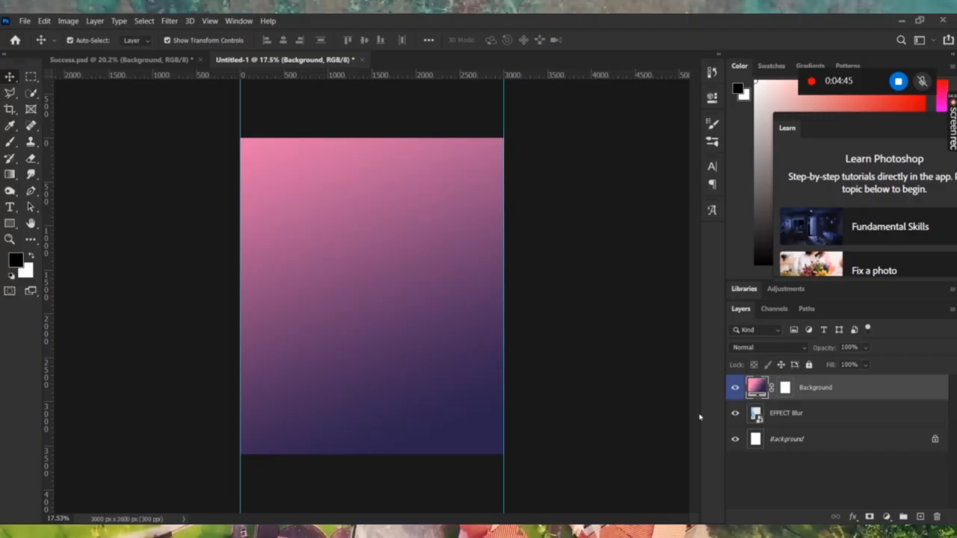
{"action": "left_click", "coordinate": [784, 349]}
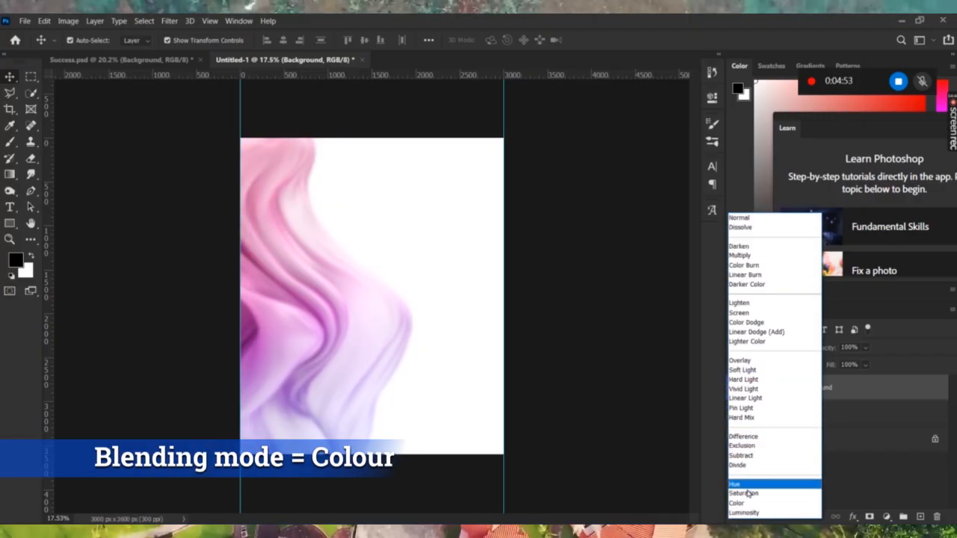
{"action": "left_click", "coordinate": [737, 503]}
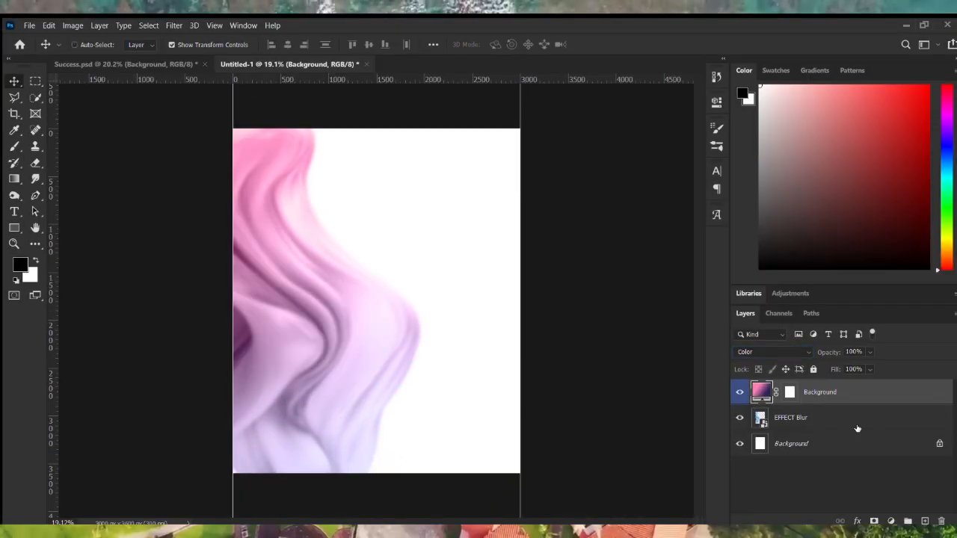
Duplicate the gradient layer, set the copy to Normal blending, and hide it.
{"action": "key", "text": "ctrl+j"}
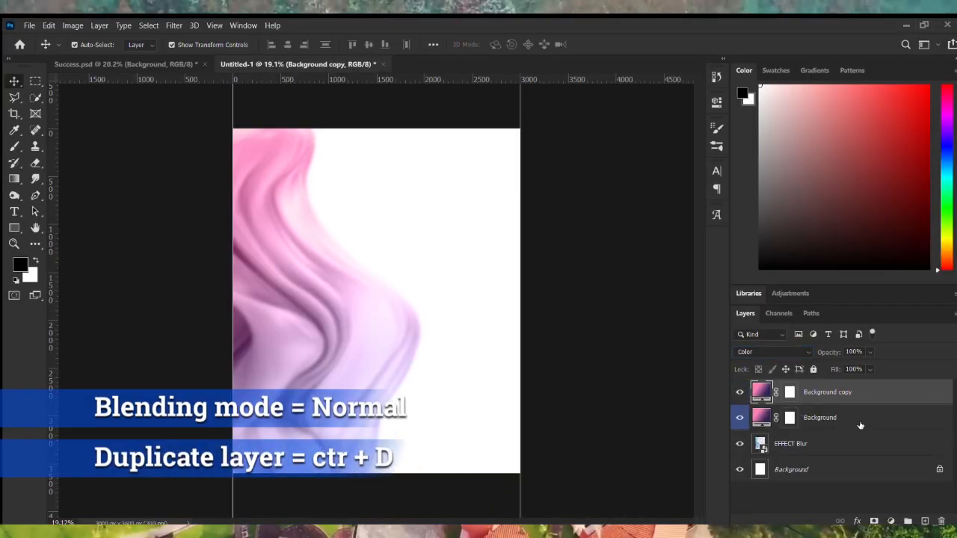
{"action": "left_click", "coordinate": [785, 353]}
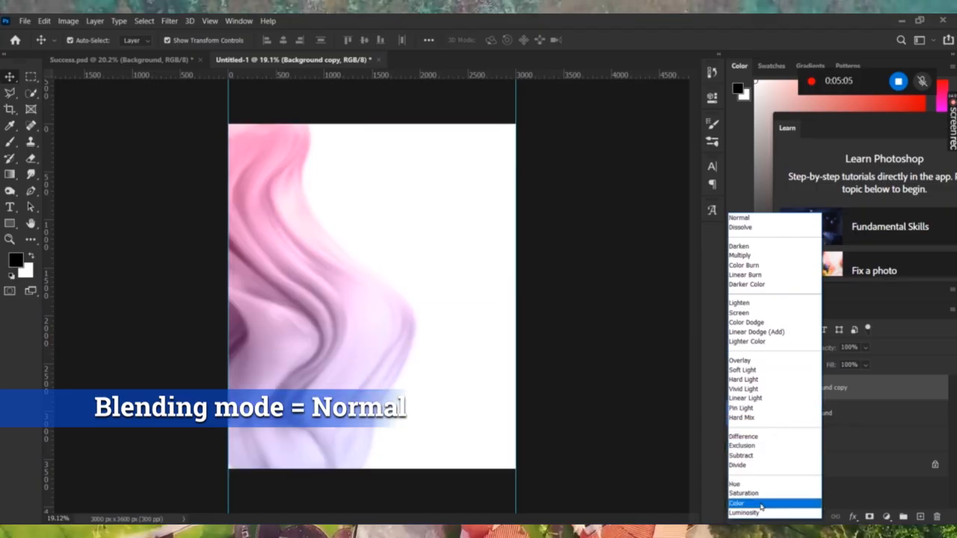
{"action": "left_click", "coordinate": [785, 217]}
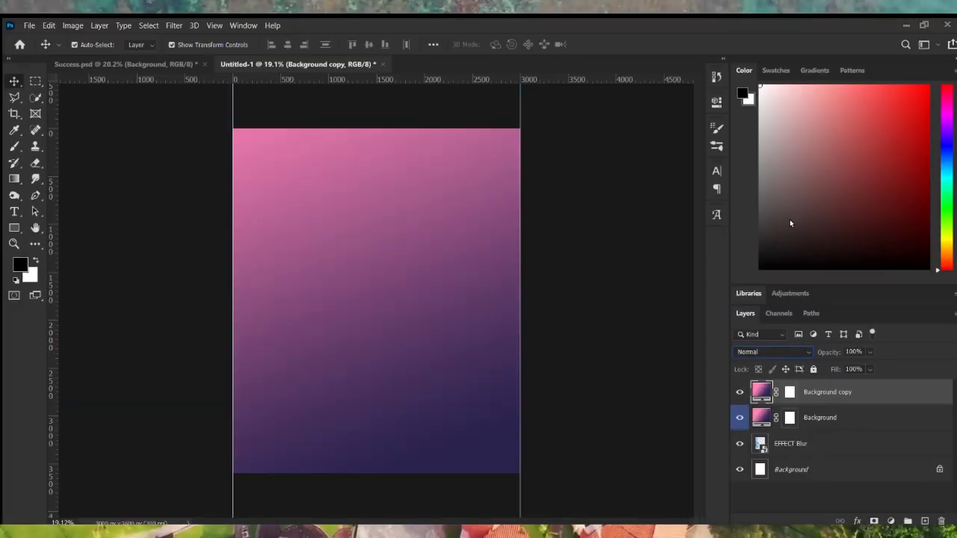
{"action": "left_click", "coordinate": [740, 392]}
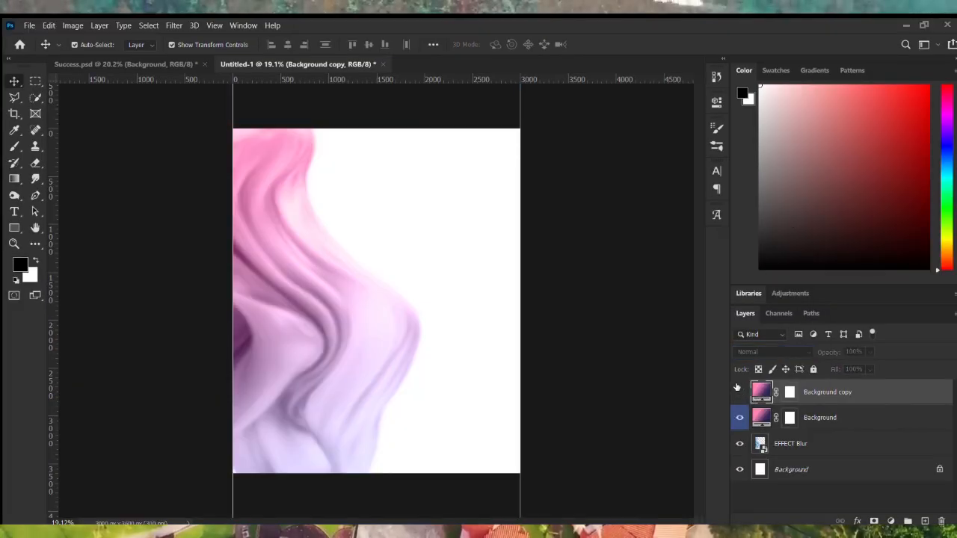
{"action": "left_click", "coordinate": [844, 423]}
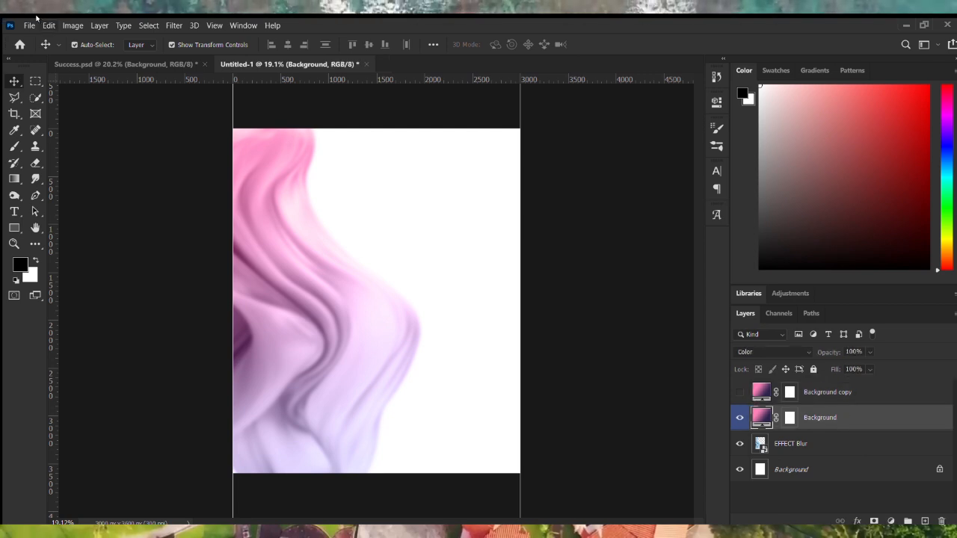
{"action": "left_click", "coordinate": [30, 25]}
Embed the Noise image and stretch it across the full page width.
{"action": "left_click", "coordinate": [91, 263]}
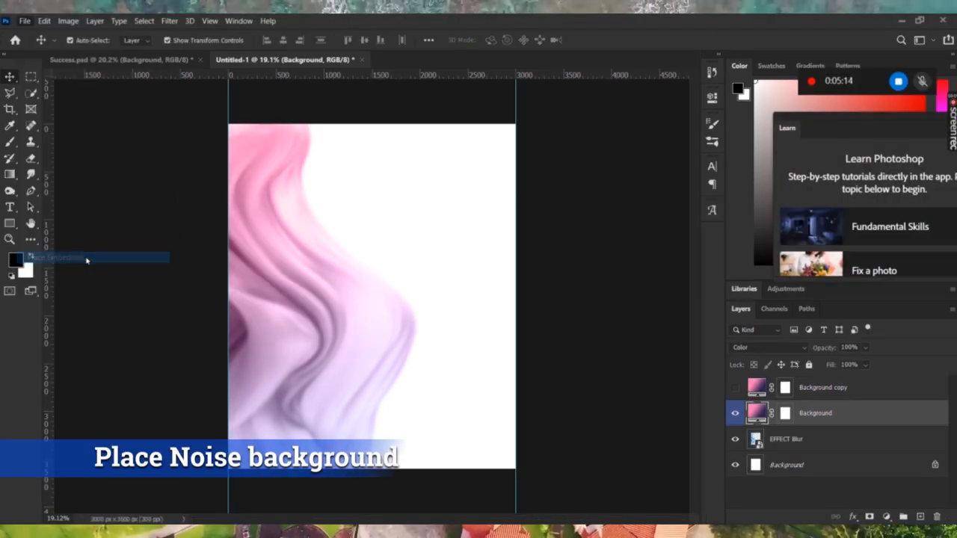
{"action": "double_click", "coordinate": [377, 119]}
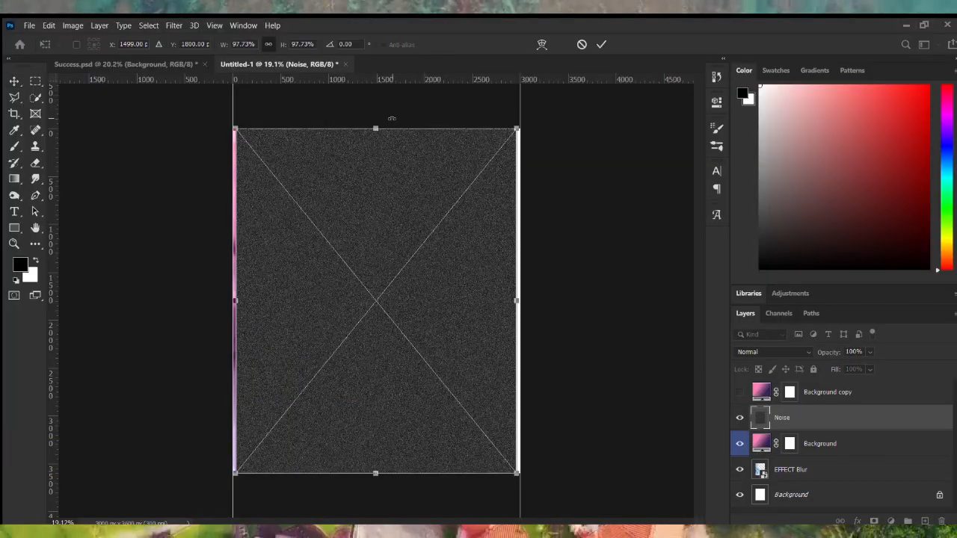
{"action": "key", "text": "Return"}
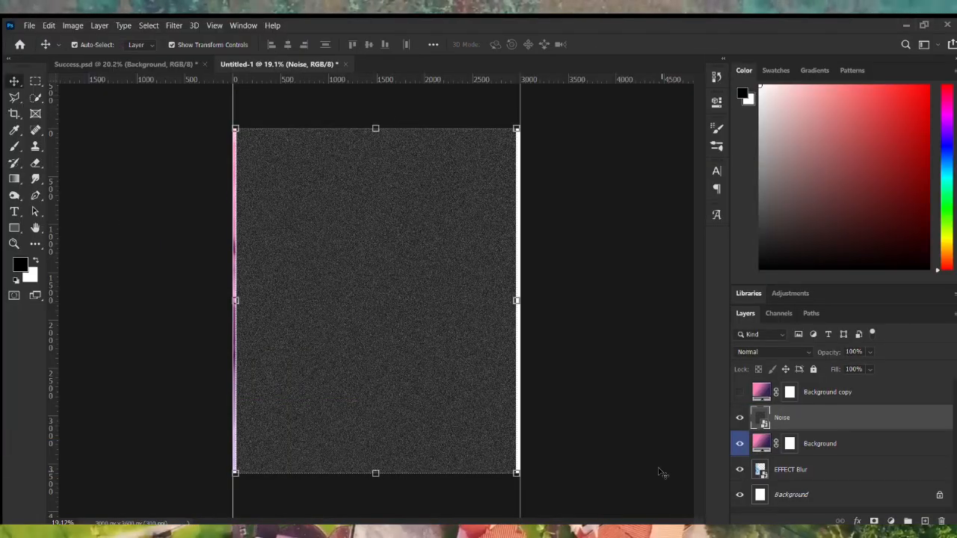
{"action": "left_click_drag", "start_coordinate": [236, 301], "coordinate": [222, 300]}
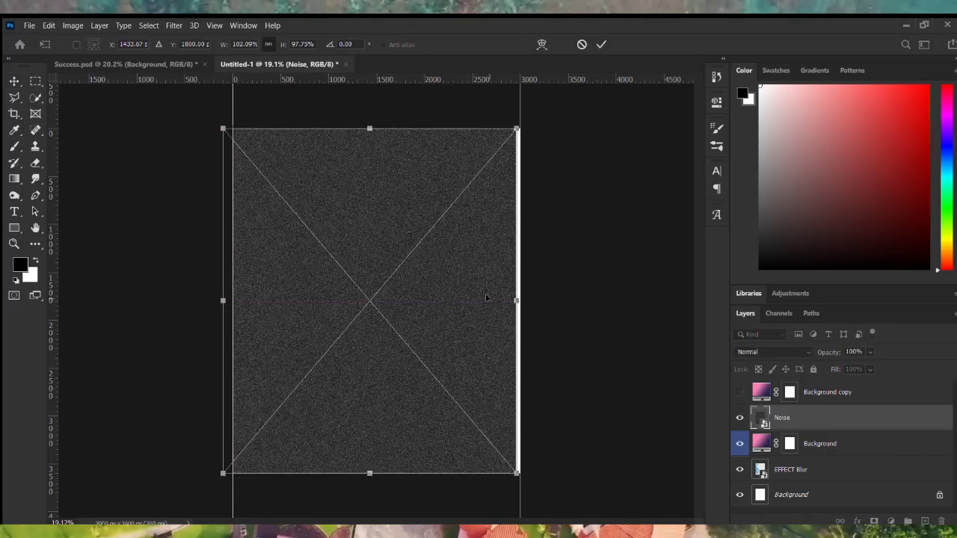
{"action": "left_click_drag", "start_coordinate": [518, 298], "coordinate": [520, 300]}
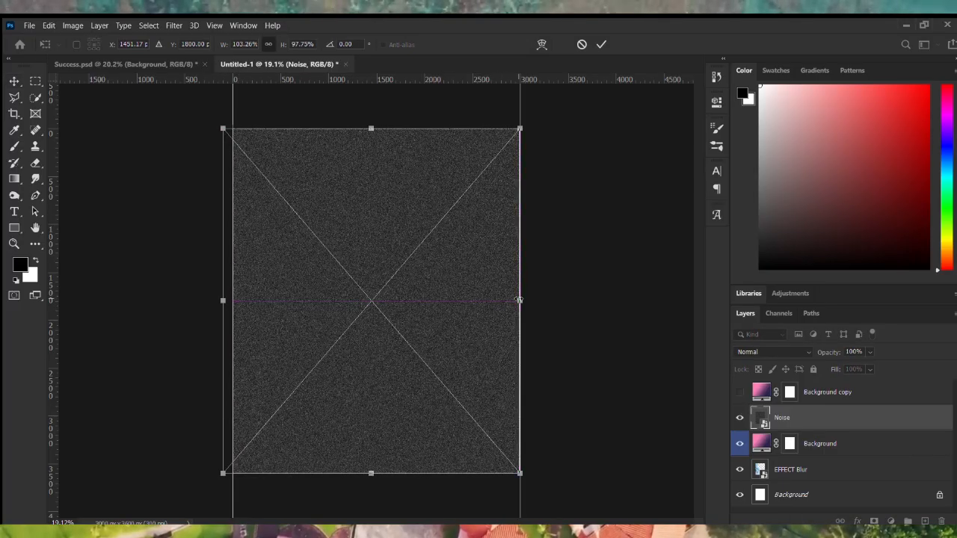
{"action": "key", "text": "Return"}
{"action": "key", "text": "ctrl+a"}
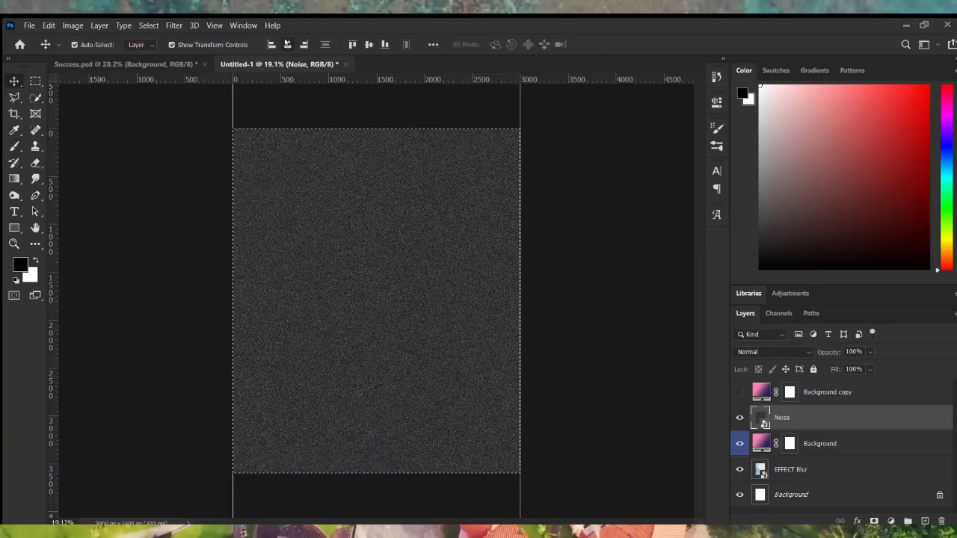
{"action": "key", "text": "ctrl+d"}
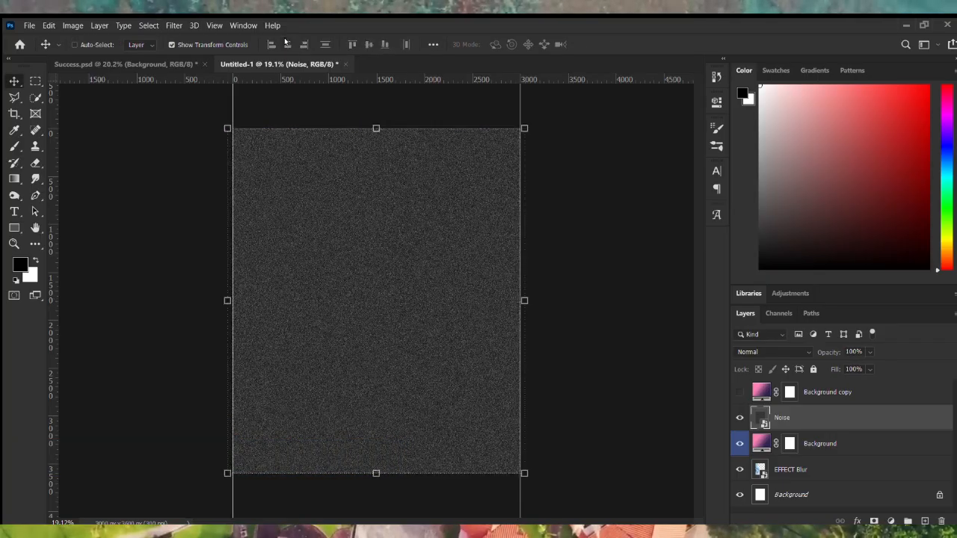
Set the Noise layer's blend mode to Soft Light for subtle grain.
{"action": "left_click", "coordinate": [774, 351]}
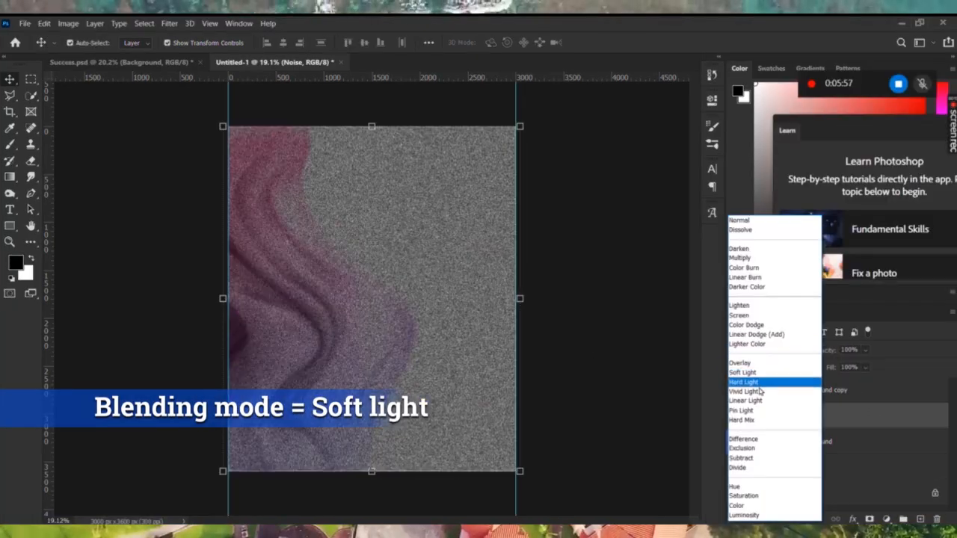
{"action": "left_click", "coordinate": [743, 372]}
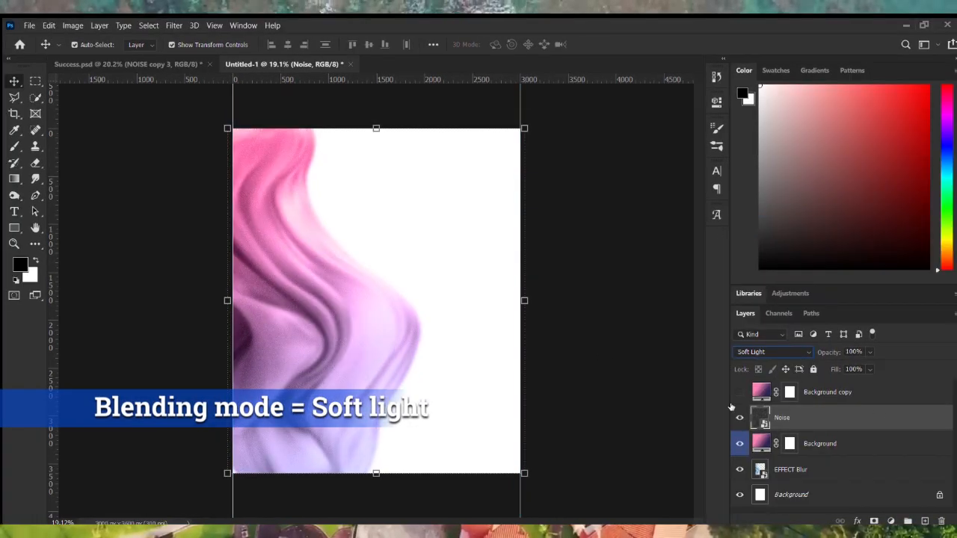
{"action": "left_click", "coordinate": [641, 411]}
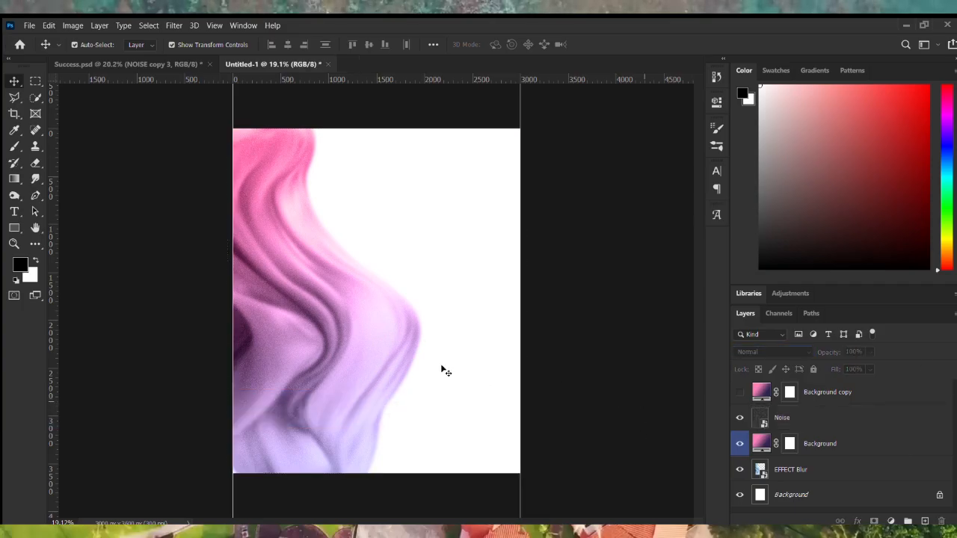
{"action": "scroll", "coordinate": [330, 357], "scroll_direction": "up", "scroll_amount": 4}
{"action": "scroll", "coordinate": [331, 358], "scroll_direction": "up", "scroll_amount": 1}
{"action": "scroll", "coordinate": [331, 357], "scroll_direction": "down", "scroll_amount": 5}
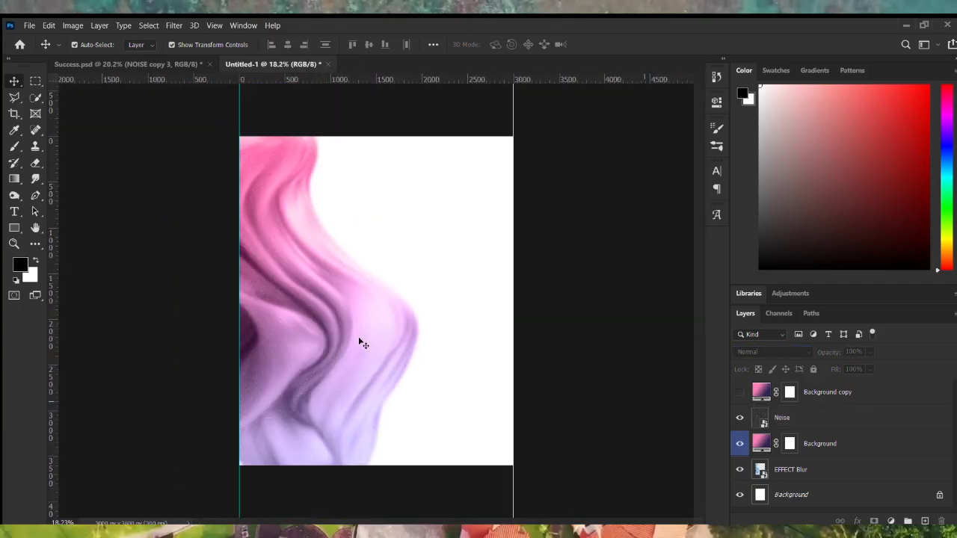
{"action": "left_click", "coordinate": [365, 343]}
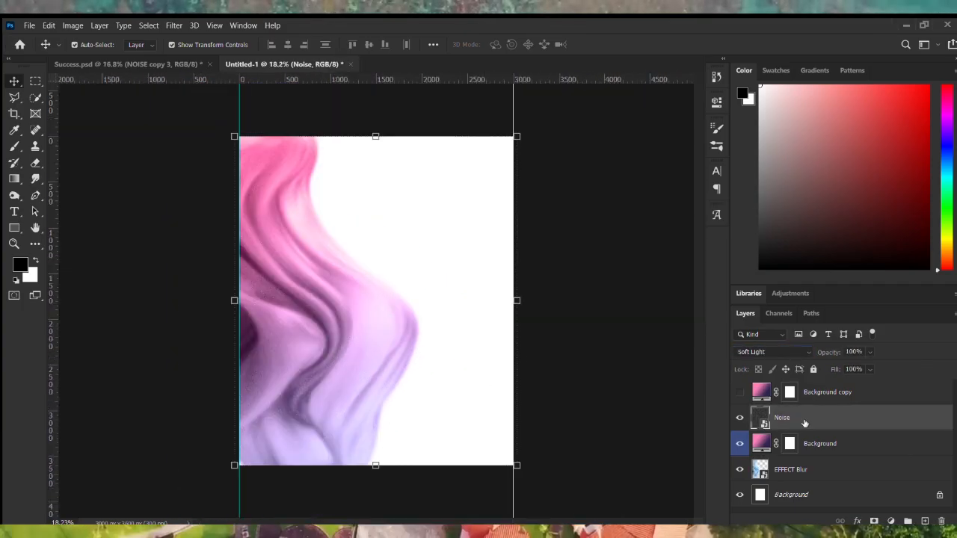
{"action": "scroll", "coordinate": [374, 299], "scroll_direction": "up", "scroll_amount": 2}
Embed the Success Image portrait, scale it to about 82% over the smoke, and unhide Background copy.
{"action": "left_click", "coordinate": [29, 25]}
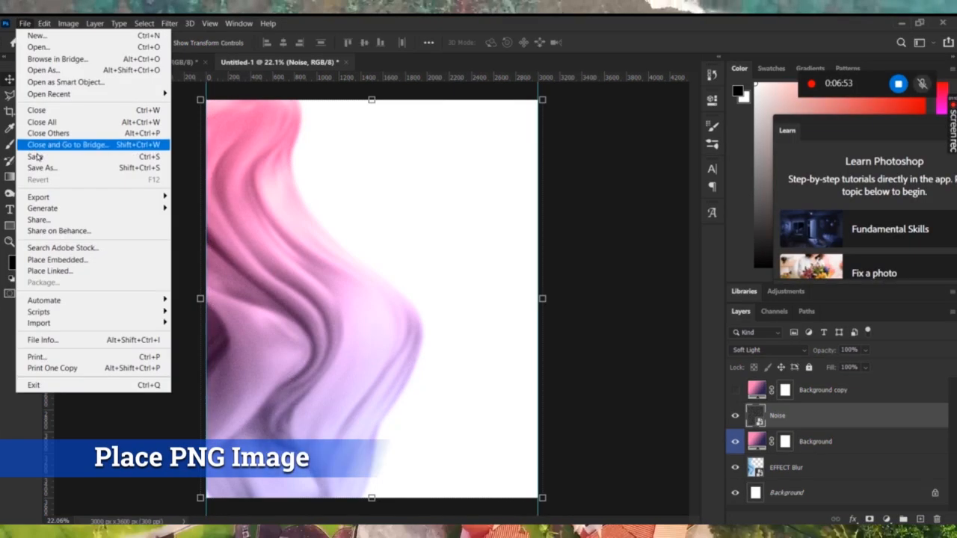
{"action": "left_click", "coordinate": [57, 260]}
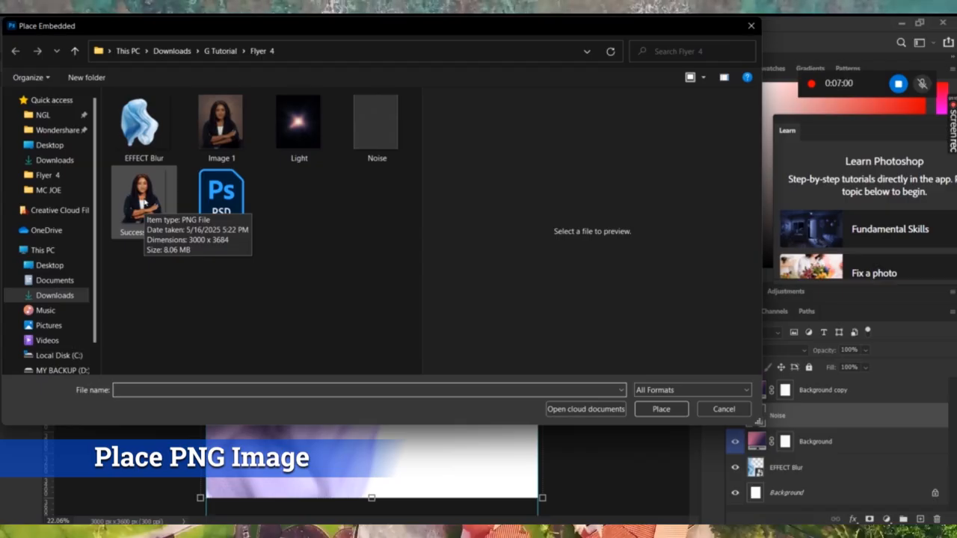
{"action": "double_click", "coordinate": [142, 200]}
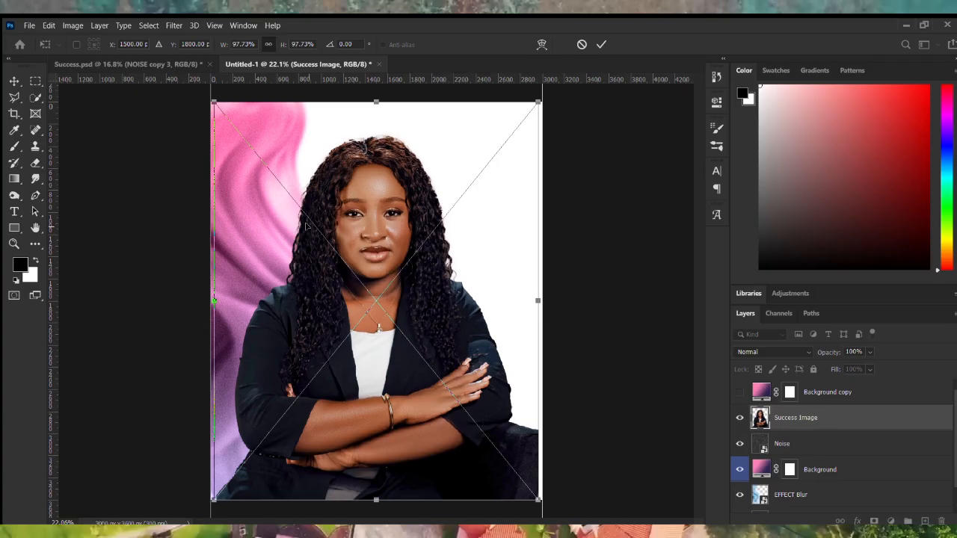
{"action": "key", "text": "Return"}
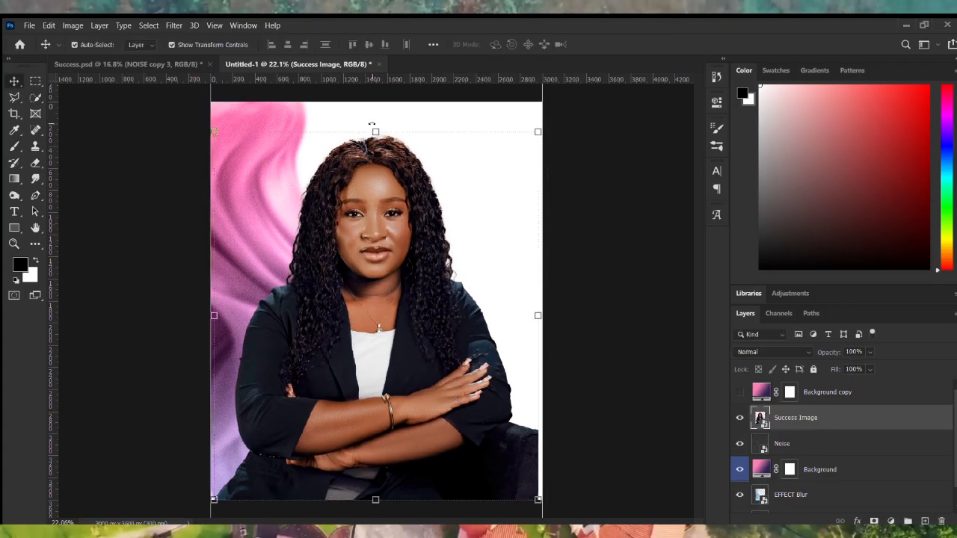
{"action": "left_click_drag", "start_coordinate": [375, 129], "coordinate": [365, 150]}
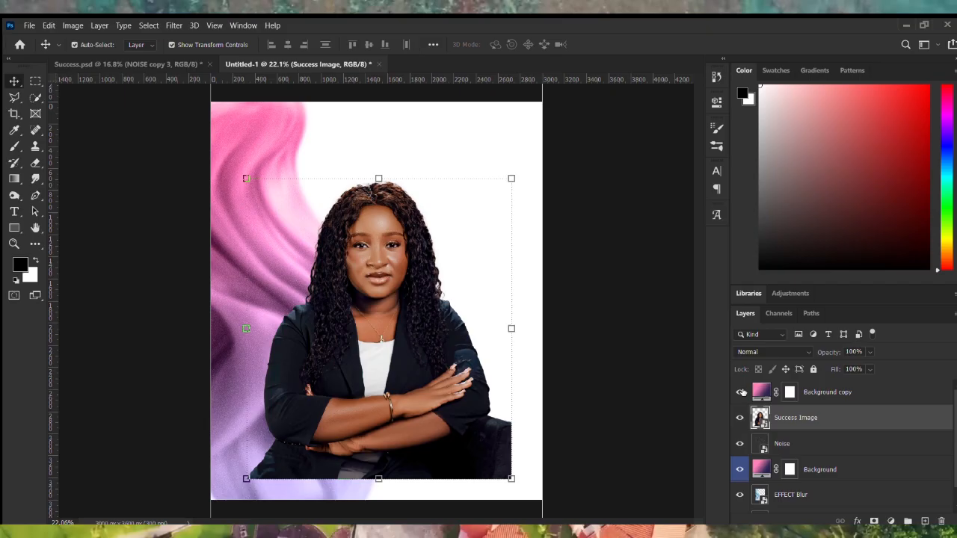
{"action": "left_click", "coordinate": [740, 392]}
Convert the Background copy gradient to a smart object and add a layer mask.
{"action": "left_click", "coordinate": [447, 294]}
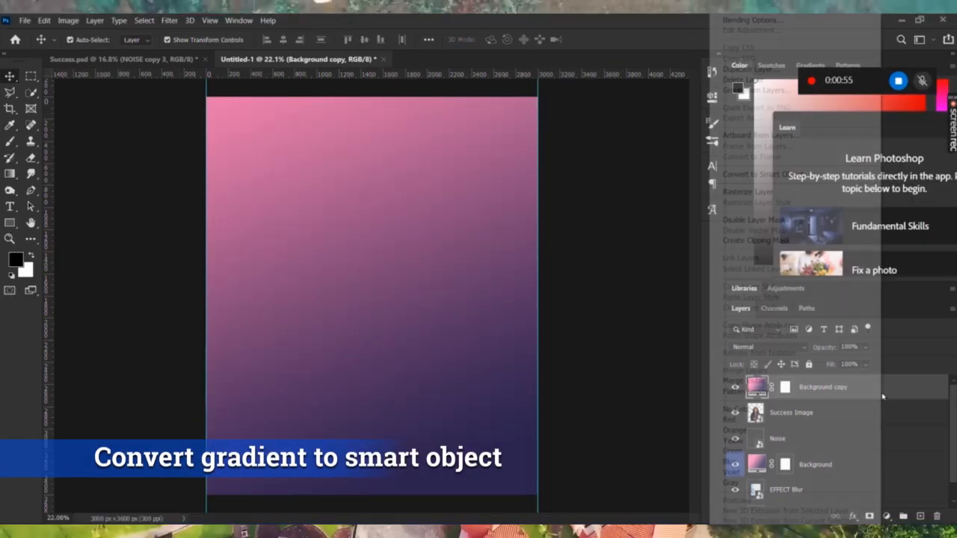
{"action": "right_click", "coordinate": [867, 403]}
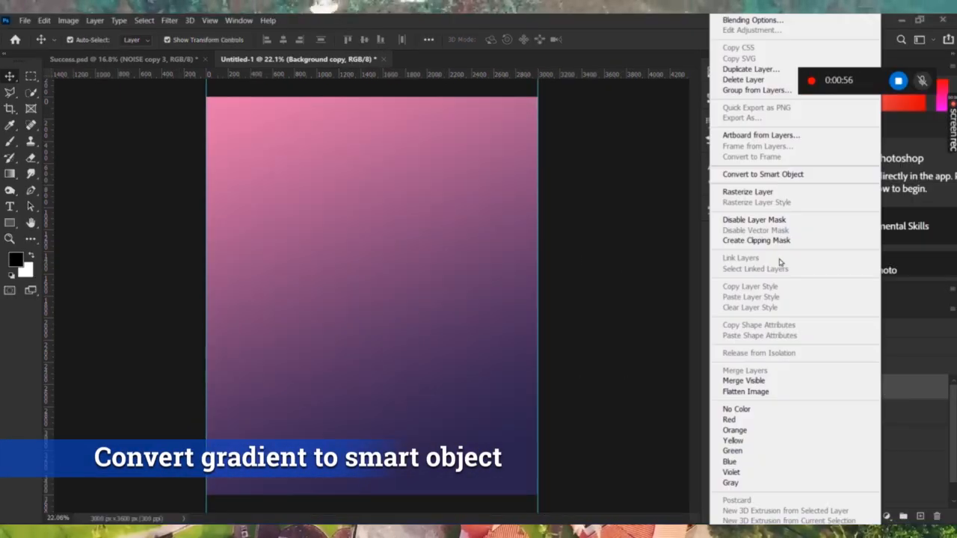
{"action": "left_click", "coordinate": [786, 174]}
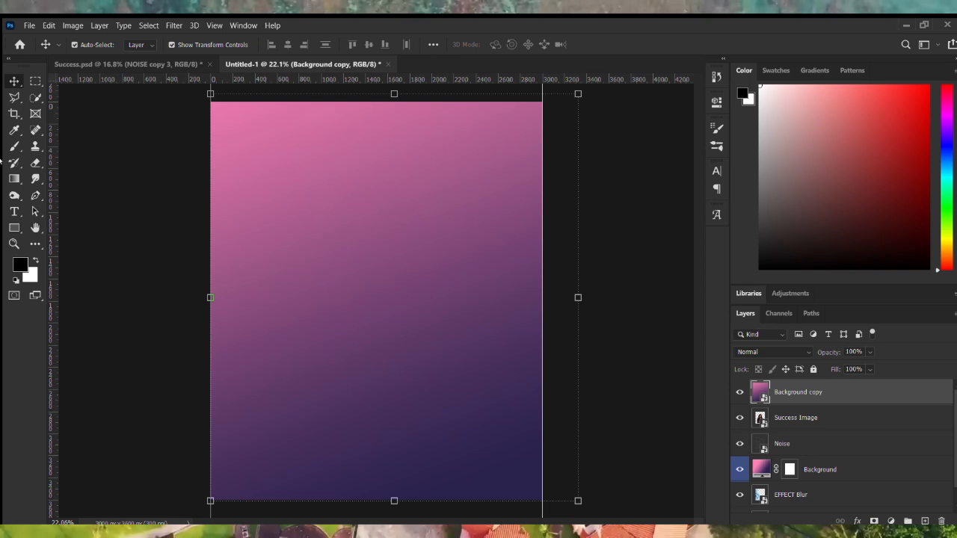
{"action": "left_click", "coordinate": [14, 179]}
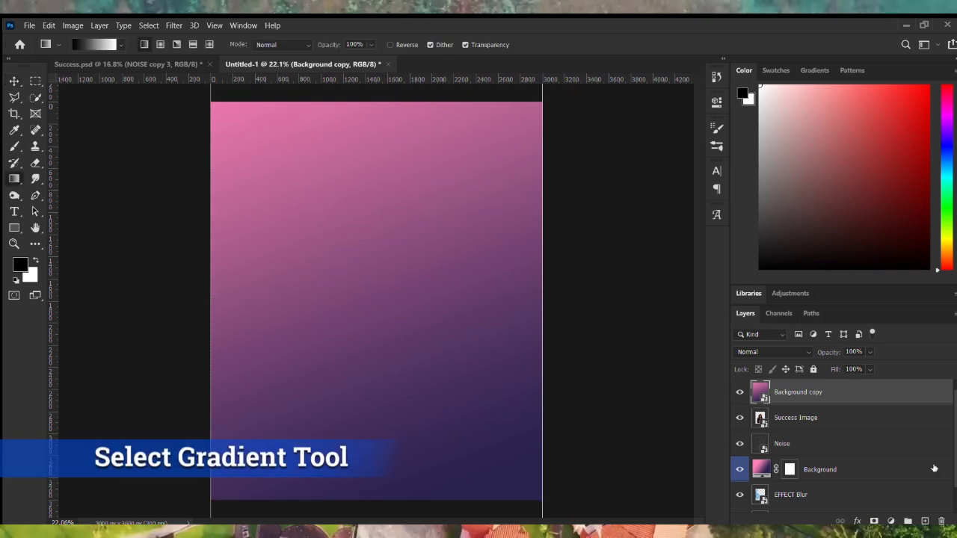
{"action": "left_click", "coordinate": [874, 521]}
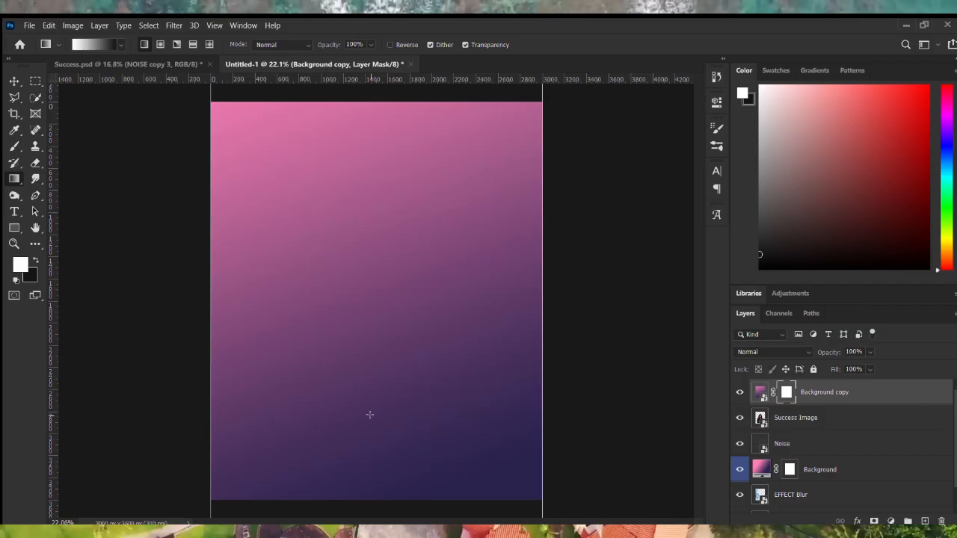
Draw an upward mask gradient and squash it so the fade covers only the lower flyer.
{"action": "left_click_drag", "start_coordinate": [367, 297], "coordinate": [367, 282]}
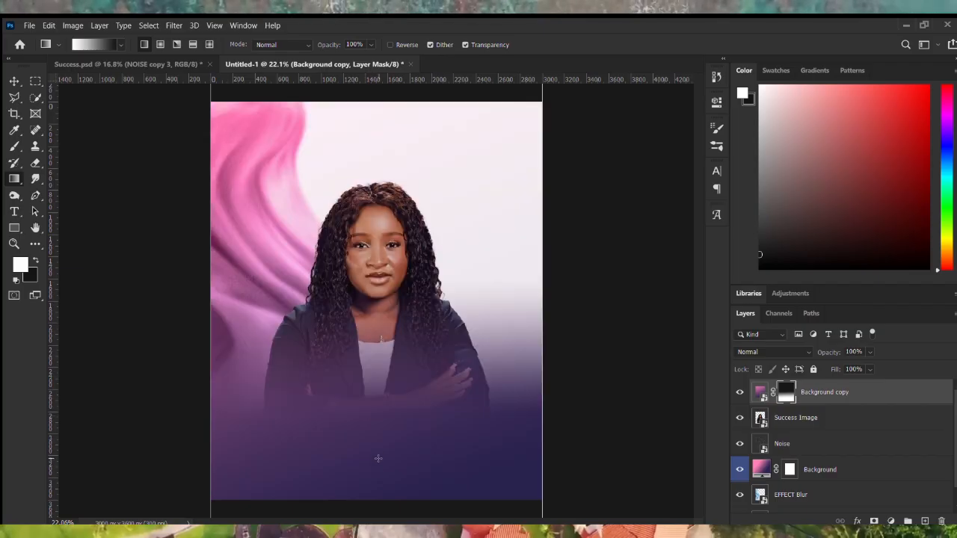
{"action": "left_click_drag", "start_coordinate": [379, 421], "coordinate": [376, 234]}
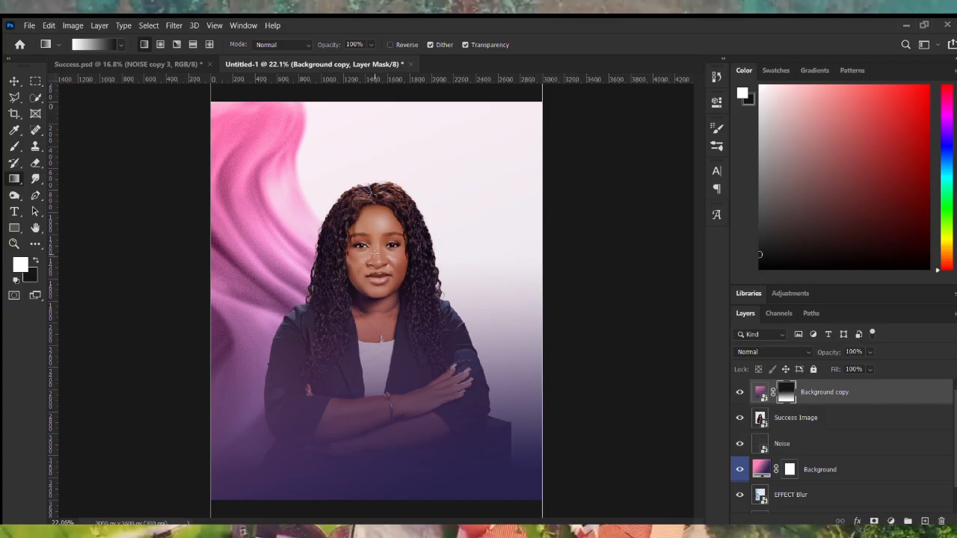
{"action": "left_click", "coordinate": [13, 80]}
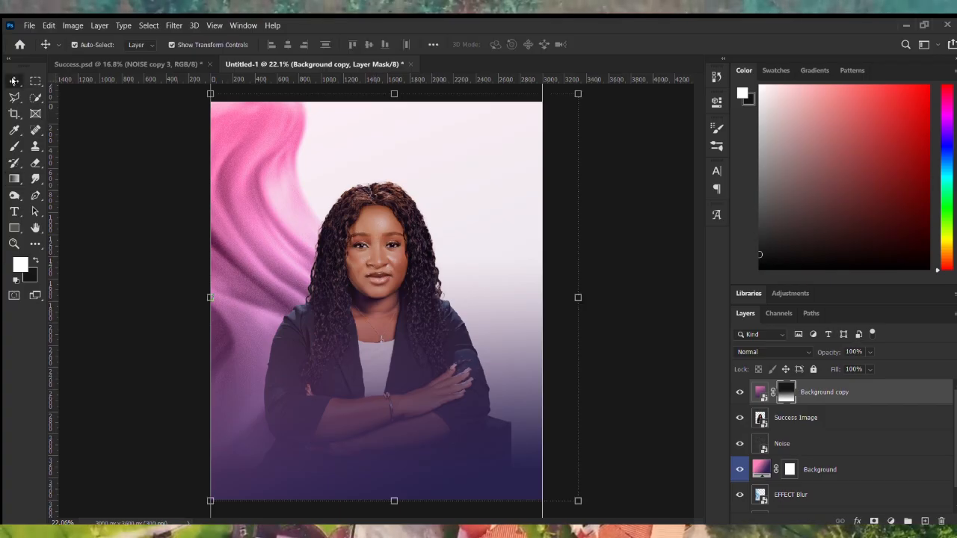
{"action": "left_click_drag", "start_coordinate": [394, 91], "coordinate": [384, 159]}
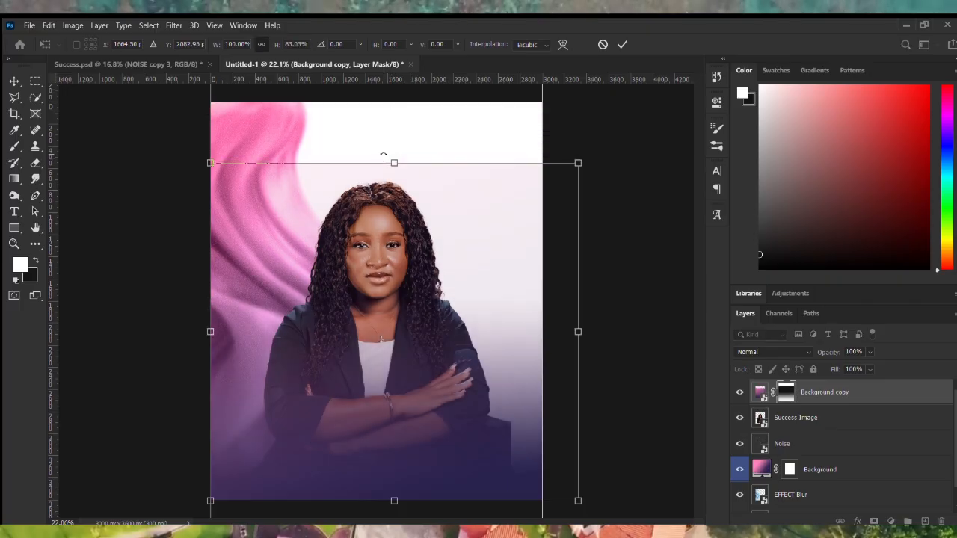
{"action": "key", "text": "Return"}
{"action": "key", "text": "x"}
{"action": "left_click", "coordinate": [665, 291]}
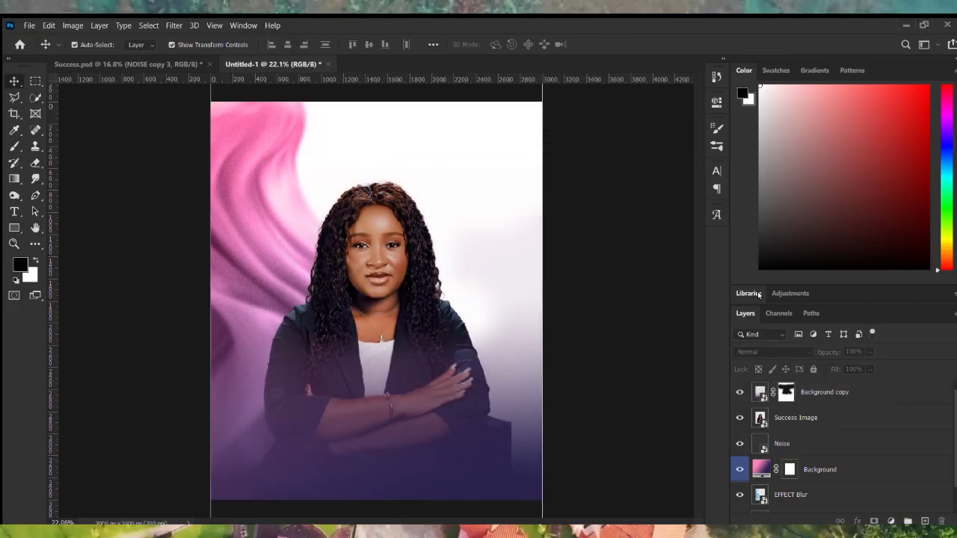
{"action": "left_click", "coordinate": [874, 394]}
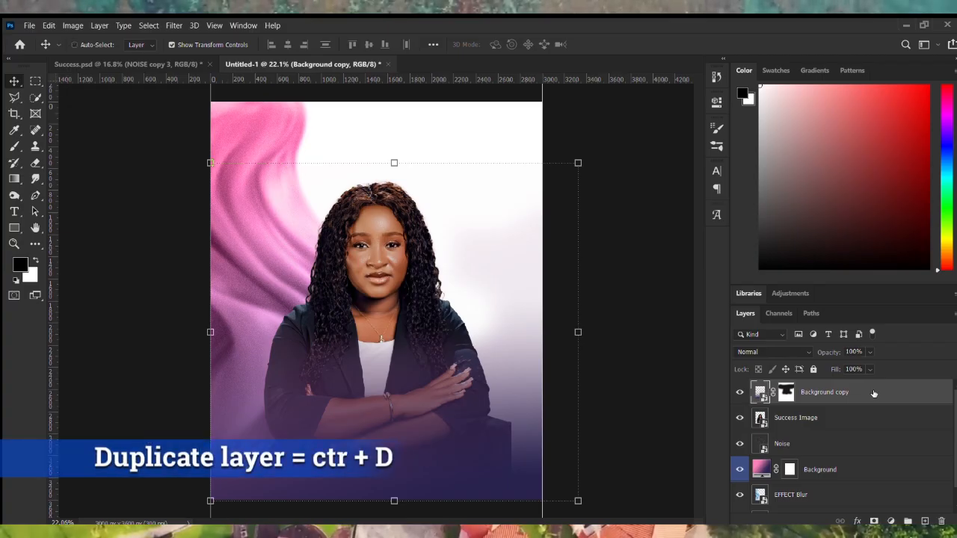
Duplicate the faded gradient as Background copy 2, rotate it about −46.71°, and stretch it to 151% width.
{"action": "key", "text": "ctrl+j"}
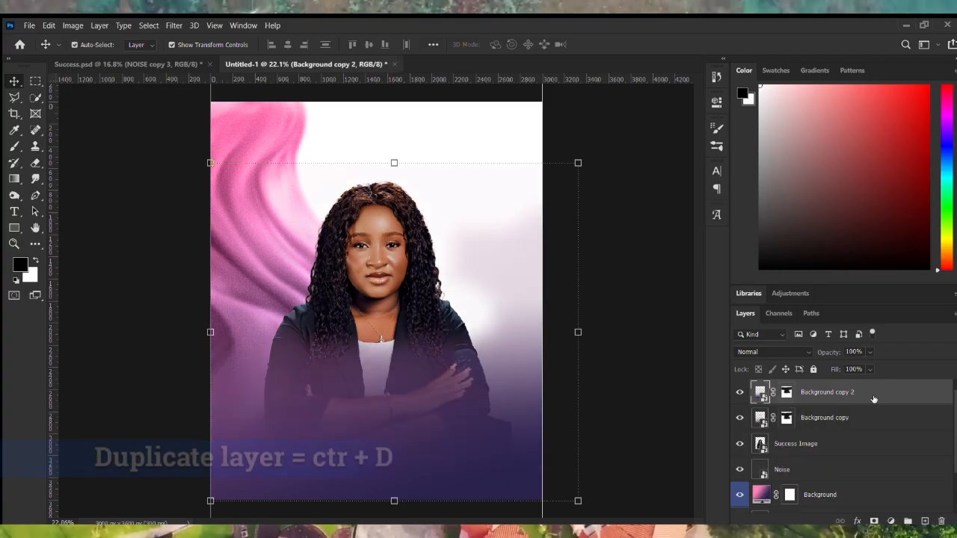
{"action": "left_click_drag", "start_coordinate": [201, 151], "coordinate": [132, 341]}
{"action": "left_click_drag", "start_coordinate": [425, 344], "coordinate": [448, 428]}
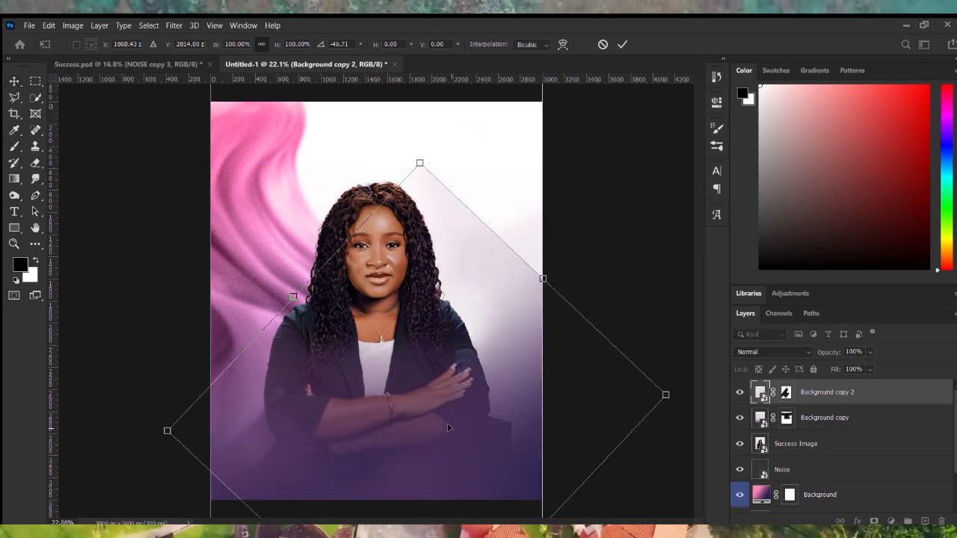
{"action": "key", "text": "ctrl+minus"}
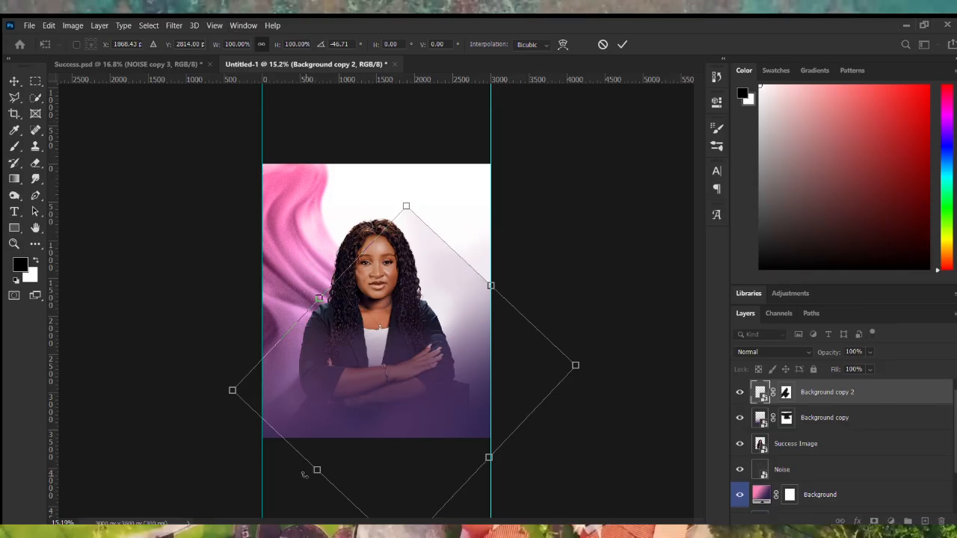
{"action": "left_click_drag", "start_coordinate": [319, 473], "coordinate": [217, 534]}
{"action": "left_click_drag", "start_coordinate": [462, 354], "coordinate": [541, 331]}
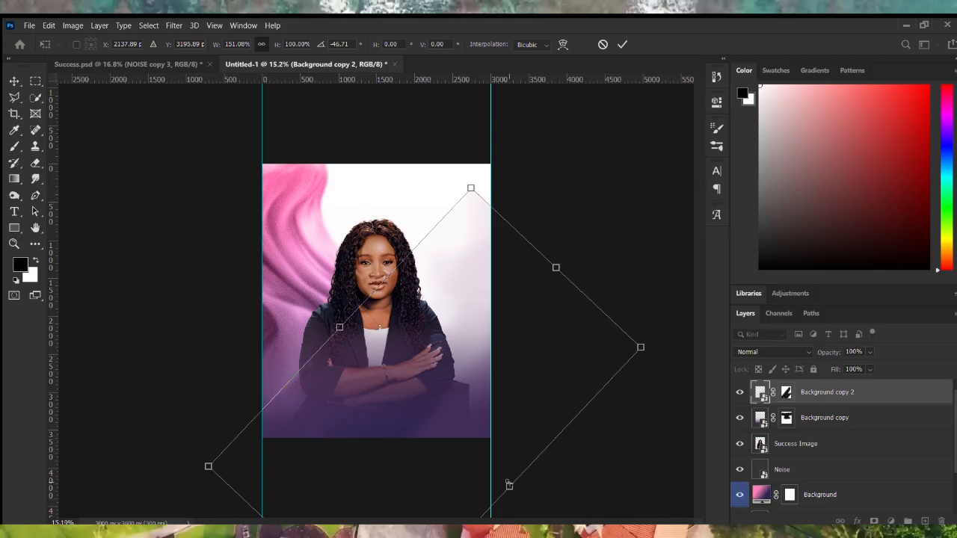
{"action": "left_click_drag", "start_coordinate": [509, 486], "coordinate": [483, 452]}
{"action": "key", "text": "Return"}
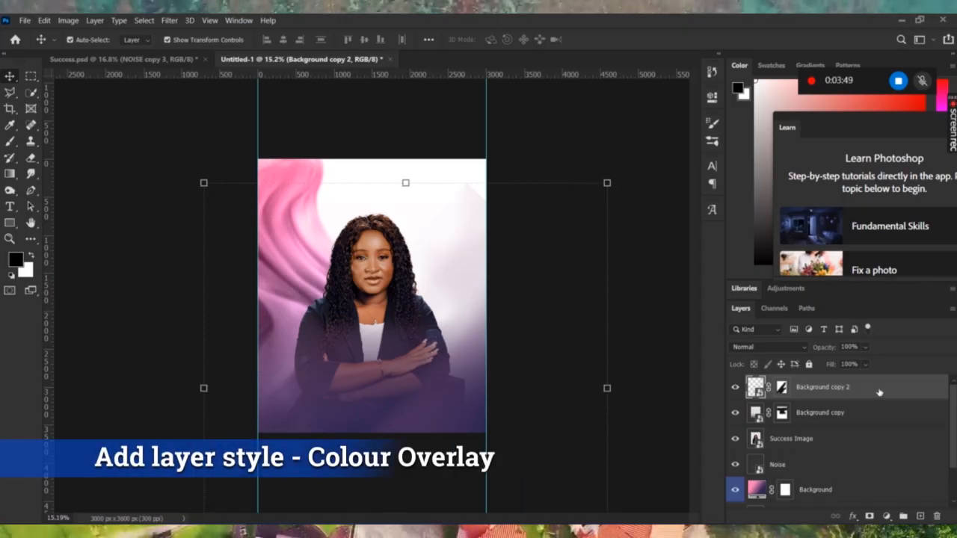
Give Background copy 2 a pink #ff92c5 Color Overlay at 100% opacity.
{"action": "double_click", "coordinate": [879, 392]}
{"action": "left_click", "coordinate": [496, 390]}
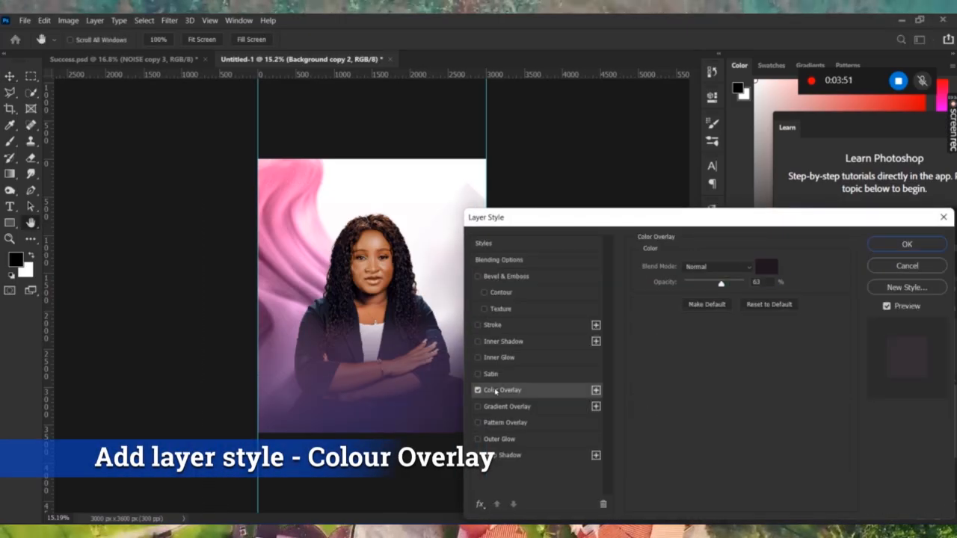
{"action": "left_click", "coordinate": [770, 266]}
{"action": "left_click", "coordinate": [297, 179]}
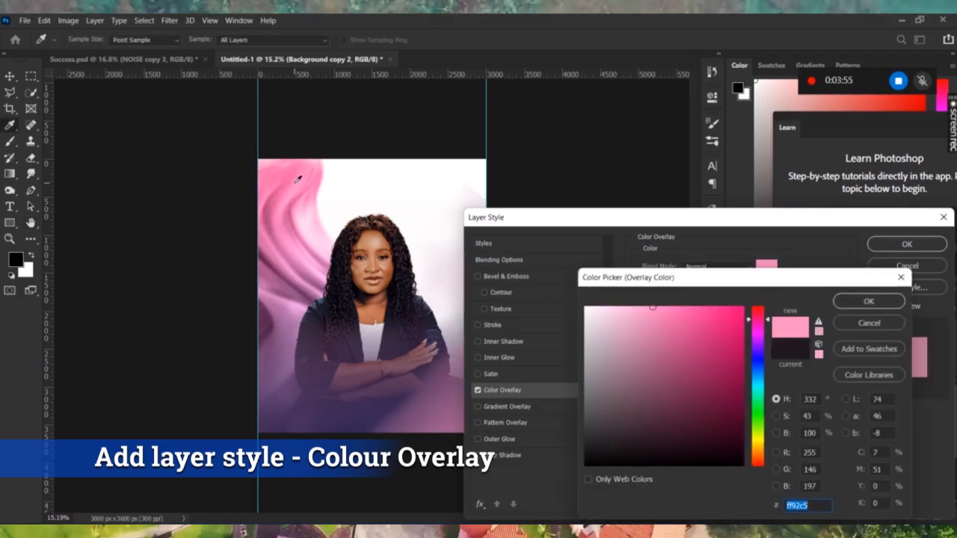
{"action": "left_click", "coordinate": [867, 299]}
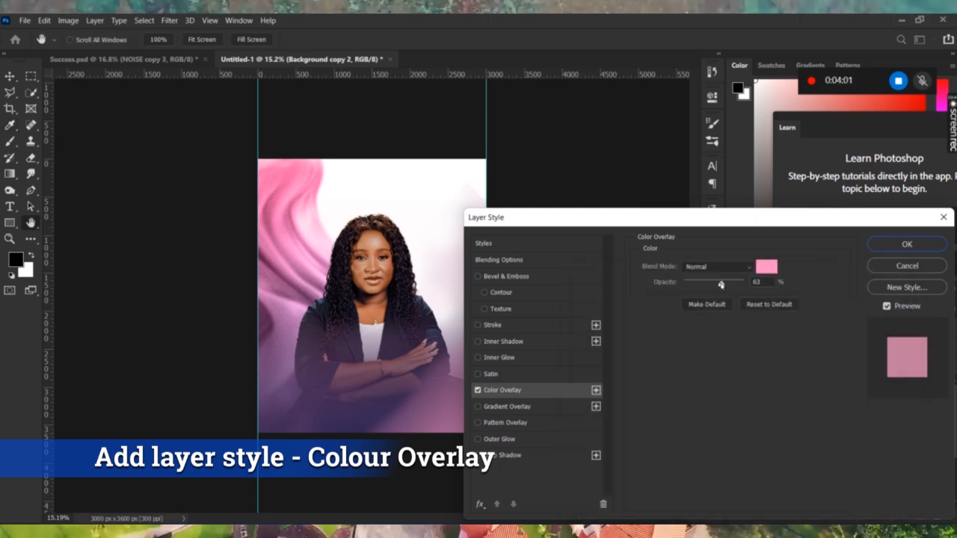
{"action": "left_click_drag", "start_coordinate": [721, 285], "coordinate": [765, 288]}
{"action": "left_click", "coordinate": [906, 244]}
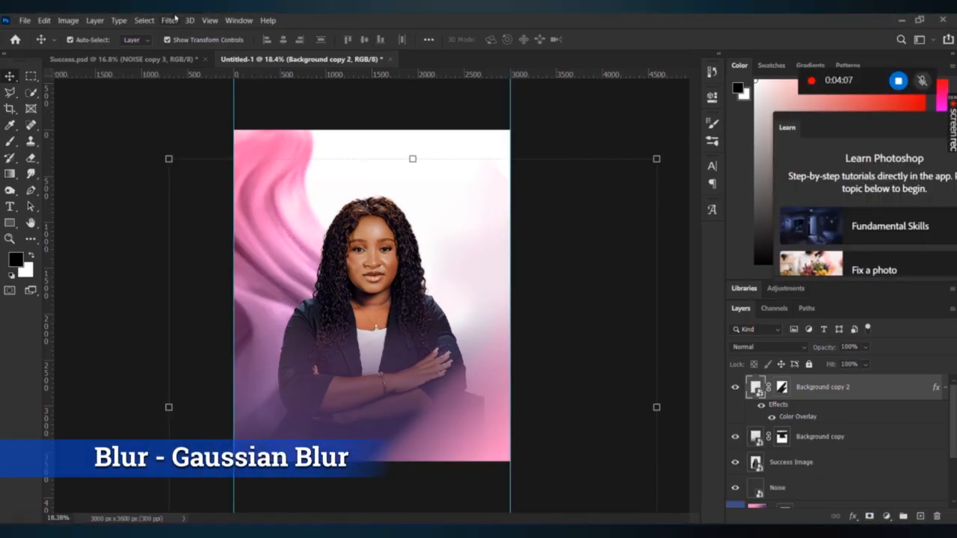
Apply a Gaussian Blur filter to soften the pink diagonal streak on Background copy 2.
{"action": "left_click", "coordinate": [170, 20]}
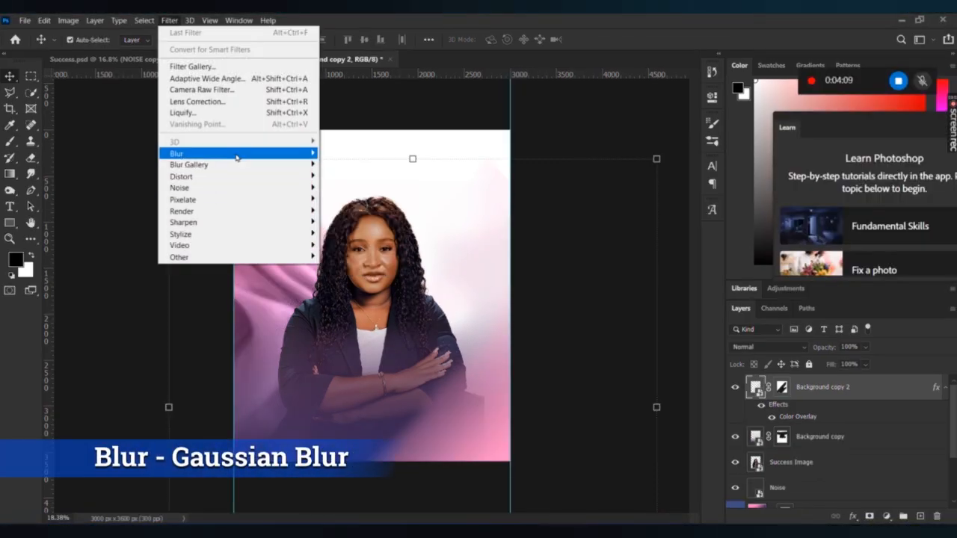
{"action": "mouse_move", "coordinate": [238, 154]}
{"action": "left_click", "coordinate": [378, 200]}
{"action": "left_click_drag", "start_coordinate": [758, 344], "coordinate": [793, 343]}
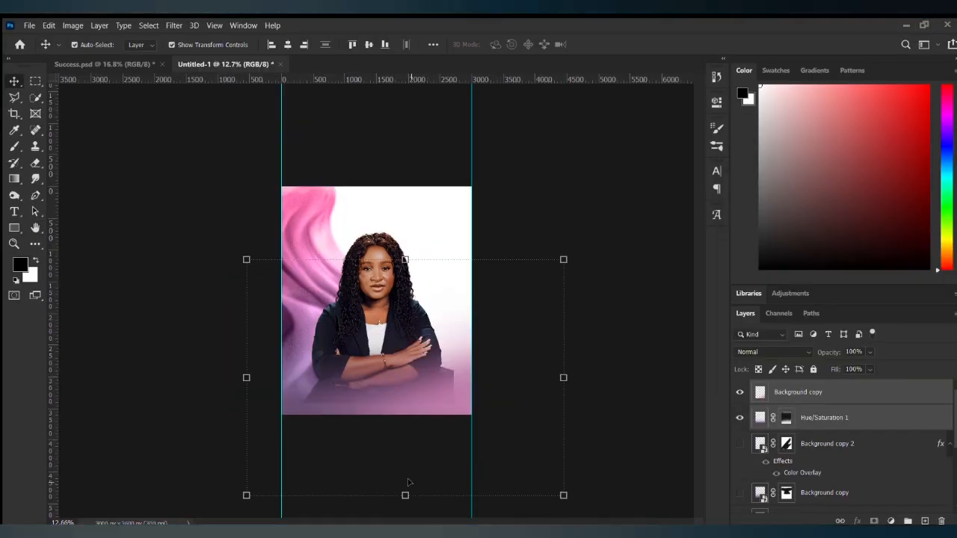
Nudge the selected layers up slightly, then drop the transform and deselect.
{"action": "key", "text": "shift+Up"}
{"action": "key", "text": "shift+Up"}
{"action": "key", "text": "shift+Up"}
{"action": "key", "text": "shift+Up"}
{"action": "key", "text": "shift+Up"}
{"action": "key", "text": "shift+Up"}
{"action": "key", "text": "shift+Up"}
{"action": "key", "text": "shift+Up"}
{"action": "key", "text": "shift+Up"}
{"action": "key", "text": "shift+Up"}
{"action": "key", "text": "shift+Up"}
{"action": "key", "text": "shift+Up"}
{"action": "key", "text": "shift+Up"}
{"action": "key", "text": "shift+Up"}
{"action": "key", "text": "shift+Up"}
{"action": "key", "text": "shift+Up"}
{"action": "key", "text": "shift+Up"}
{"action": "key", "text": "shift+Up"}
{"action": "key", "text": "shift+Up"}
{"action": "key", "text": "shift+Up"}
{"action": "key", "text": "shift+Up"}
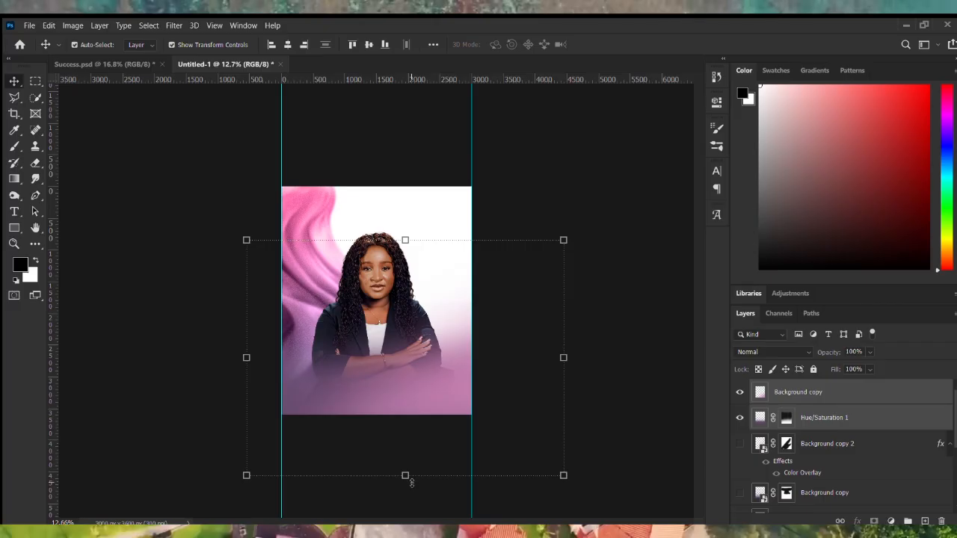
{"action": "left_click", "coordinate": [624, 336]}
{"action": "scroll", "coordinate": [453, 382], "scroll_direction": "up", "scroll_amount": 5}
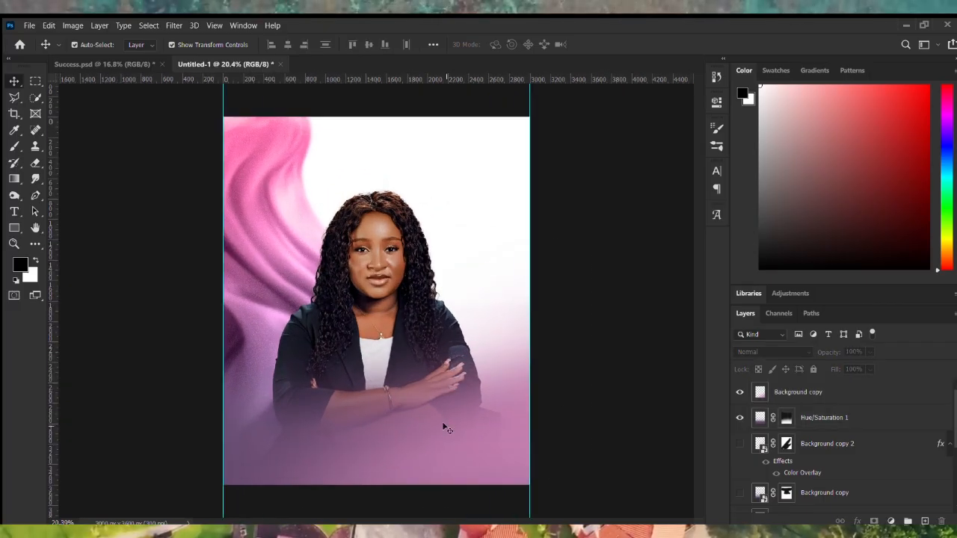
{"action": "scroll", "coordinate": [744, 444], "scroll_direction": "down", "scroll_amount": 5}
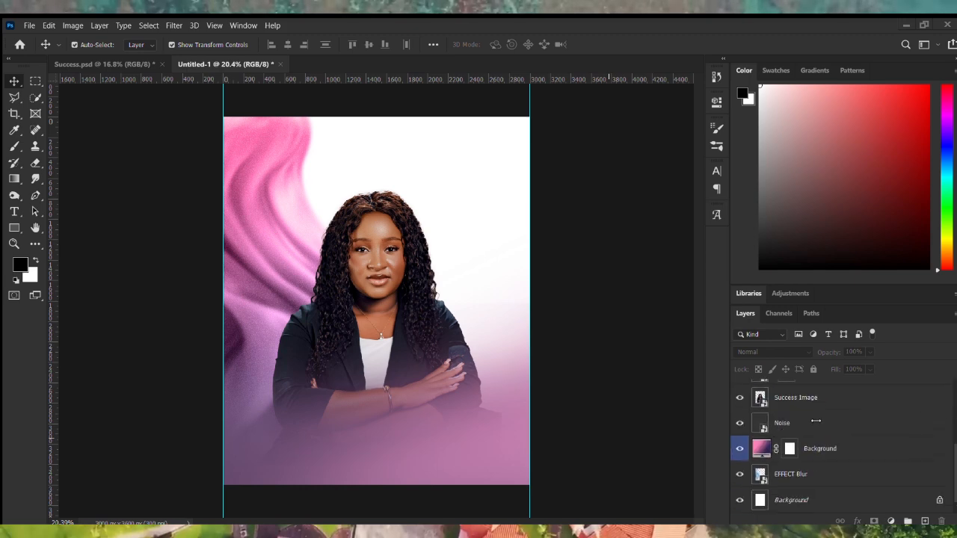
Duplicate the Noise layer, move the copy above Background copy, and clip it to that layer.
{"action": "left_click", "coordinate": [814, 423]}
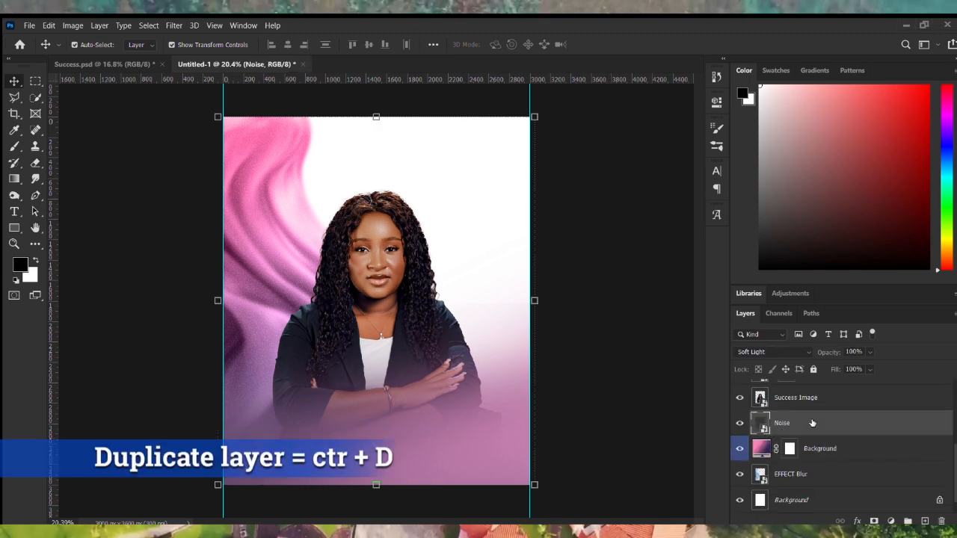
{"action": "key", "text": "ctrl+j"}
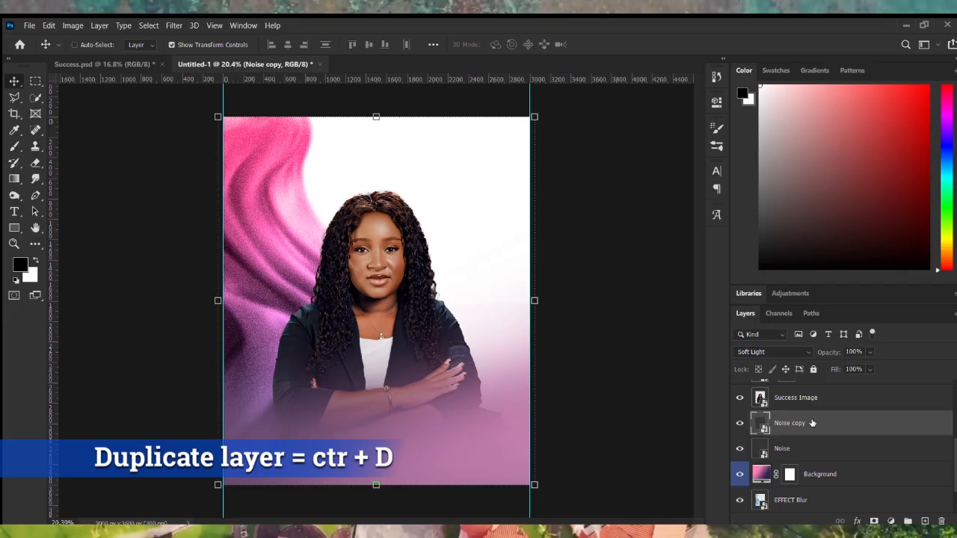
{"action": "key", "text": "ctrl+bracketright"}
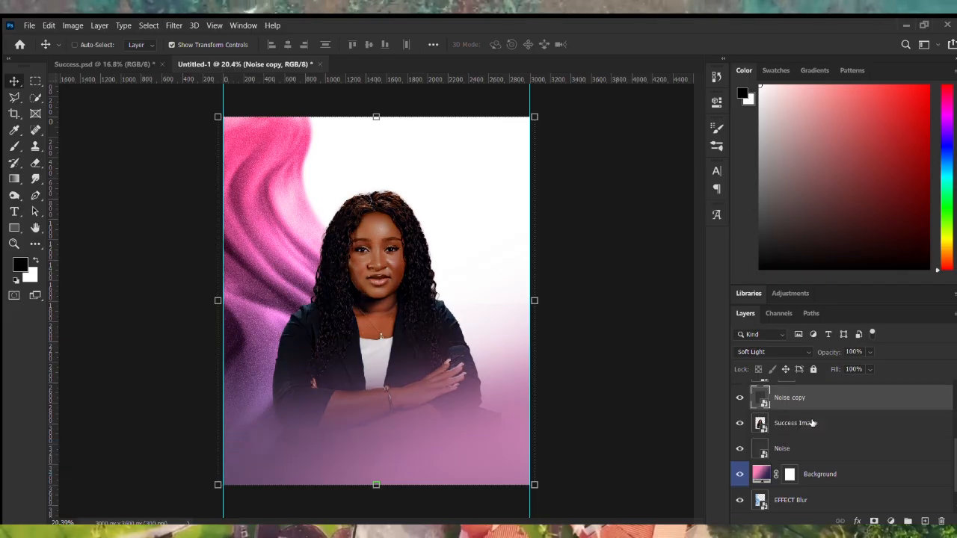
{"action": "scroll", "coordinate": [828, 423], "scroll_direction": "up", "scroll_amount": 1}
{"action": "left_click_drag", "start_coordinate": [847, 406], "coordinate": [855, 386]}
{"action": "scroll", "coordinate": [843, 419], "scroll_direction": "up", "scroll_amount": 2}
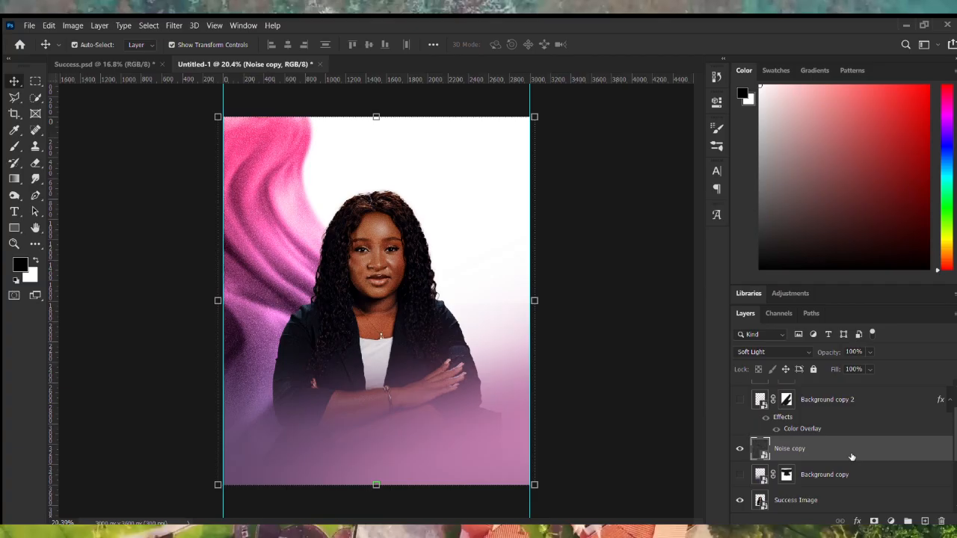
{"action": "right_click", "coordinate": [851, 456]}
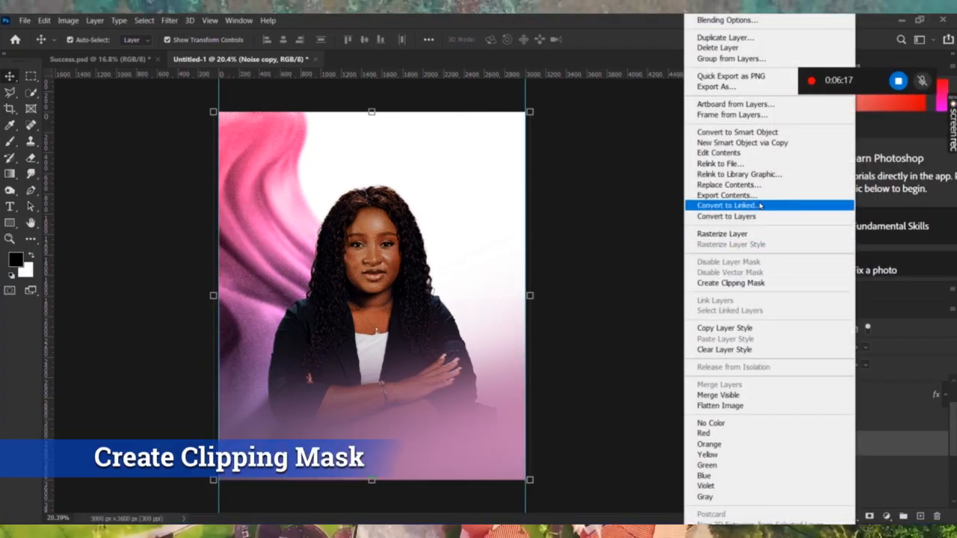
{"action": "left_click", "coordinate": [757, 287]}
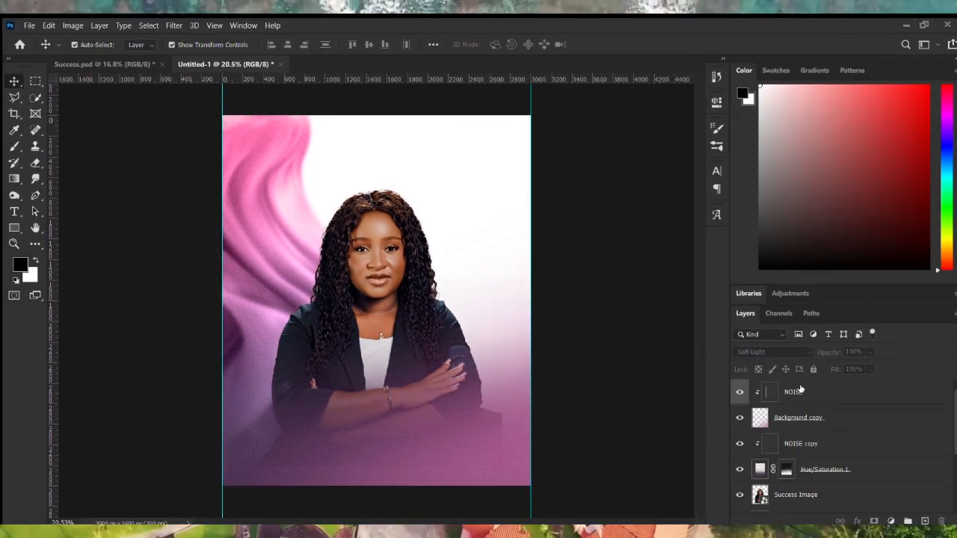
Embed the Light glow image into the flyer.
{"action": "left_click", "coordinate": [800, 390]}
{"action": "left_click", "coordinate": [29, 24]}
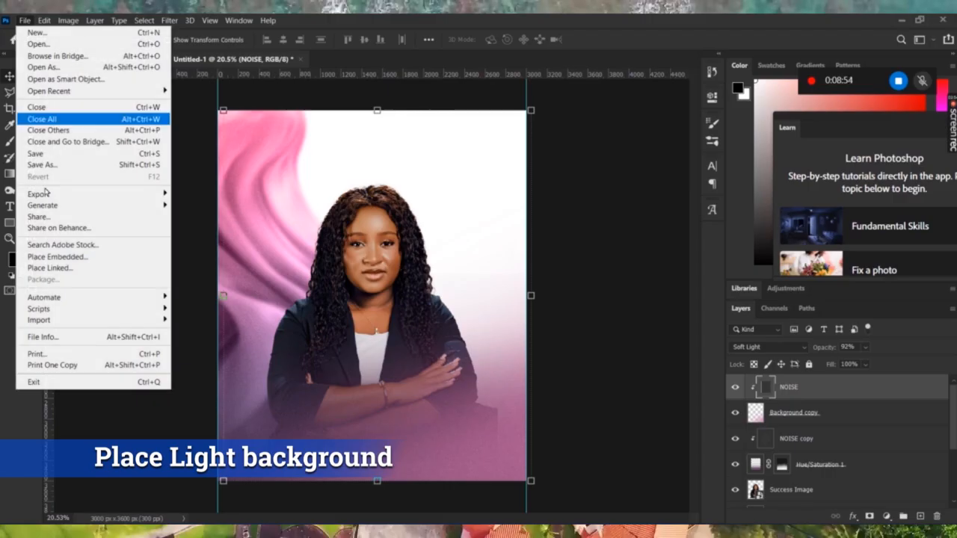
{"action": "left_click", "coordinate": [60, 257]}
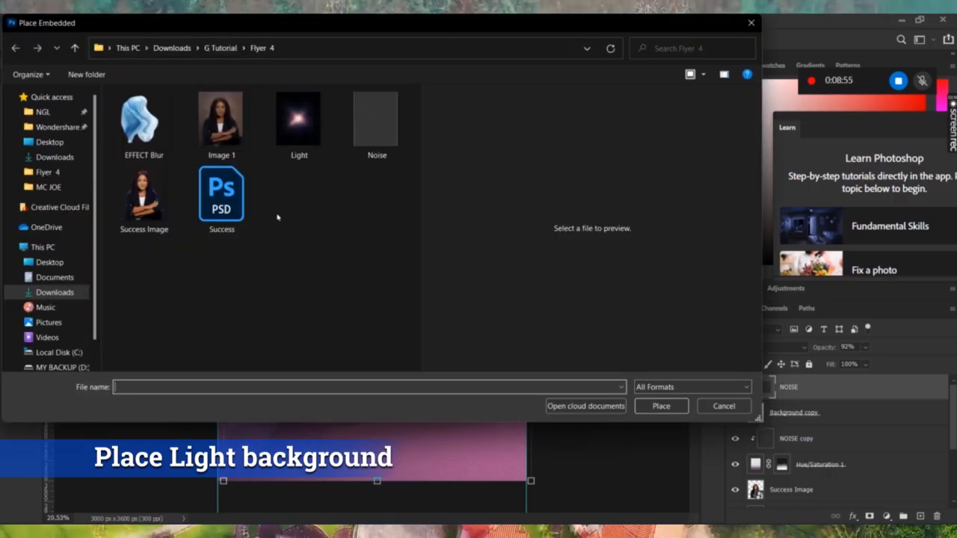
{"action": "left_click", "coordinate": [299, 128]}
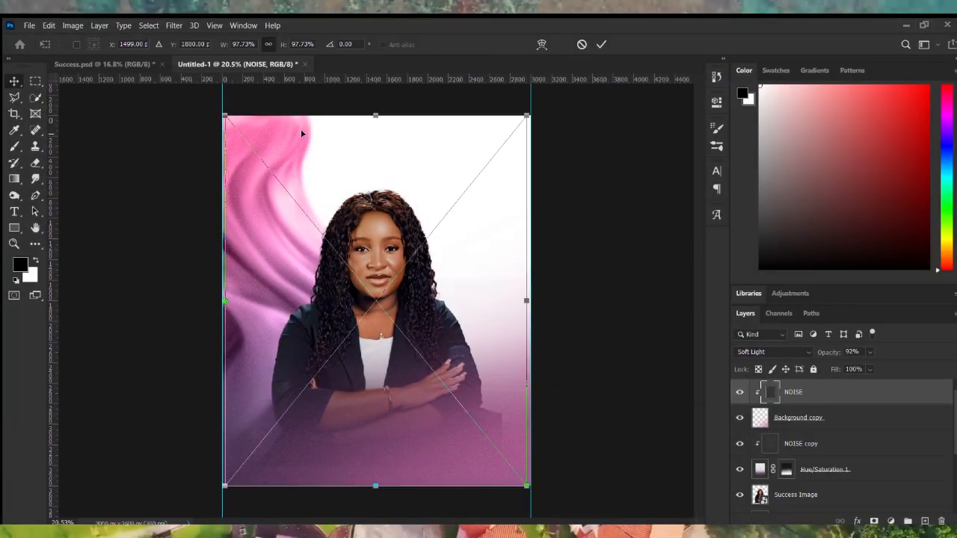
{"action": "key", "text": "Return"}
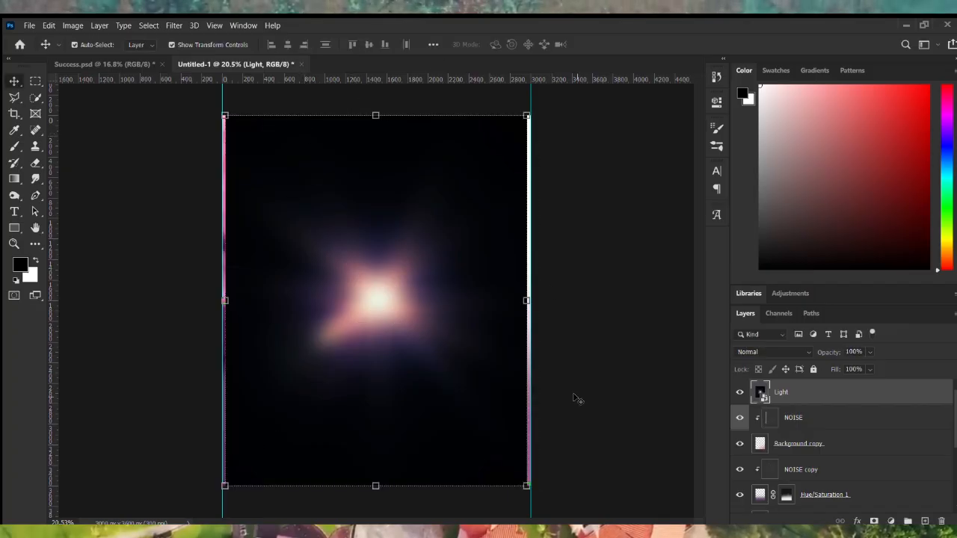
Move the Light layer down the stack beneath the Noise layer.
{"action": "key", "text": "ctrl"}
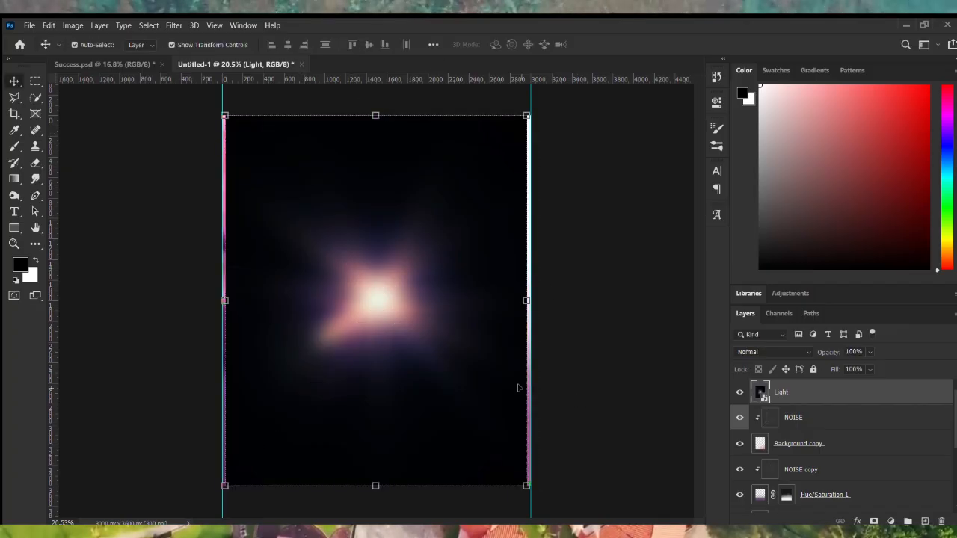
{"action": "left_click_drag", "start_coordinate": [876, 405], "coordinate": [860, 454]}
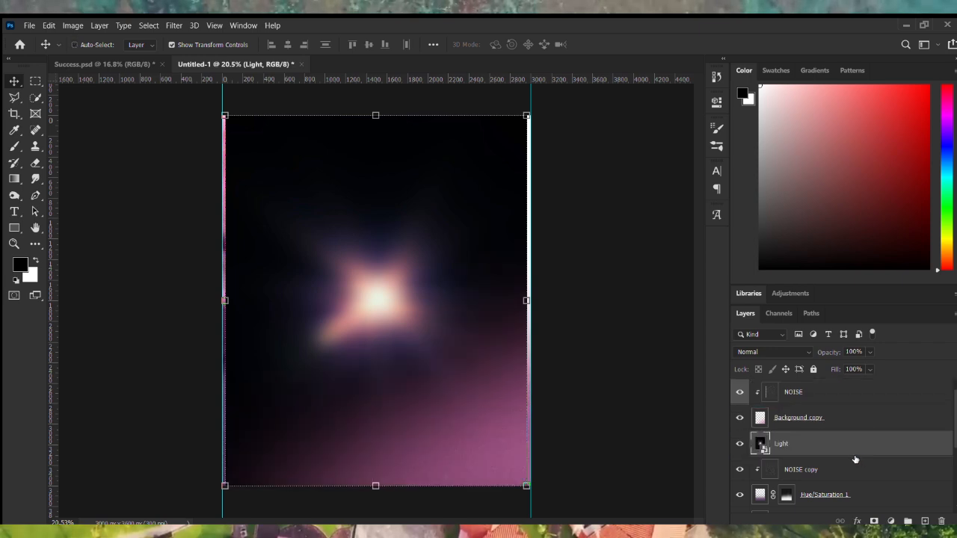
{"action": "key", "text": "ctrl+bracketleft"}
{"action": "key", "text": "ctrl+bracketleft"}
{"action": "key", "text": "ctrl+bracketleft"}
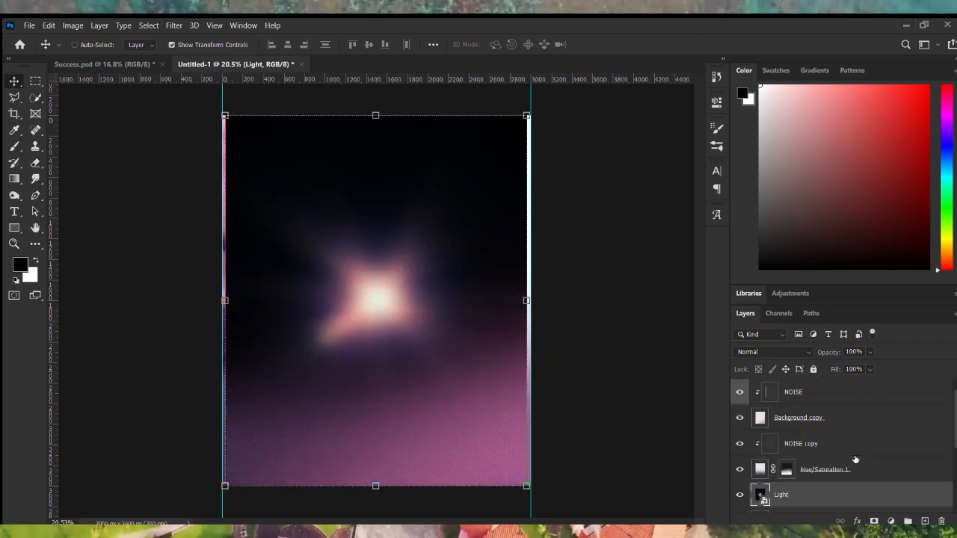
{"action": "key", "text": "ctrl+bracketleft"}
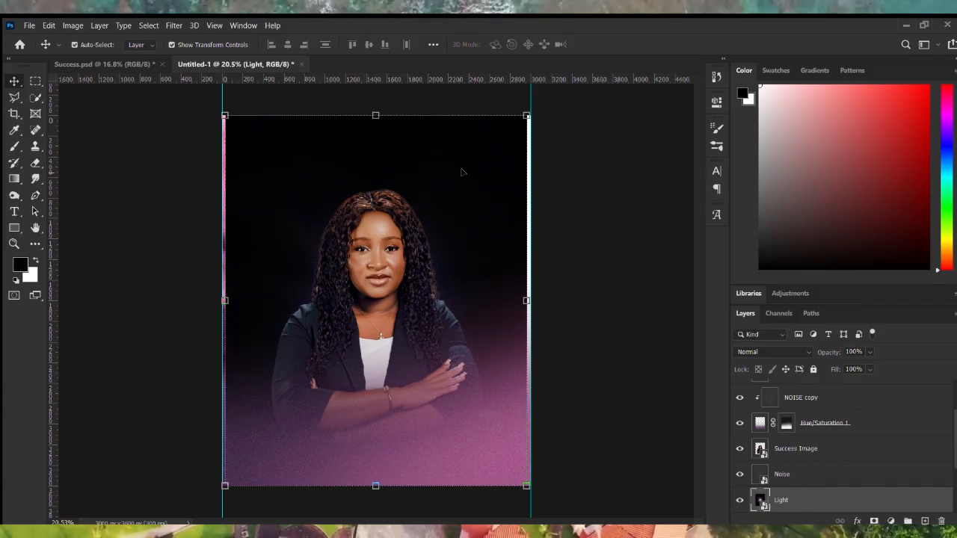
Scale the Light glow to about 164.72% and centre it behind the woman's head.
{"action": "scroll", "coordinate": [375, 117], "scroll_direction": "down", "scroll_amount": 3}
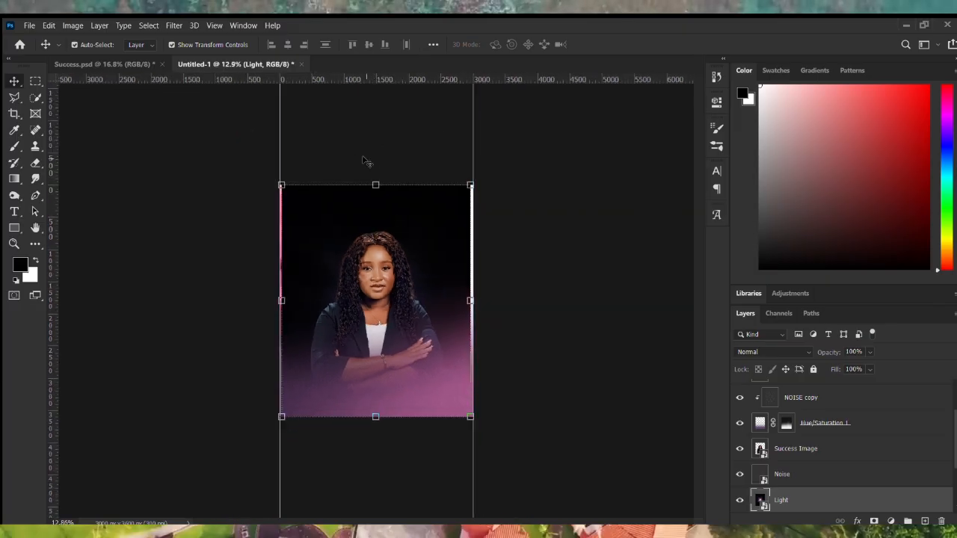
{"action": "left_click_drag", "start_coordinate": [377, 184], "coordinate": [395, 64]}
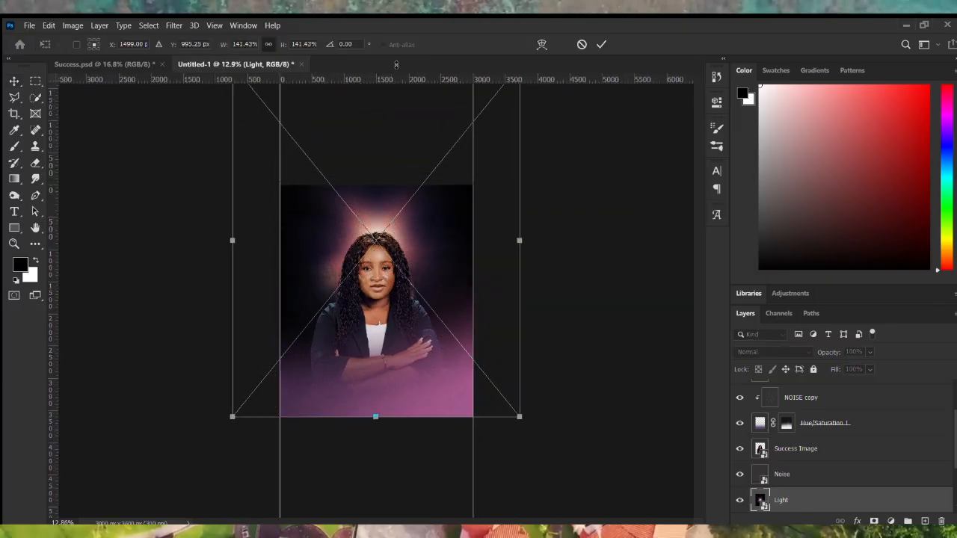
{"action": "left_click_drag", "start_coordinate": [367, 212], "coordinate": [361, 235]}
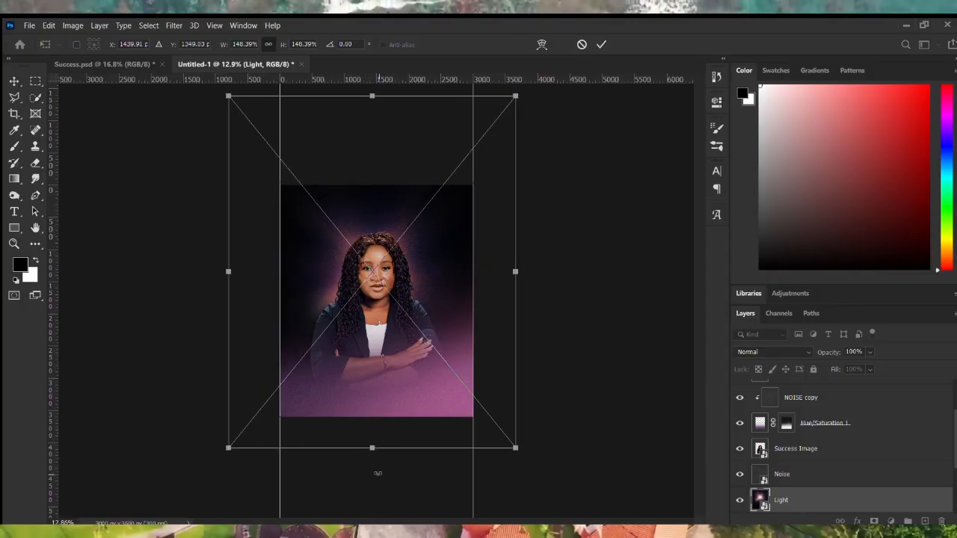
{"action": "left_click_drag", "start_coordinate": [372, 448], "coordinate": [372, 472]}
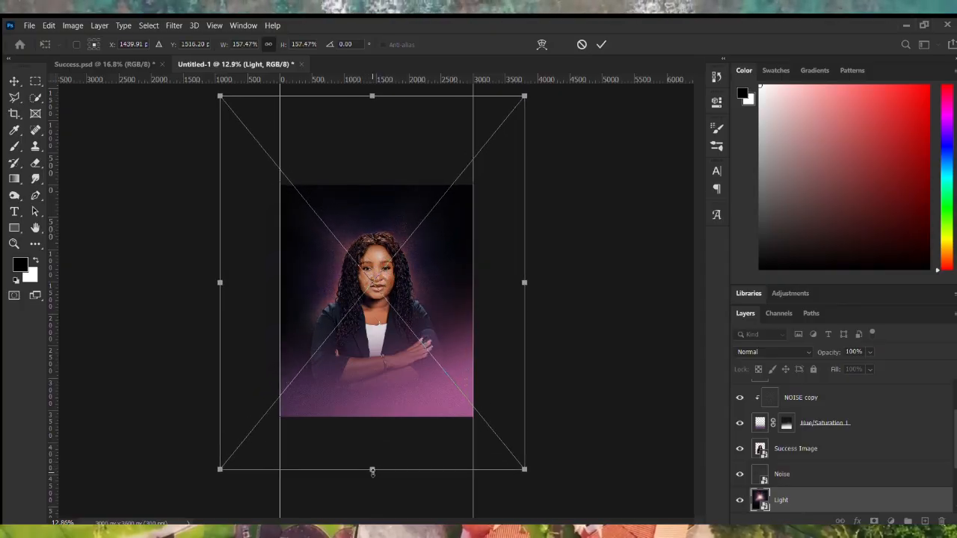
{"action": "mouse_move", "coordinate": [479, 225]}
{"action": "left_mouse_down"}
{"action": "mouse_move", "coordinate": [468, 235]}
{"action": "mouse_move", "coordinate": [471, 226]}
{"action": "left_mouse_up"}
{"action": "left_click_drag", "start_coordinate": [530, 281], "coordinate": [536, 269]}
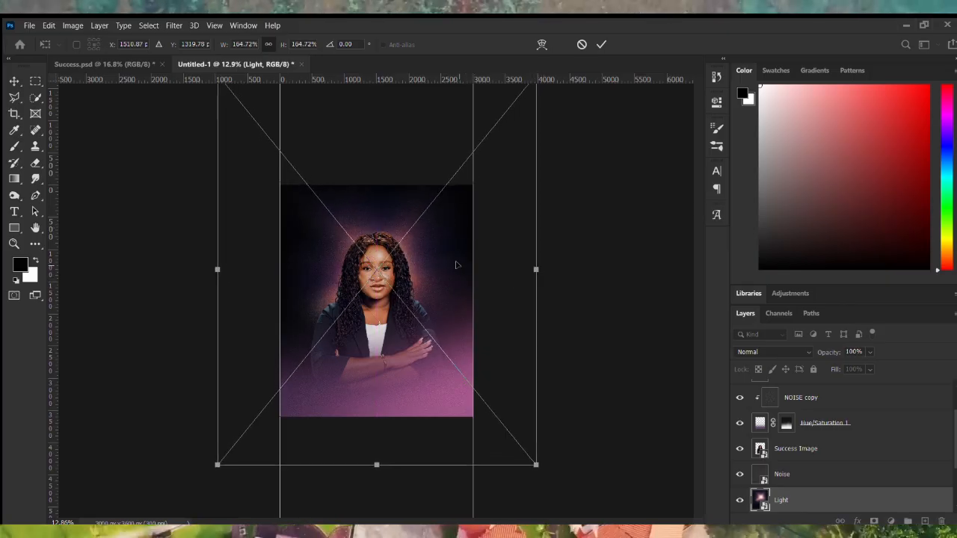
{"action": "key", "text": "ctrl+plus"}
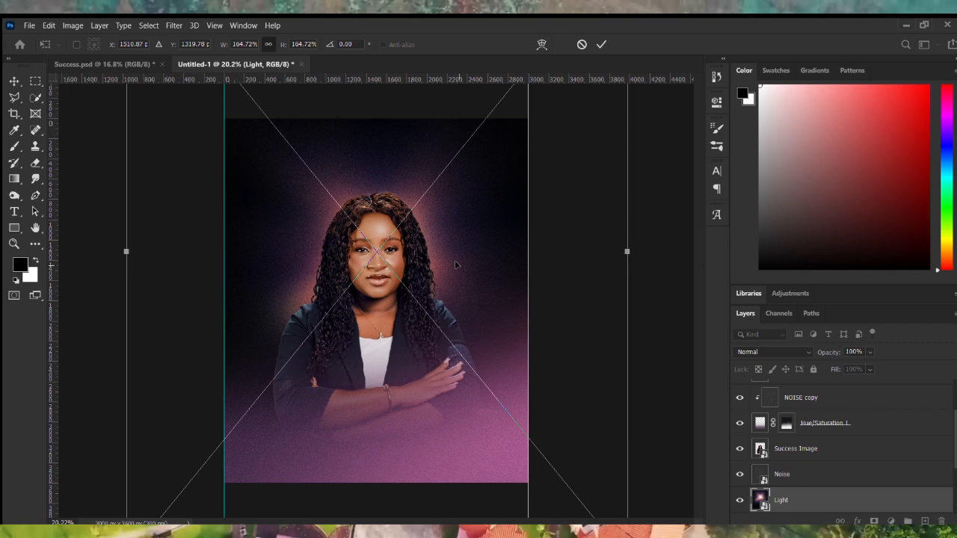
{"action": "key", "text": "Return"}
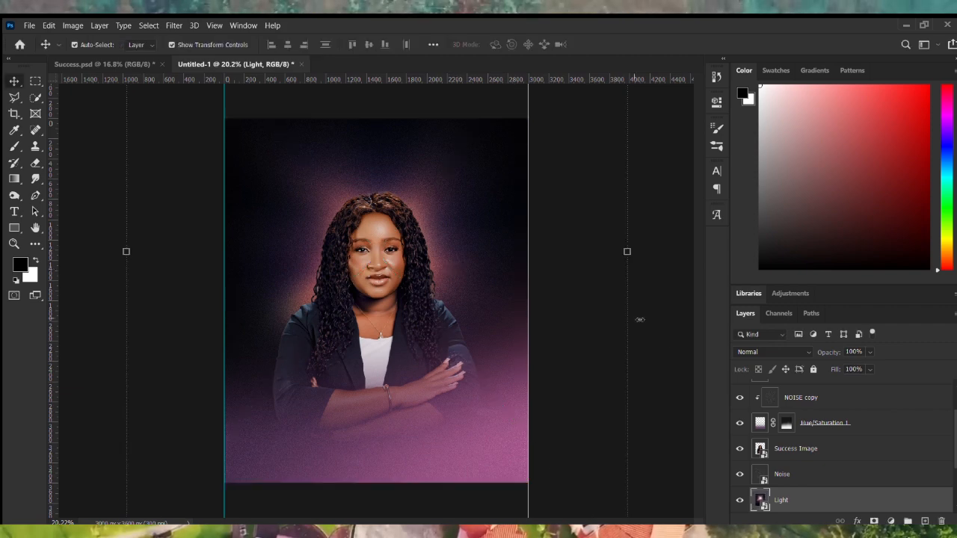
{"action": "left_click", "coordinate": [774, 352]}
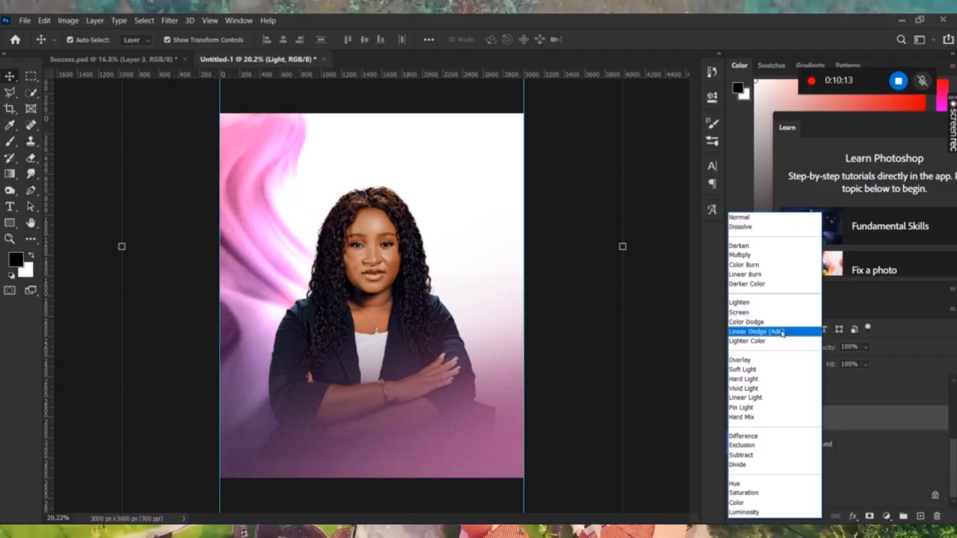
Set the Light layer's blend mode to Linear Dodge (Add), comparing it hidden and shown.
{"action": "left_click", "coordinate": [782, 332]}
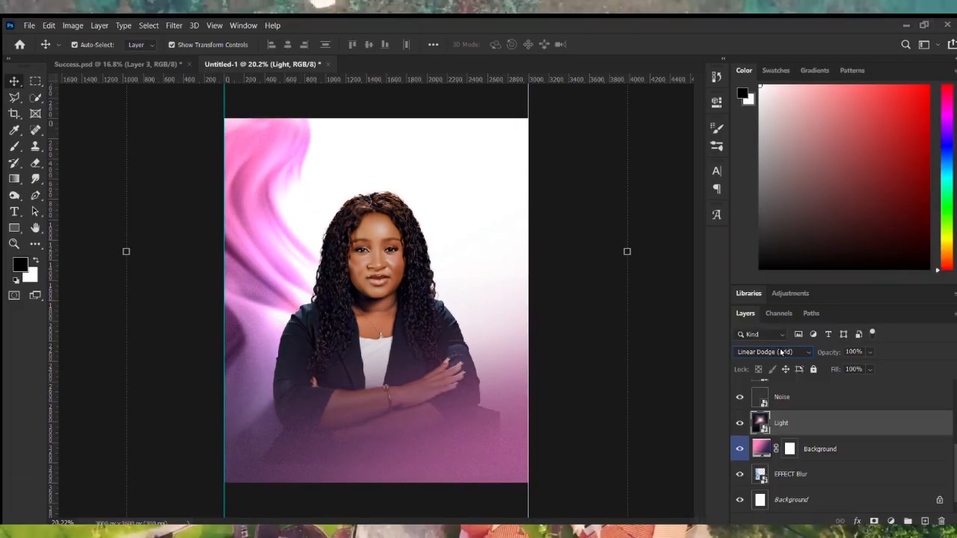
{"action": "left_click", "coordinate": [739, 423]}
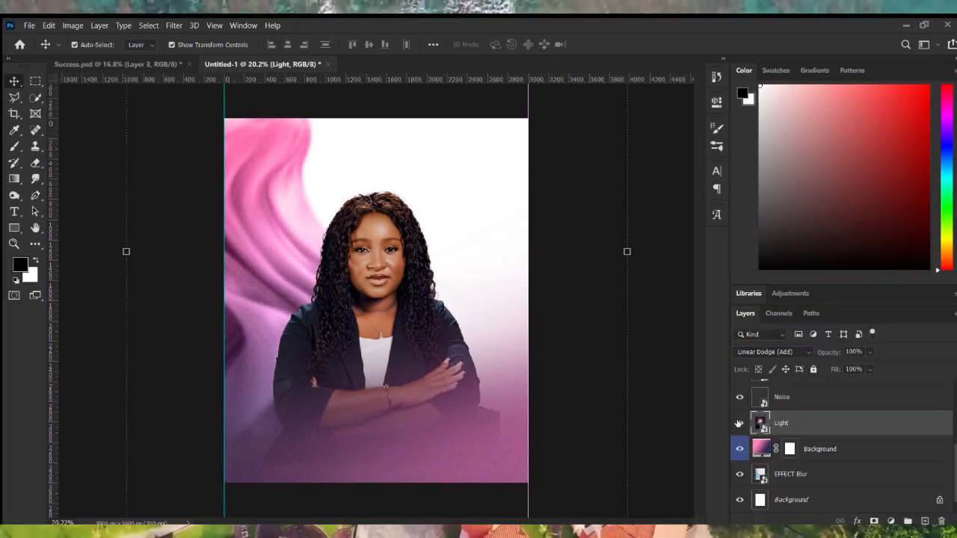
{"action": "left_click", "coordinate": [740, 423]}
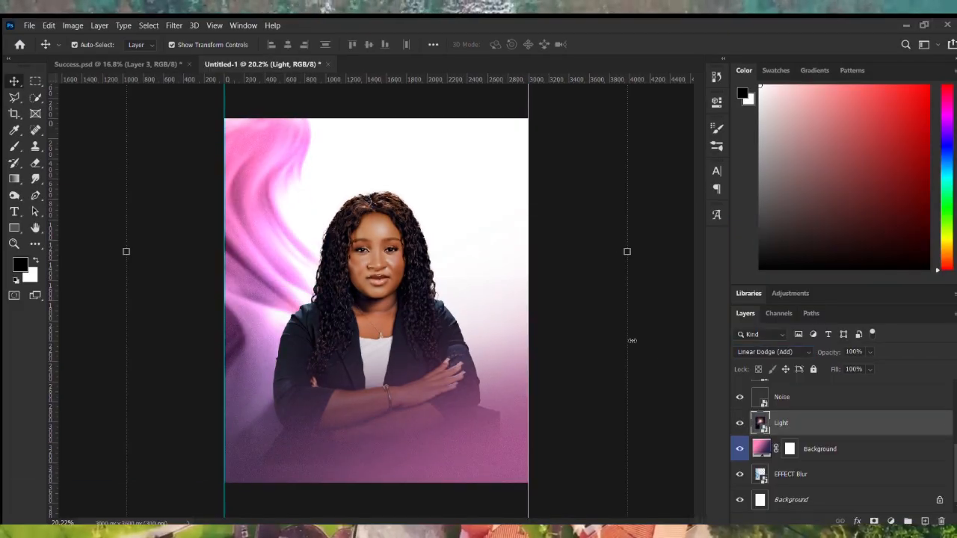
{"action": "left_click", "coordinate": [587, 228]}
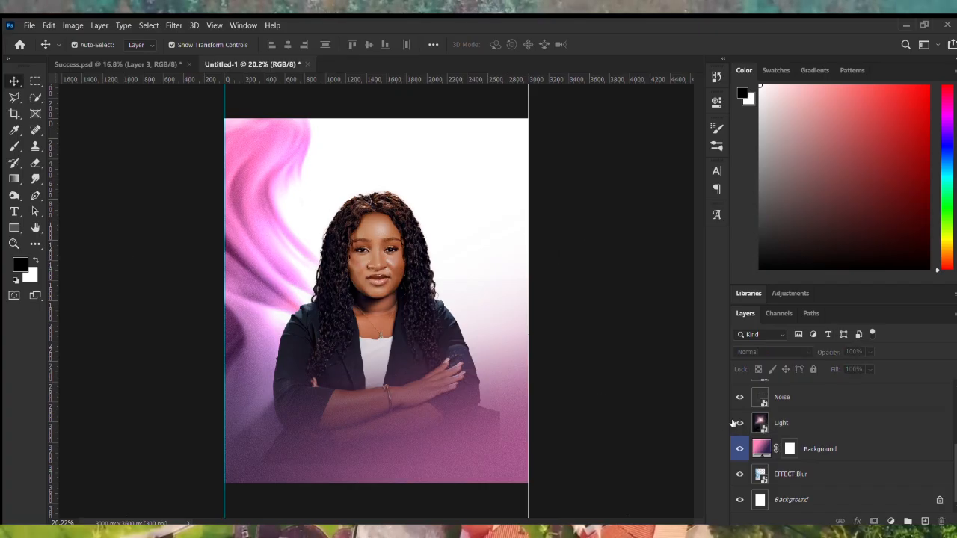
Enlarge the Light layer to about 201.73% and shift it down and left.
{"action": "left_click", "coordinate": [819, 424]}
{"action": "scroll", "coordinate": [376, 301], "scroll_direction": "down", "scroll_amount": 4}
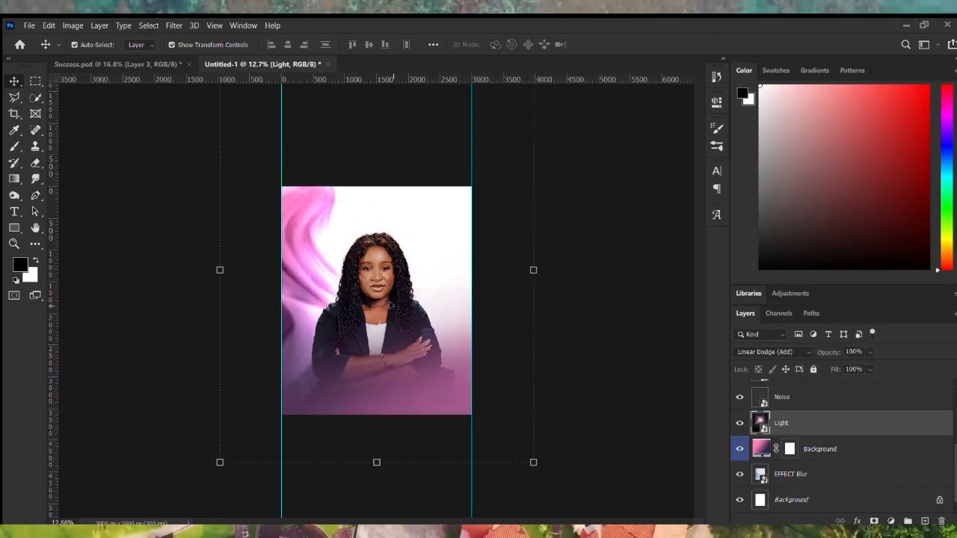
{"action": "left_click_drag", "start_coordinate": [376, 131], "coordinate": [390, 65]}
{"action": "left_click_drag", "start_coordinate": [357, 208], "coordinate": [351, 256]}
{"action": "scroll", "coordinate": [351, 256], "scroll_direction": "up", "scroll_amount": 3}
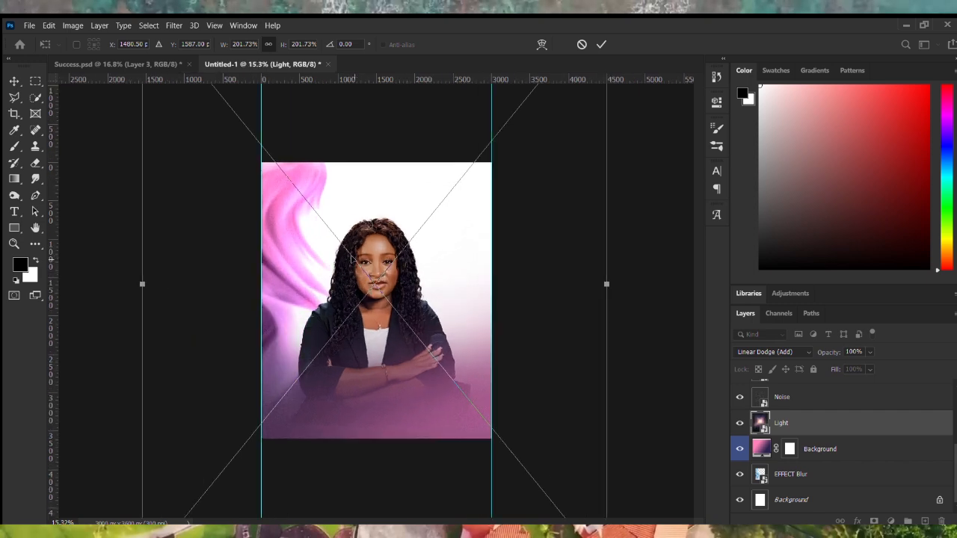
{"action": "key", "text": "Return"}
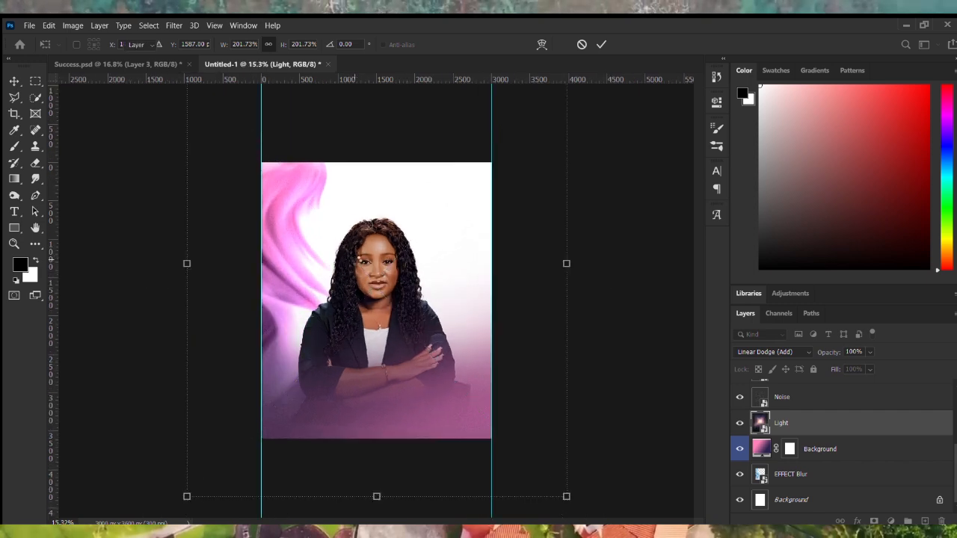
Duplicate the Noise layer as Noise copy.
{"action": "scroll", "coordinate": [355, 259], "scroll_direction": "up", "scroll_amount": 5}
{"action": "scroll", "coordinate": [797, 424], "scroll_direction": "up", "scroll_amount": 1}
{"action": "left_click", "coordinate": [797, 424]}
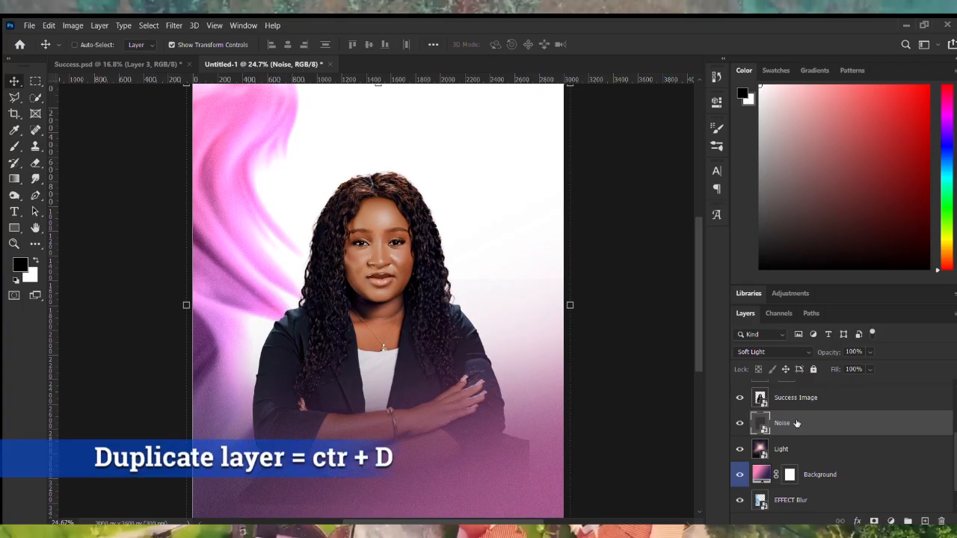
{"action": "key", "text": "ctrl+j"}
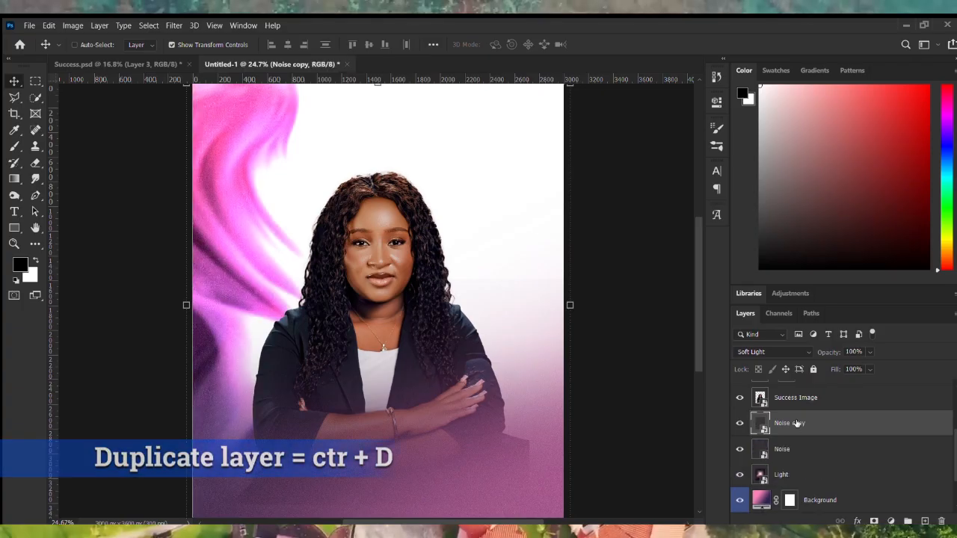
Transform the EFFECT Blur layer, scaling it to about 138% and moving it up and left.
{"action": "scroll", "coordinate": [572, 351], "scroll_direction": "down", "scroll_amount": 2}
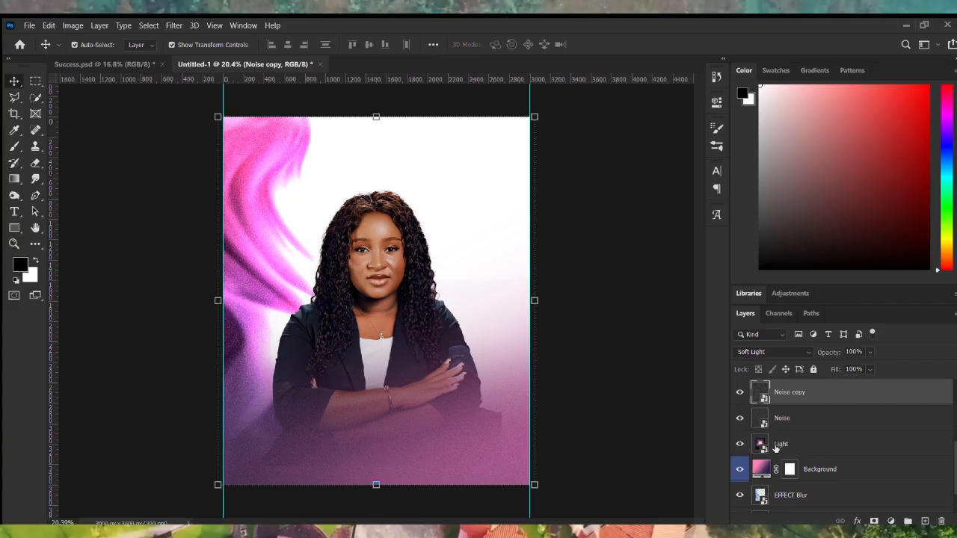
{"action": "scroll", "coordinate": [776, 447], "scroll_direction": "down", "scroll_amount": 1}
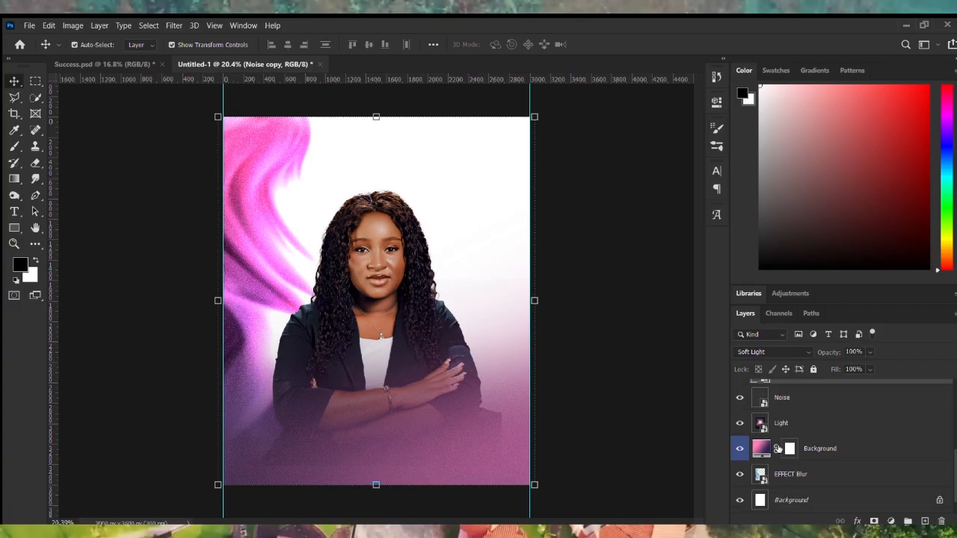
{"action": "left_click", "coordinate": [789, 482]}
{"action": "scroll", "coordinate": [275, 235], "scroll_direction": "down", "scroll_amount": 5}
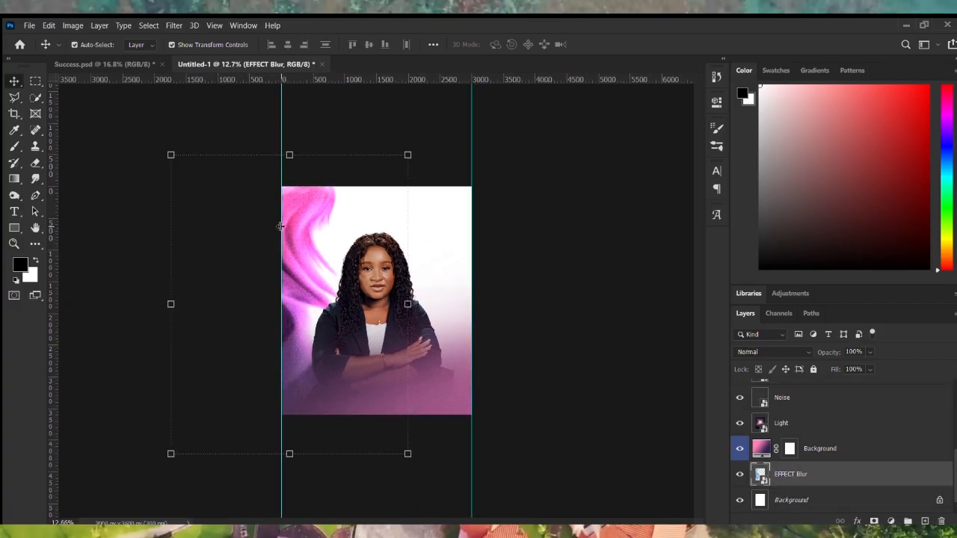
{"action": "left_click", "coordinate": [166, 305]}
{"action": "left_click_drag", "start_coordinate": [305, 242], "coordinate": [282, 188]}
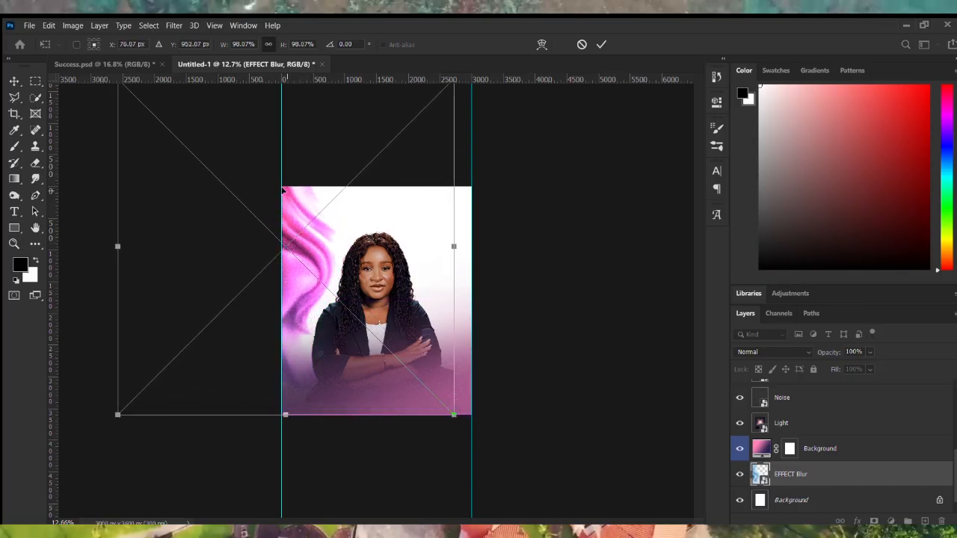
{"action": "scroll", "coordinate": [309, 223], "scroll_direction": "down", "scroll_amount": 5}
{"action": "left_click_drag", "start_coordinate": [321, 372], "coordinate": [327, 458]}
{"action": "left_click_drag", "start_coordinate": [343, 259], "coordinate": [338, 240]}
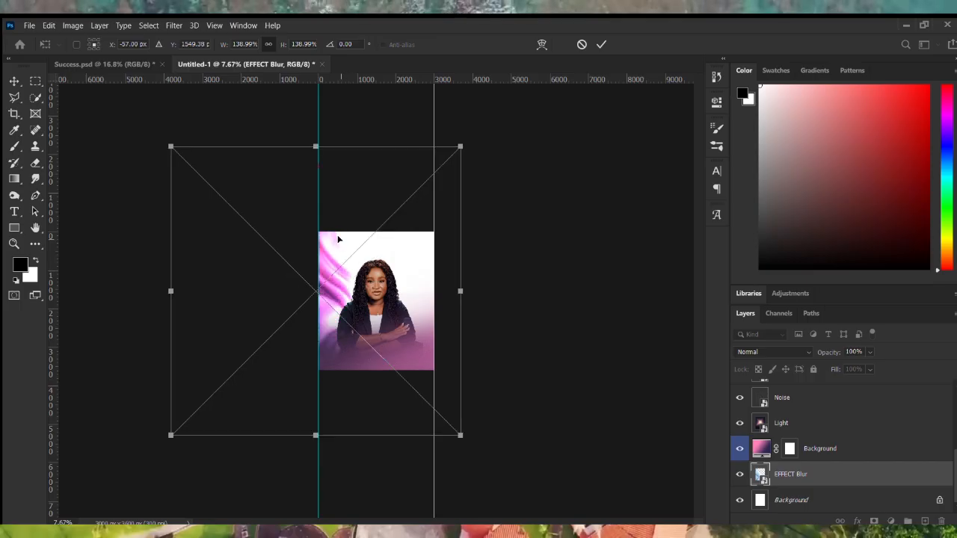
{"action": "scroll", "coordinate": [344, 240], "scroll_direction": "up", "scroll_amount": 4}
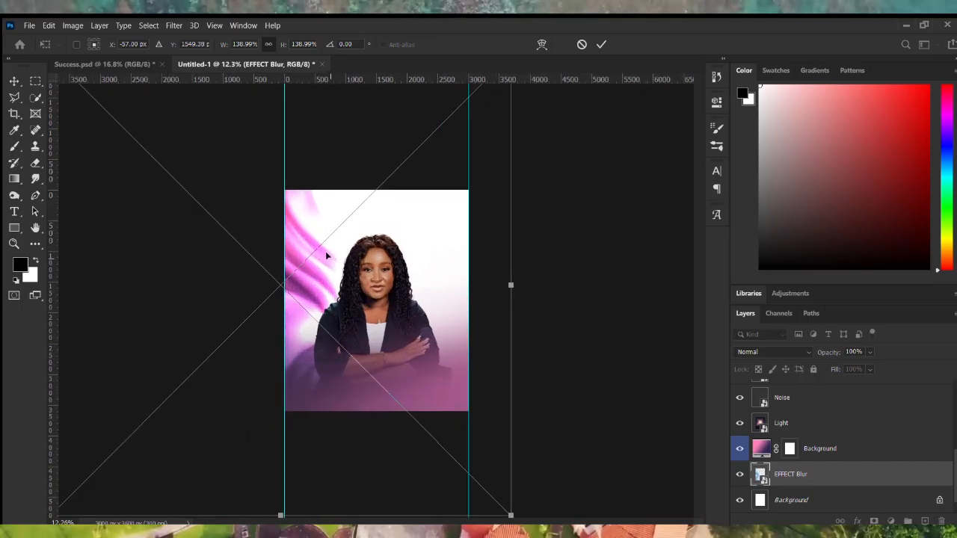
{"action": "left_click_drag", "start_coordinate": [326, 256], "coordinate": [323, 243]}
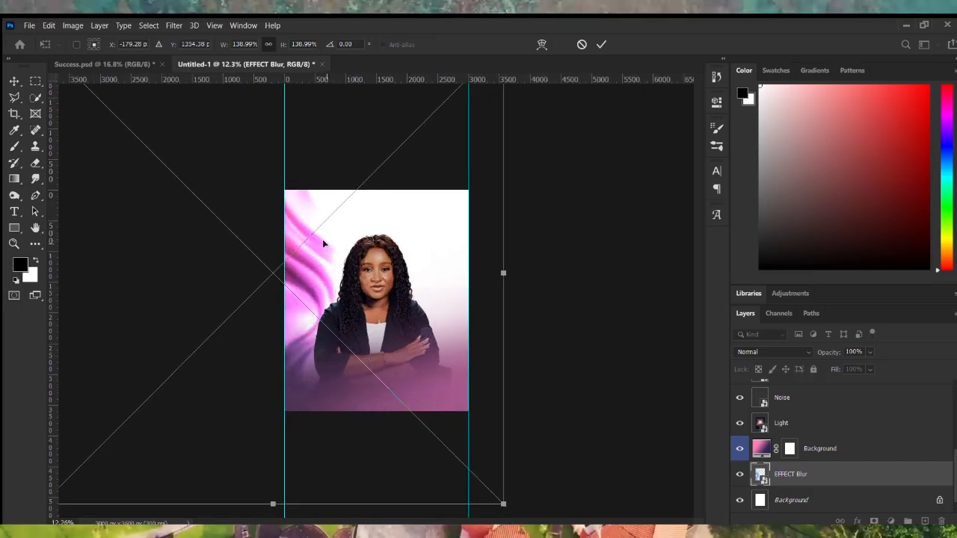
Fine-tune the EFFECT Blur size to about 154.36% and commit the transform.
{"action": "scroll", "coordinate": [374, 299], "scroll_direction": "down", "scroll_amount": 2}
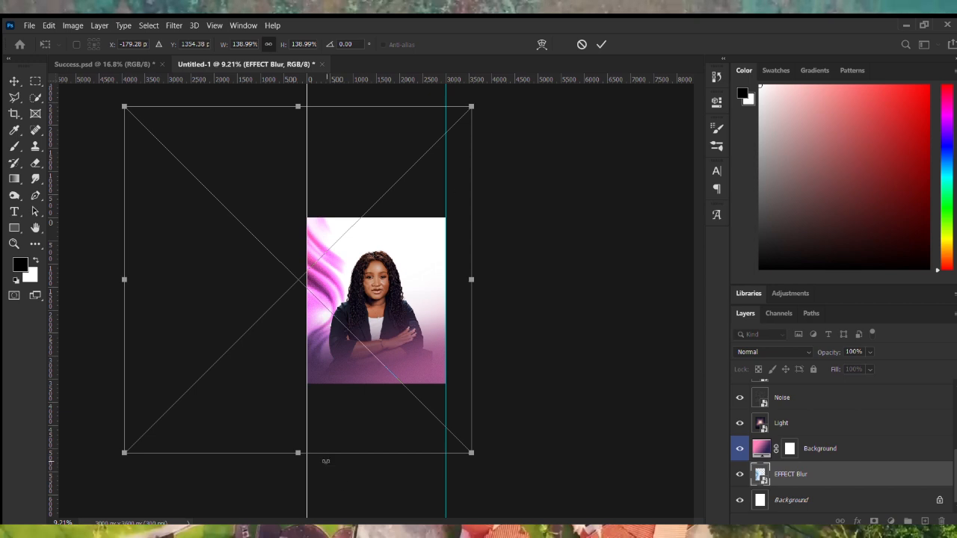
{"action": "left_click_drag", "start_coordinate": [325, 460], "coordinate": [341, 513]}
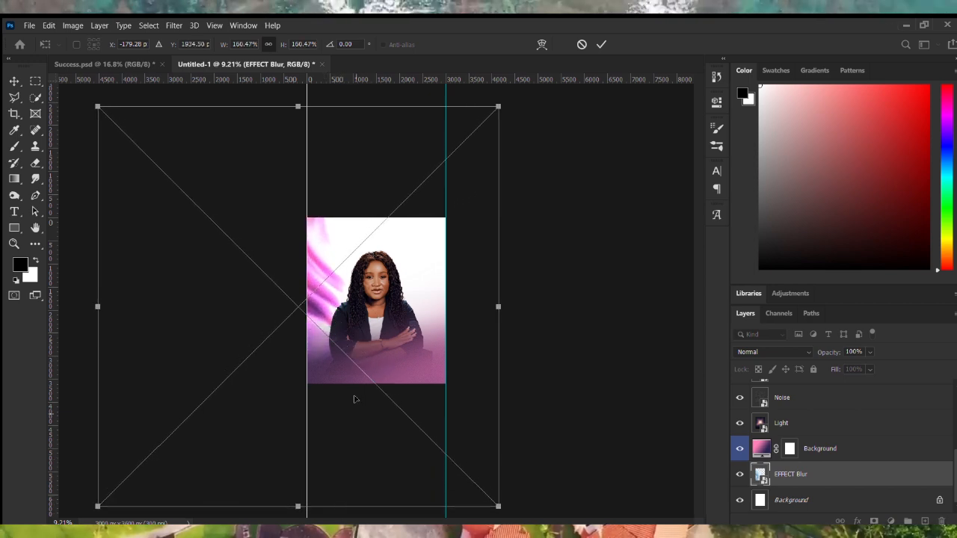
{"action": "scroll", "coordinate": [376, 301], "scroll_direction": "up", "scroll_amount": 3}
{"action": "scroll", "coordinate": [367, 216], "scroll_direction": "up", "scroll_amount": 2}
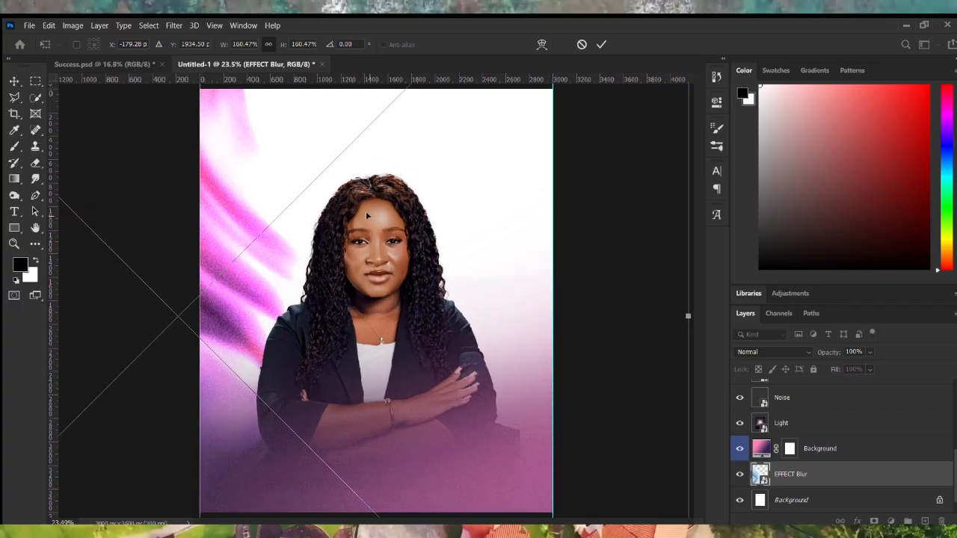
{"action": "scroll", "coordinate": [366, 213], "scroll_direction": "down", "scroll_amount": 1}
{"action": "mouse_move", "coordinate": [299, 272]}
{"action": "left_mouse_down"}
{"action": "mouse_move", "coordinate": [310, 277]}
{"action": "mouse_move", "coordinate": [299, 272]}
{"action": "left_mouse_up"}
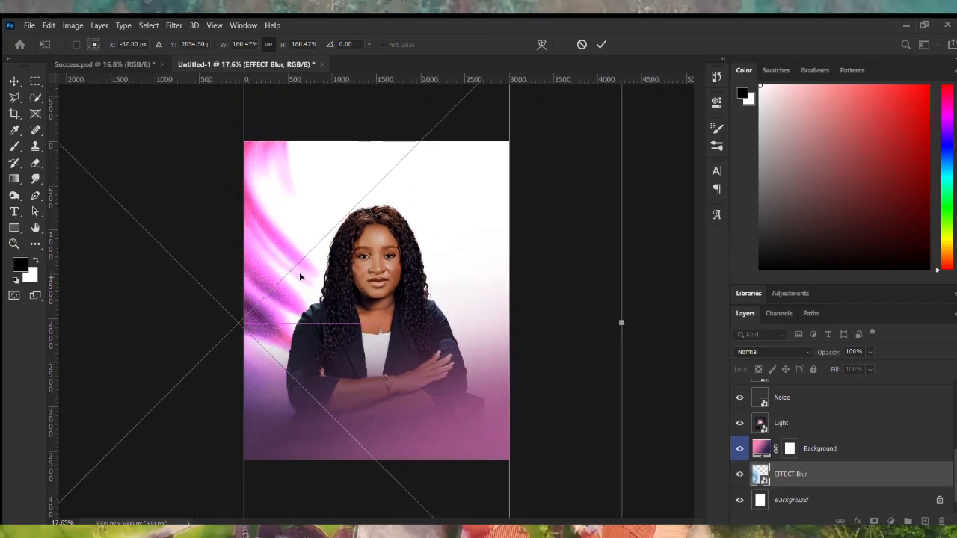
{"action": "scroll", "coordinate": [299, 272], "scroll_direction": "down", "scroll_amount": 2}
{"action": "left_click_drag", "start_coordinate": [69, 314], "coordinate": [87, 314]}
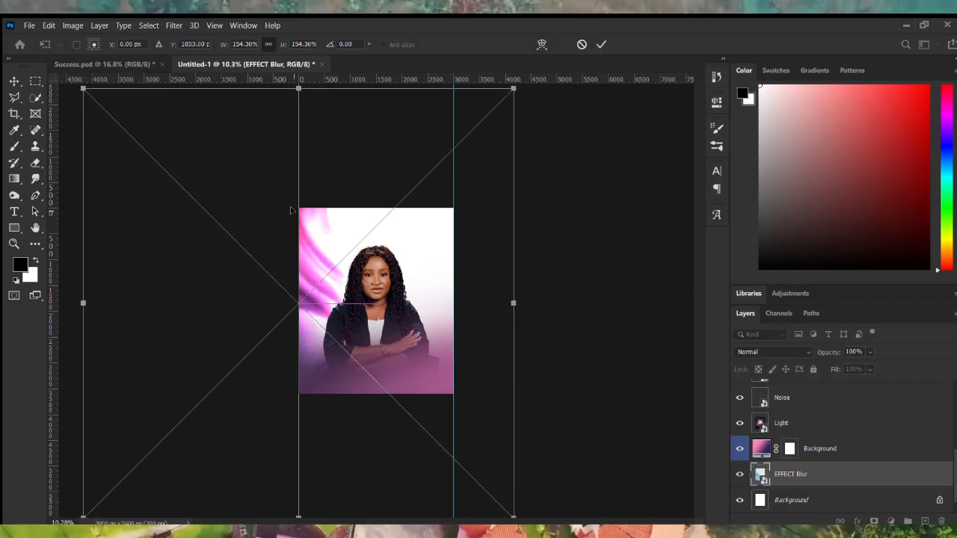
{"action": "scroll", "coordinate": [331, 252], "scroll_direction": "up", "scroll_amount": 3}
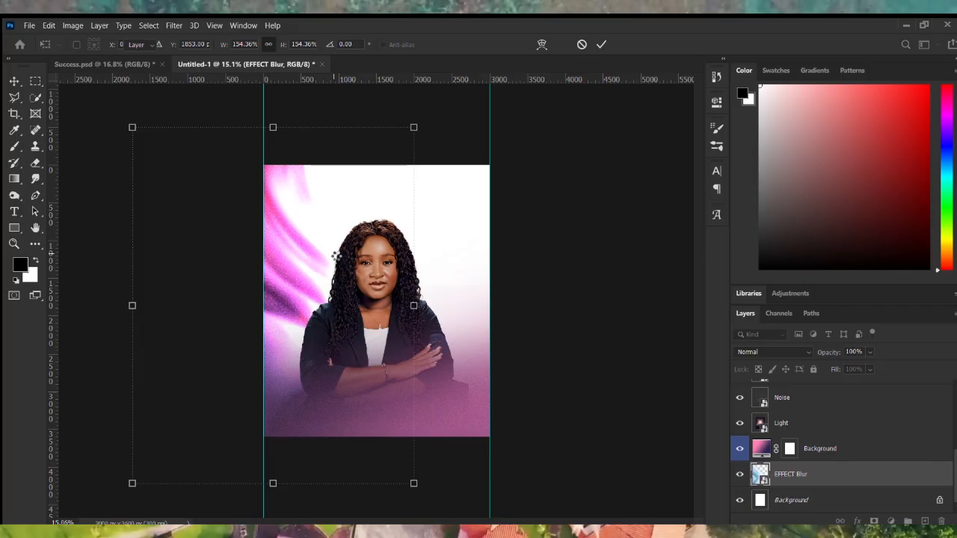
{"action": "key", "text": "Return"}
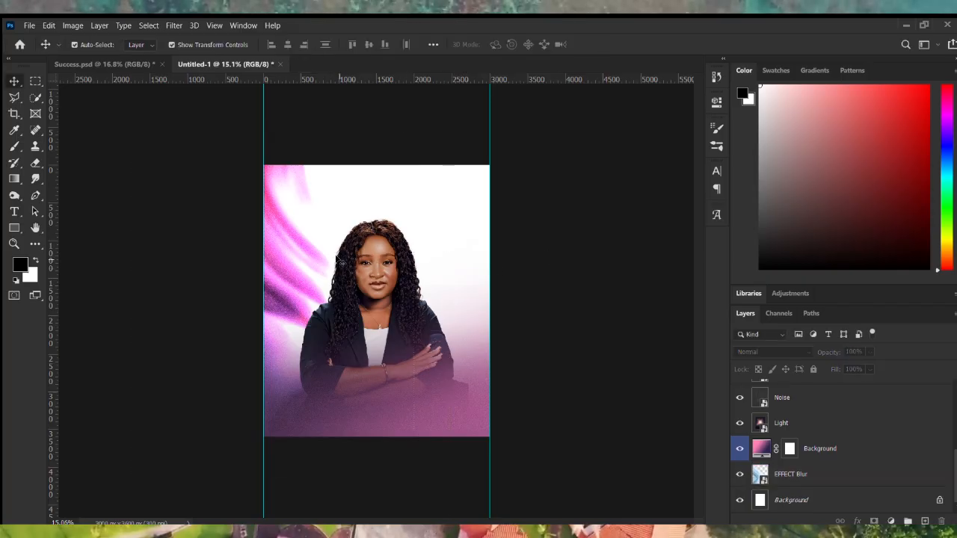
Copy the word 'success' from the handle in the notes, then fit the flyer on screen.
{"action": "scroll", "coordinate": [338, 260], "scroll_direction": "up", "scroll_amount": 1}
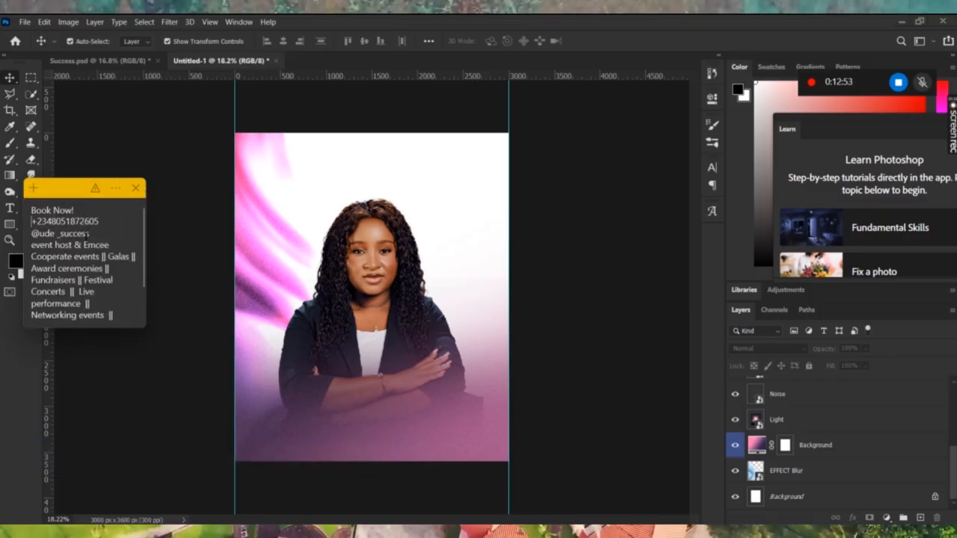
{"action": "left_click_drag", "start_coordinate": [87, 234], "coordinate": [73, 234]}
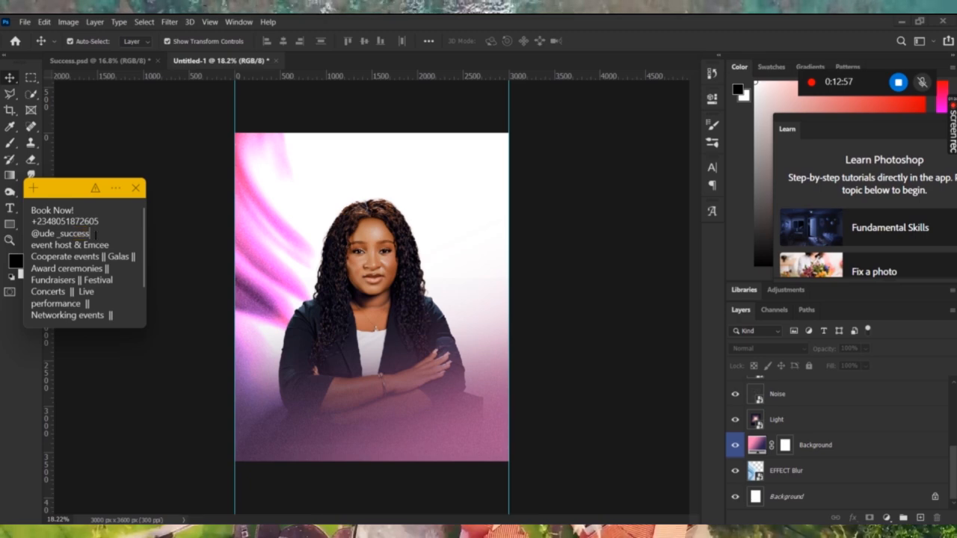
{"action": "left_click_drag", "start_coordinate": [90, 233], "coordinate": [59, 233]}
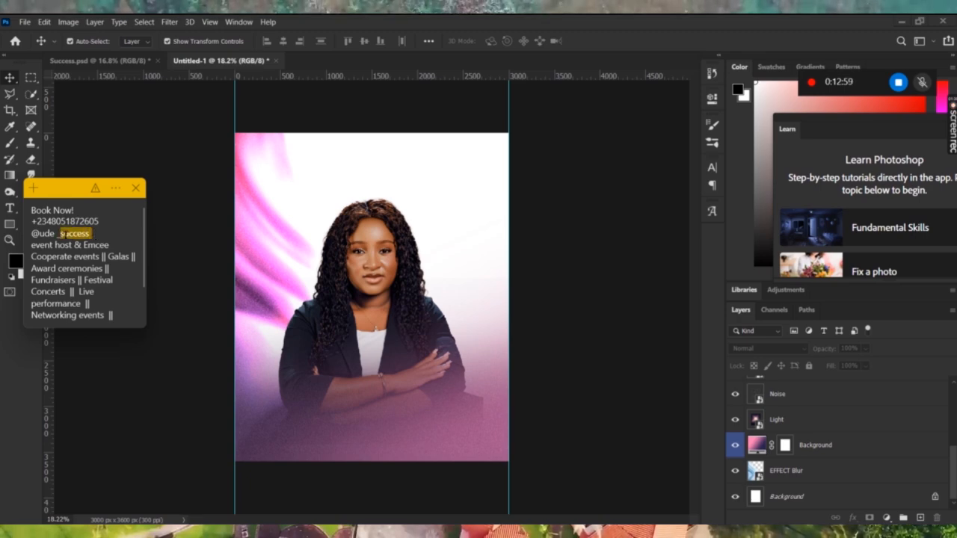
{"action": "right_click", "coordinate": [63, 234]}
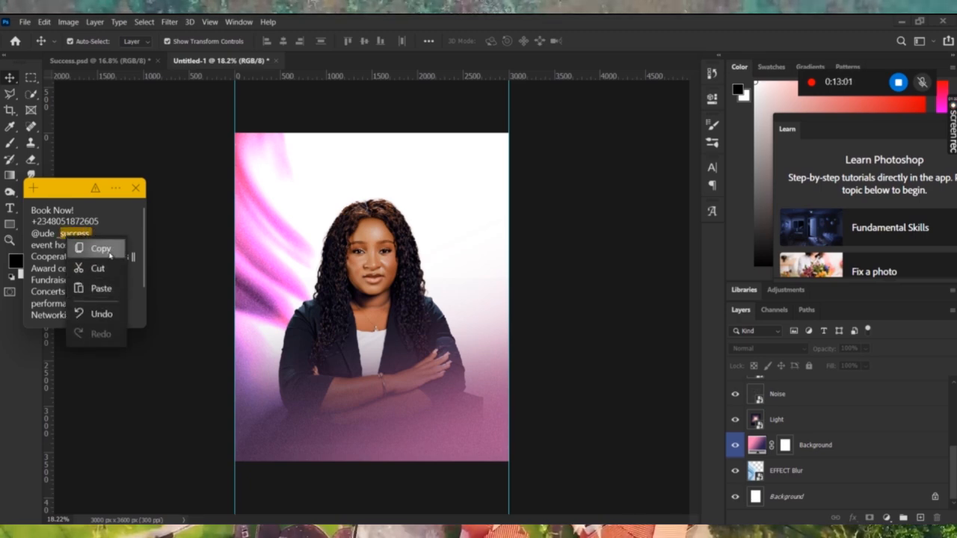
{"action": "left_click", "coordinate": [96, 247]}
{"action": "left_click", "coordinate": [343, 147]}
{"action": "key", "text": "ctrl+0"}
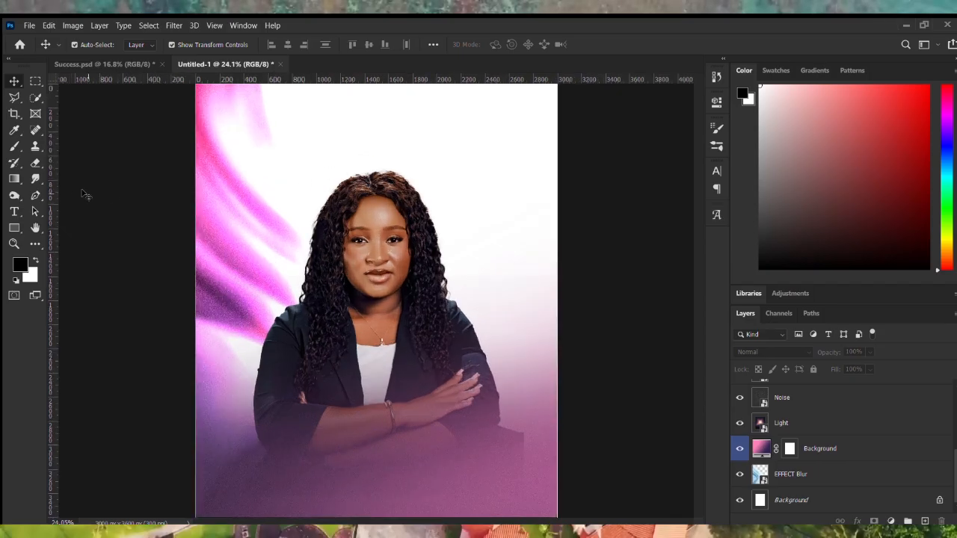
{"action": "left_click", "coordinate": [13, 211]}
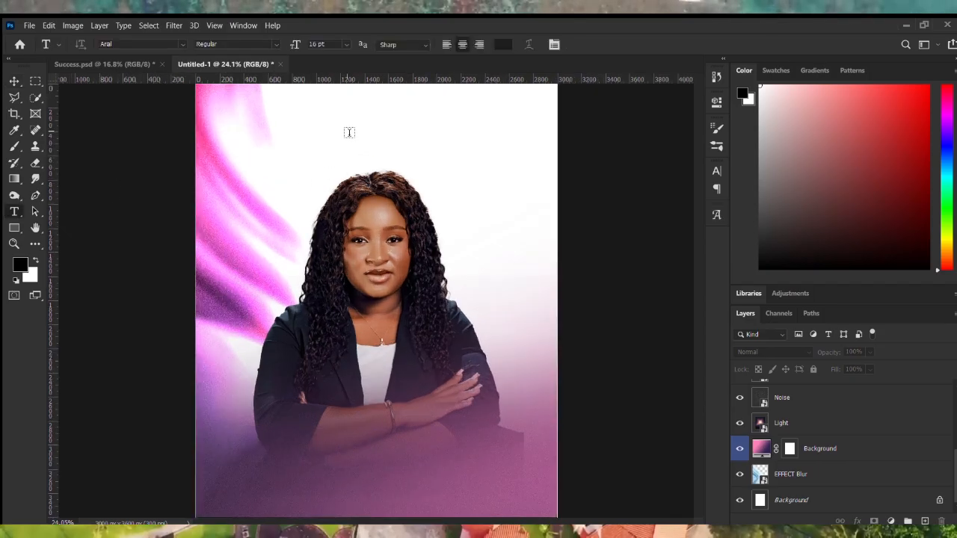
{"action": "left_click", "coordinate": [330, 161]}
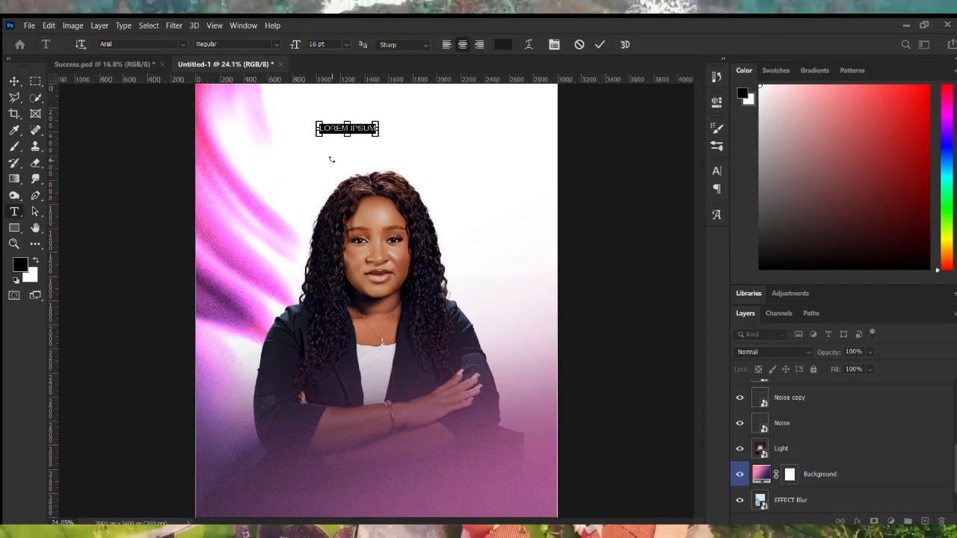
{"action": "key", "text": "ctrl+v"}
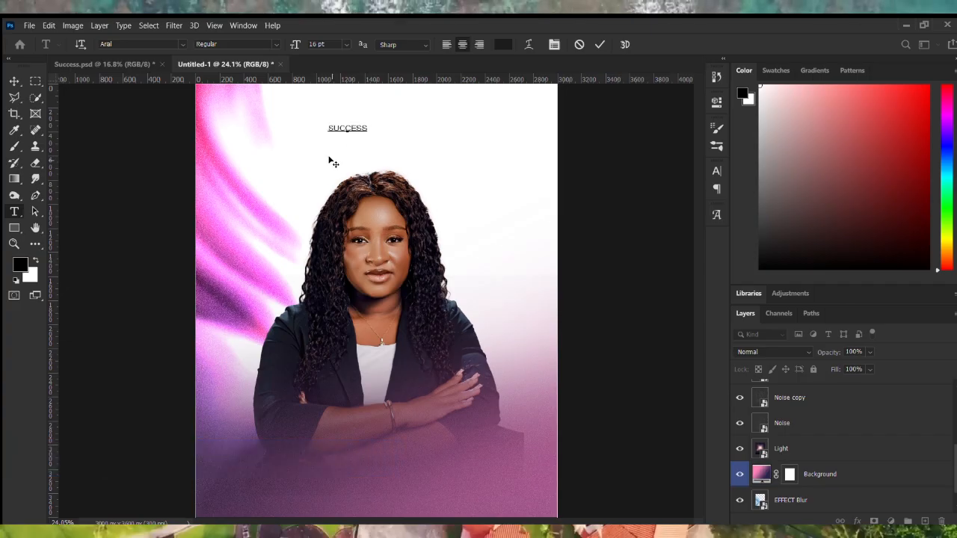
{"action": "left_click", "coordinate": [7, 79]}
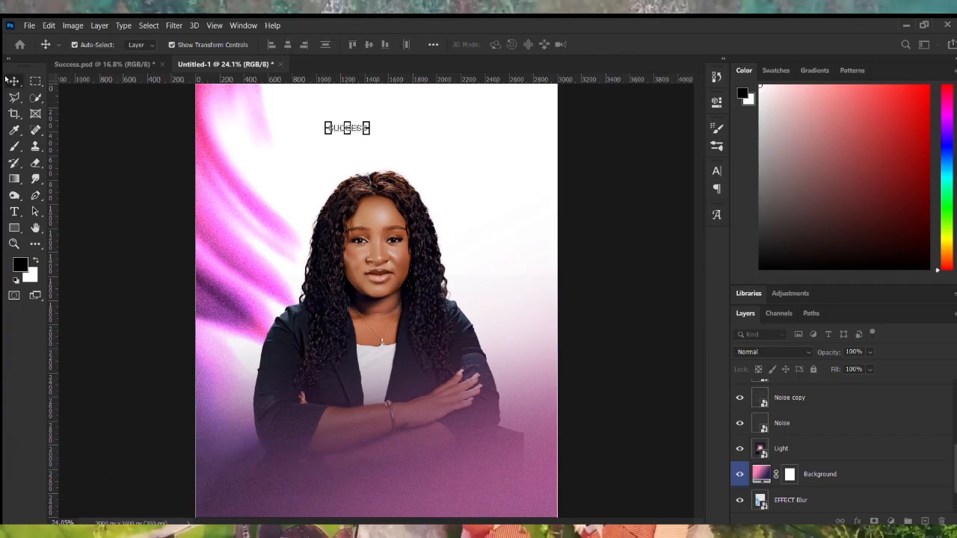
Set the success text in the Hanson Bold font.
{"action": "left_click", "coordinate": [715, 104]}
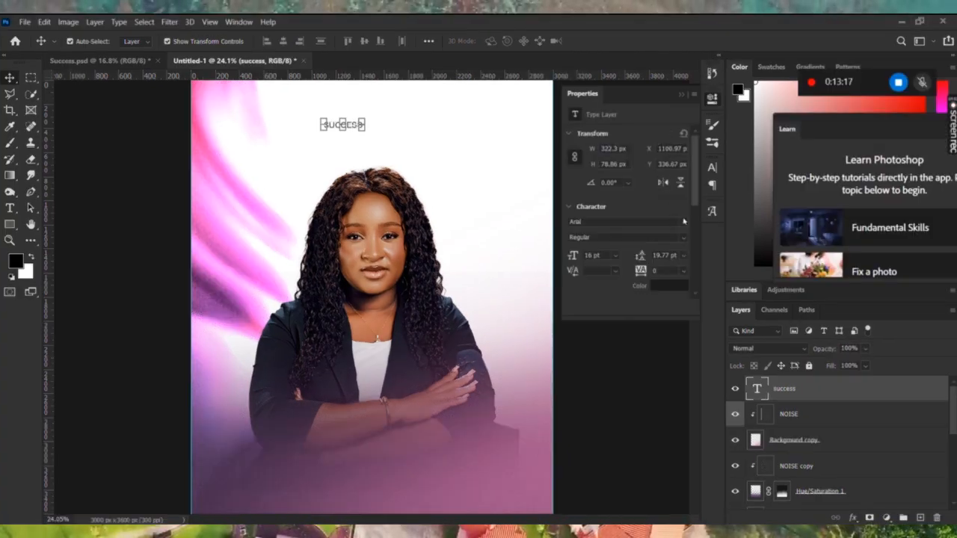
{"action": "left_click", "coordinate": [683, 222]}
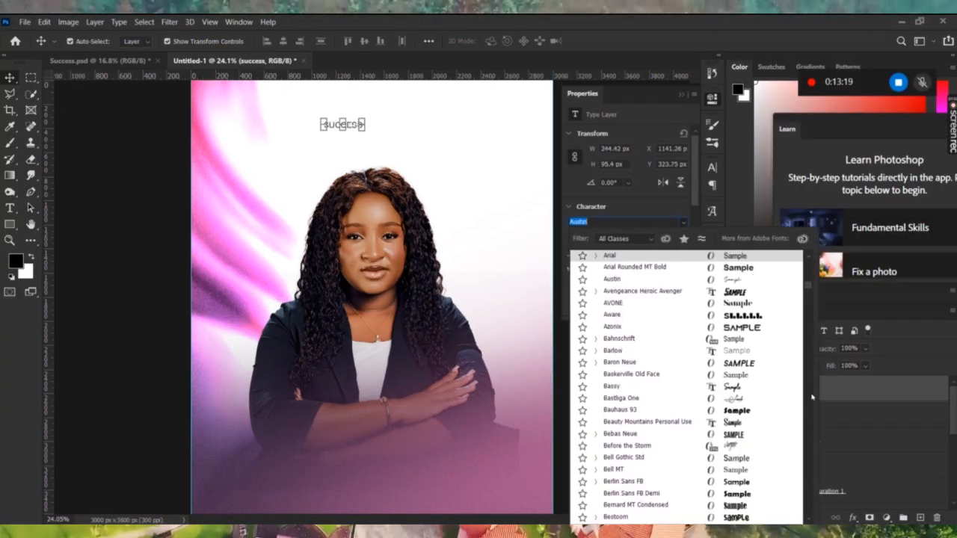
{"action": "left_click_drag", "start_coordinate": [814, 285], "coordinate": [810, 240]}
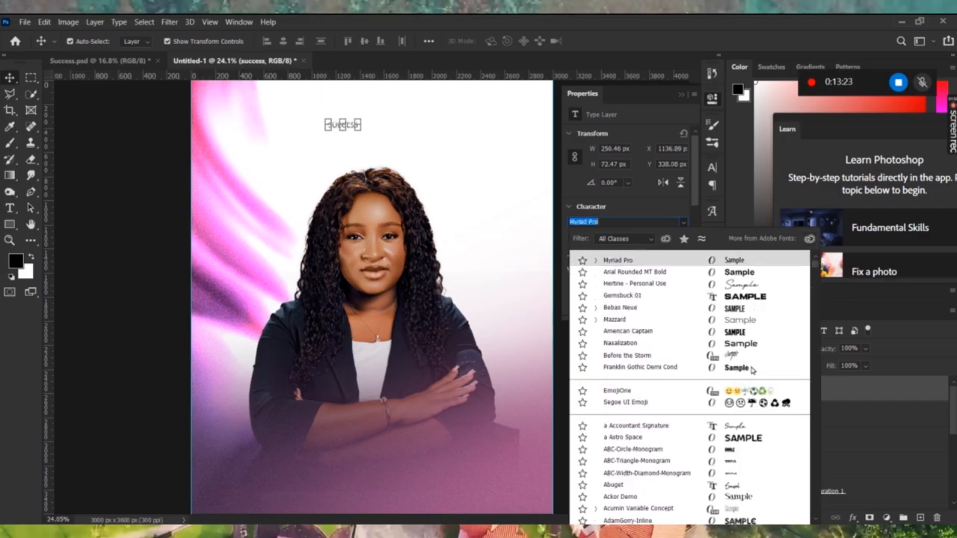
{"action": "type", "text": "h"}
{"action": "left_click", "coordinate": [708, 441]}
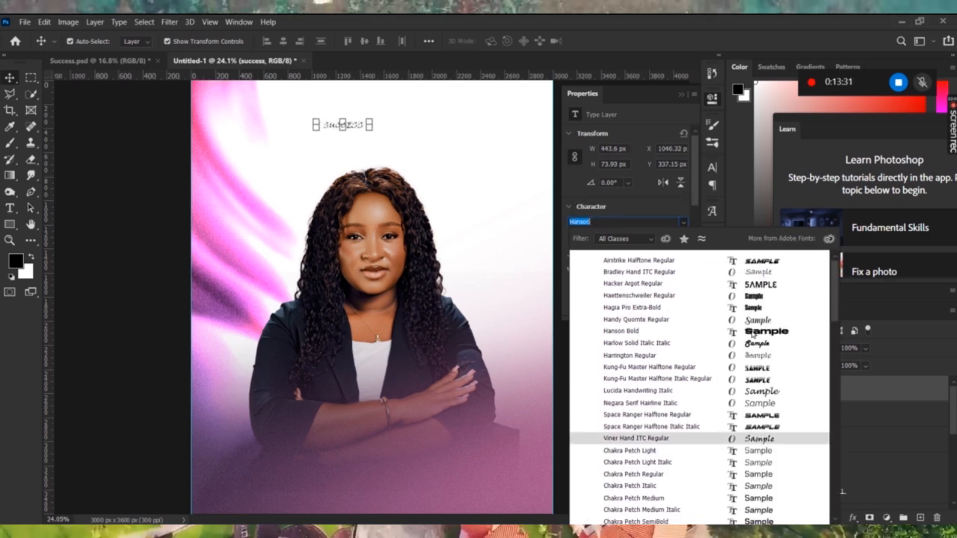
{"action": "left_click", "coordinate": [754, 333]}
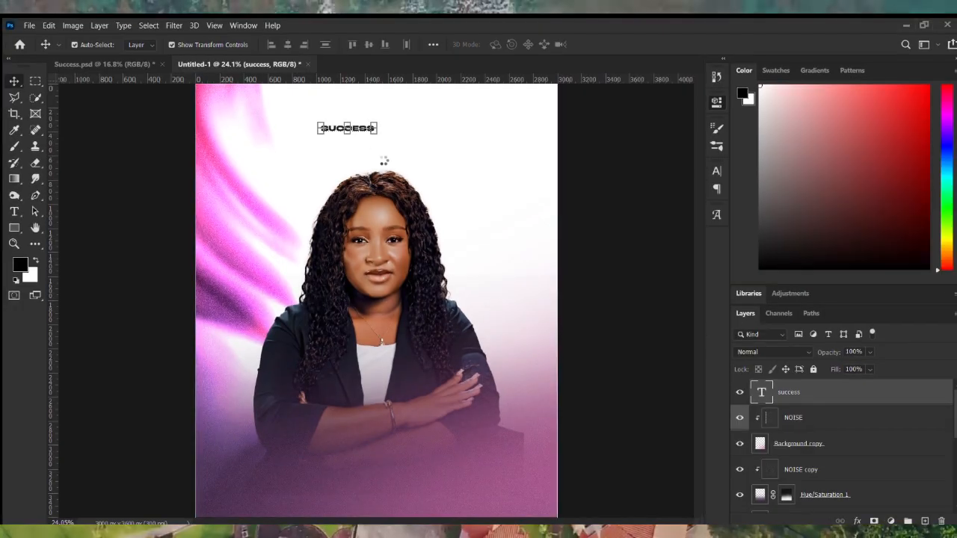
Enlarge the SUCCESS title and shift it up and left.
{"action": "left_click_drag", "start_coordinate": [377, 130], "coordinate": [521, 189]}
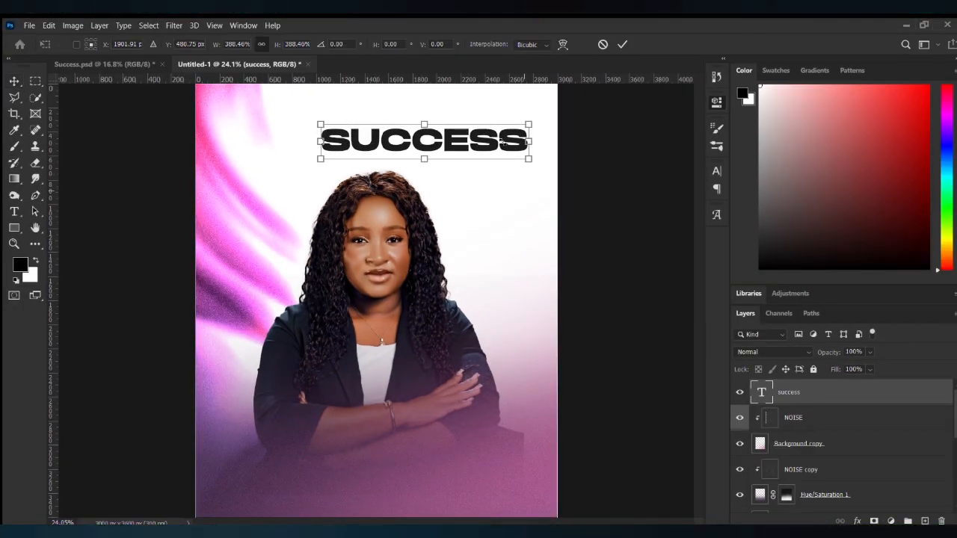
{"action": "left_click_drag", "start_coordinate": [485, 132], "coordinate": [434, 142]}
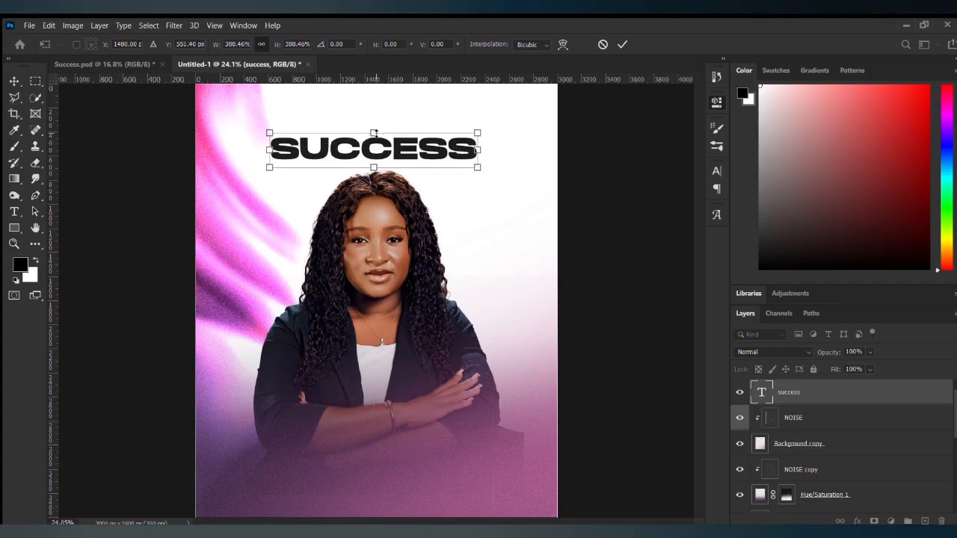
{"action": "key", "text": "Return"}
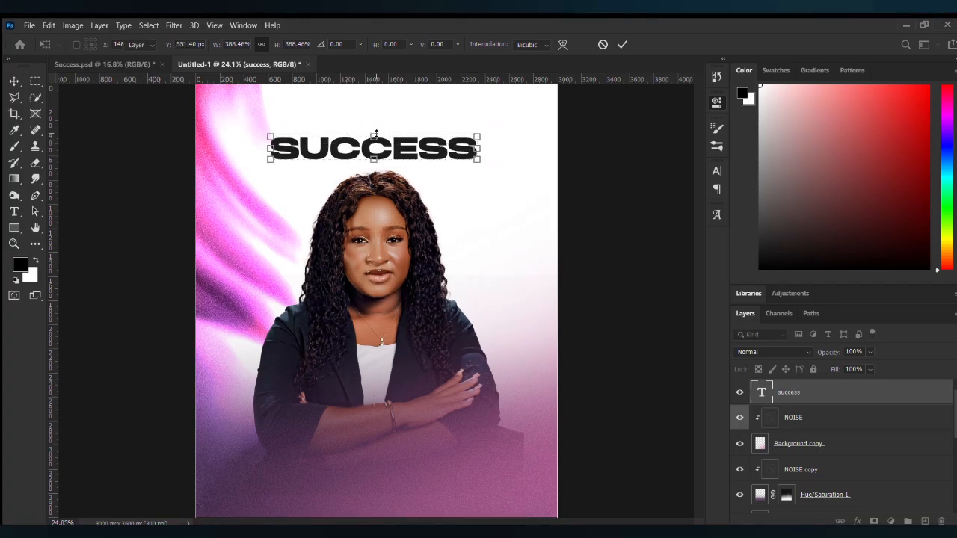
{"action": "left_click_drag", "start_coordinate": [432, 148], "coordinate": [432, 178]}
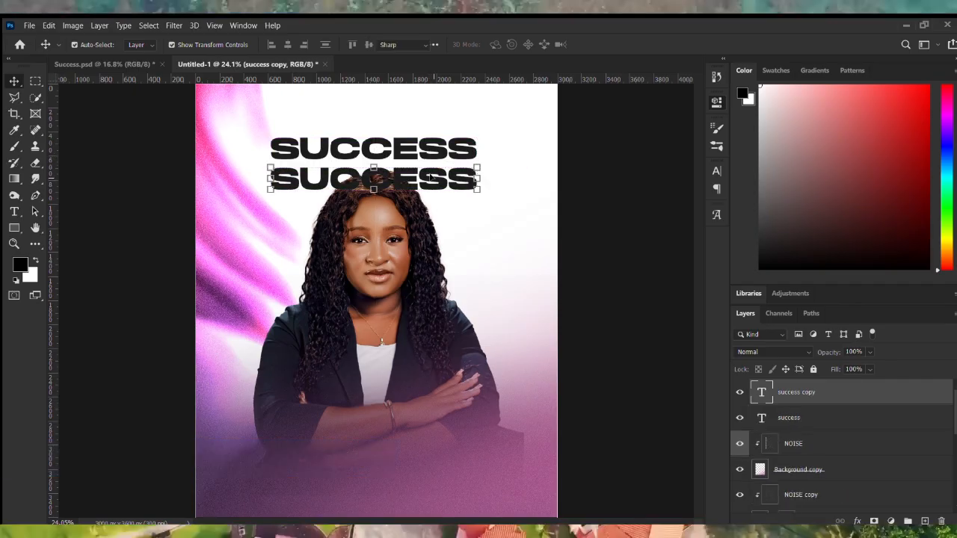
{"action": "double_click", "coordinate": [431, 179]}
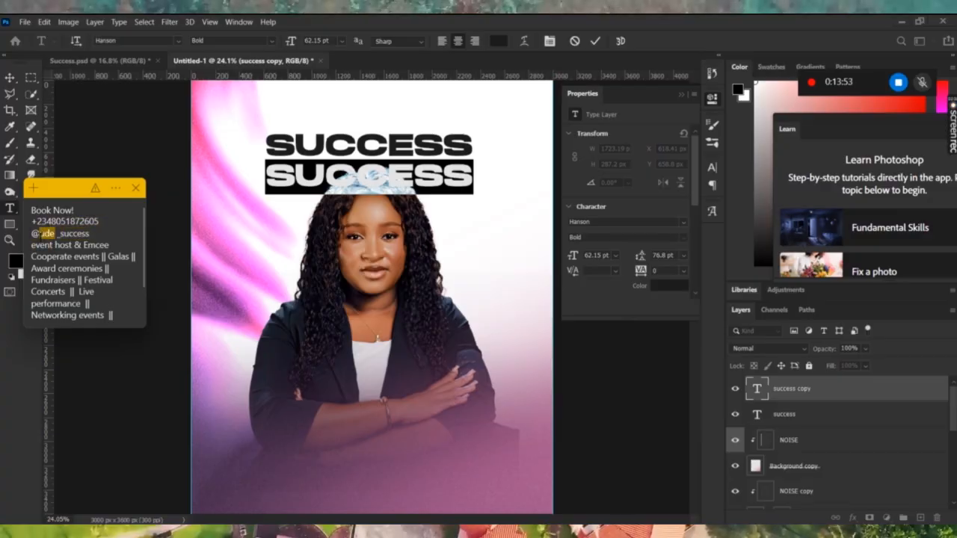
{"action": "right_click", "coordinate": [49, 235]}
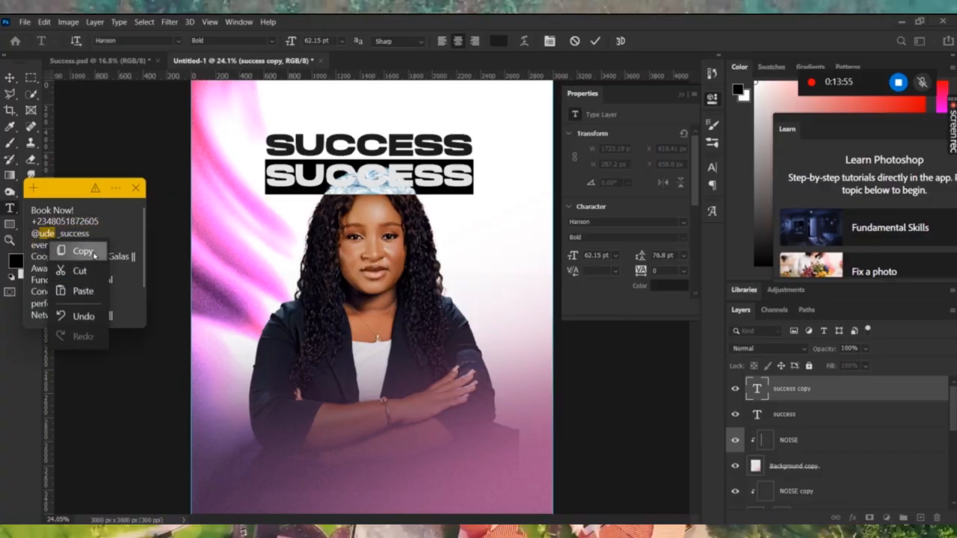
{"action": "left_click", "coordinate": [79, 248]}
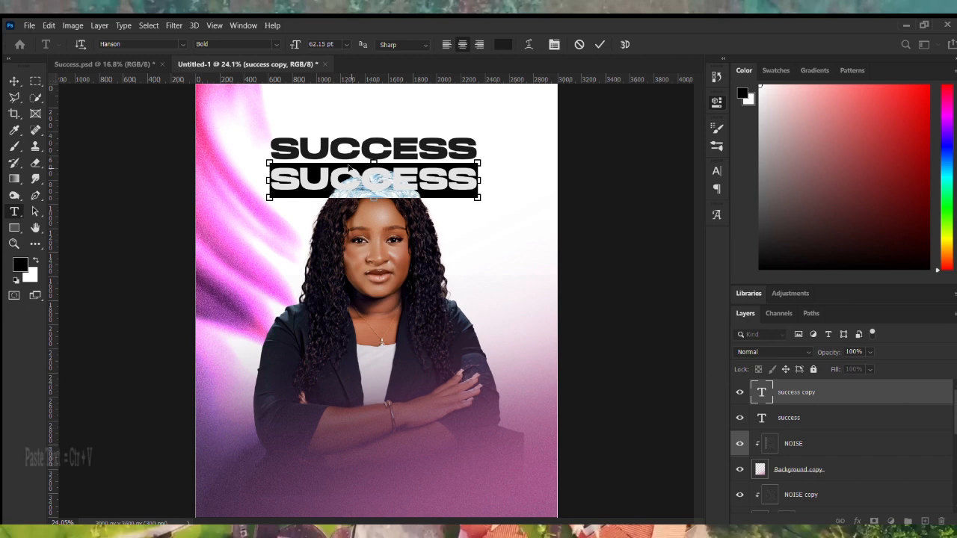
{"action": "left_click_drag", "start_coordinate": [324, 159], "coordinate": [412, 193]}
{"action": "key", "text": "ctrl+v"}
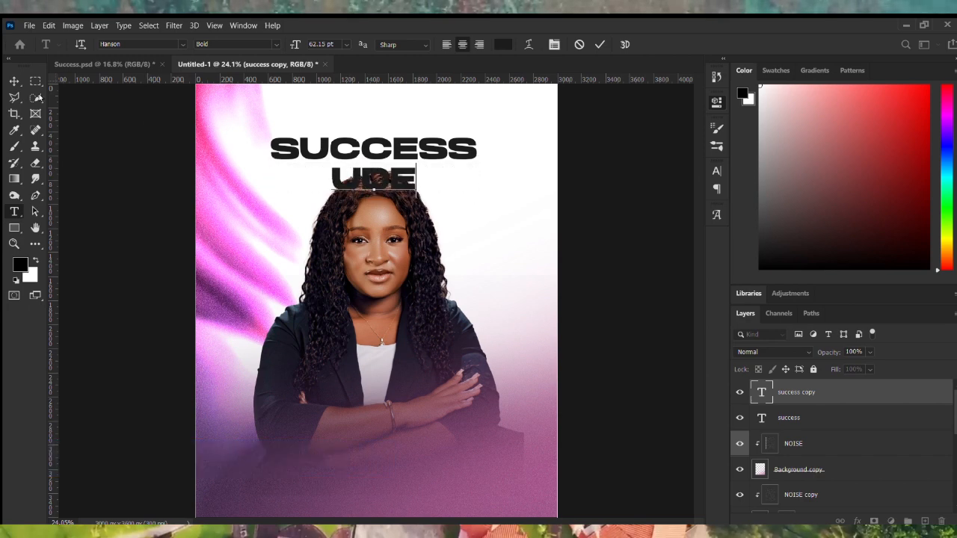
{"action": "left_click", "coordinate": [14, 80]}
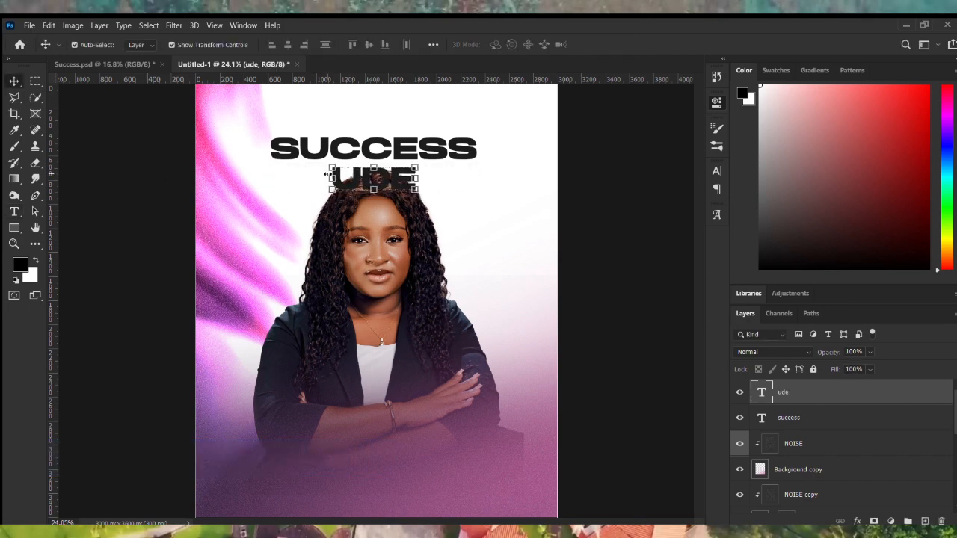
{"action": "left_click_drag", "start_coordinate": [329, 178], "coordinate": [270, 181]}
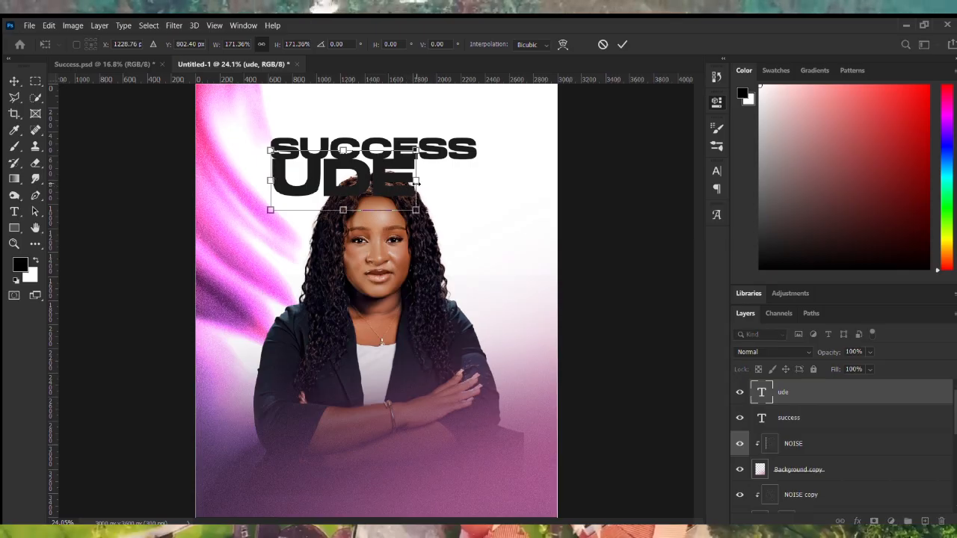
{"action": "left_click_drag", "start_coordinate": [417, 181], "coordinate": [486, 208]}
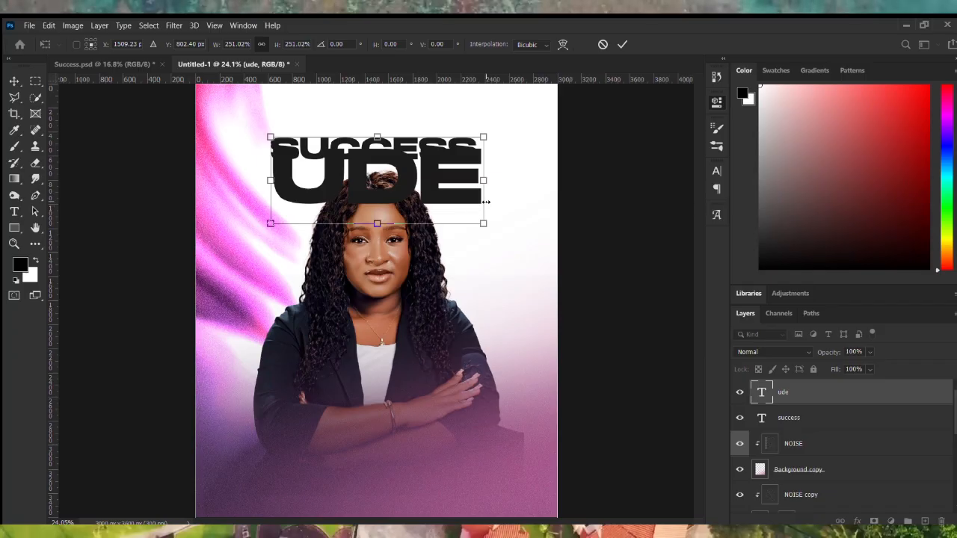
{"action": "scroll", "coordinate": [490, 173], "scroll_direction": "up", "scroll_amount": 2}
{"action": "scroll", "coordinate": [479, 183], "scroll_direction": "up", "scroll_amount": 1}
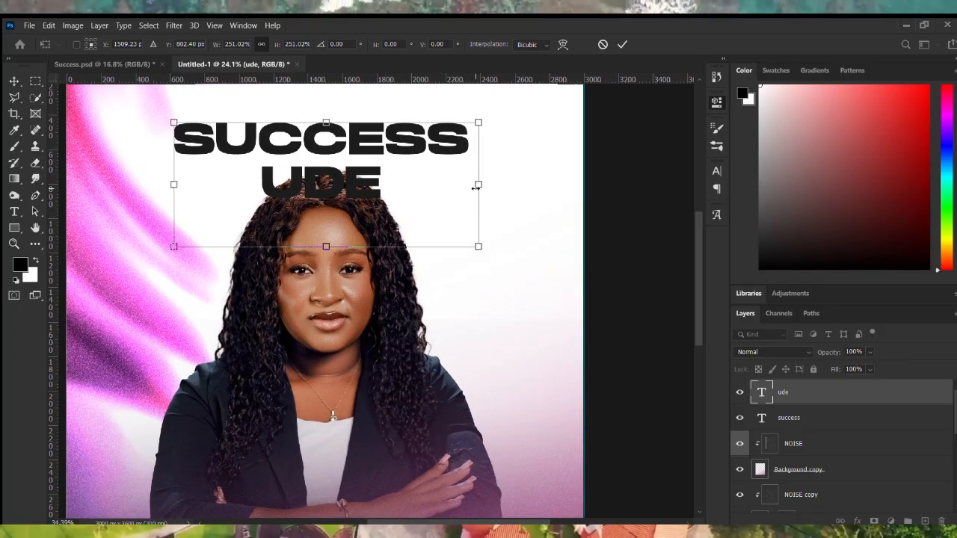
{"action": "left_click_drag", "start_coordinate": [481, 184], "coordinate": [478, 184]}
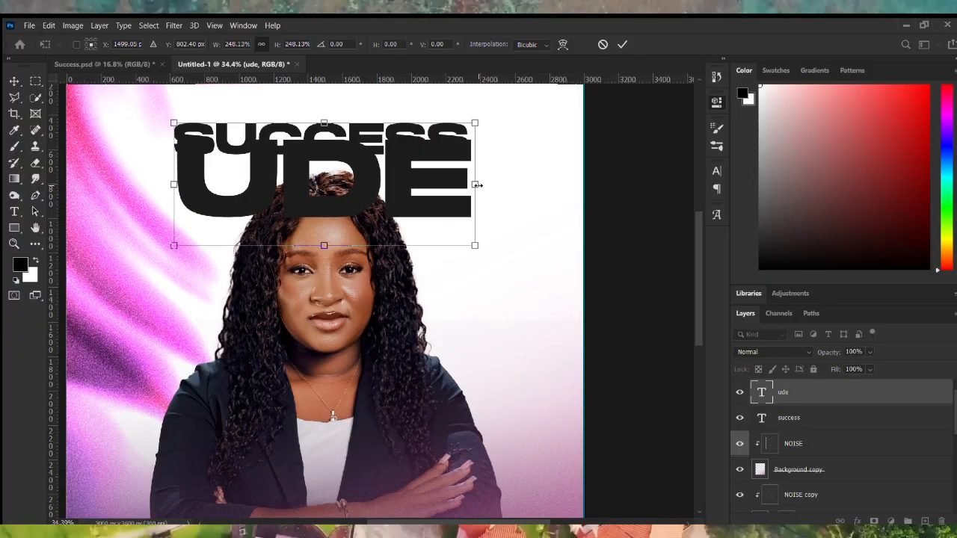
{"action": "key", "text": "Return"}
{"action": "scroll", "coordinate": [415, 207], "scroll_direction": "down", "scroll_amount": 2}
{"action": "left_click_drag", "start_coordinate": [397, 209], "coordinate": [397, 221]}
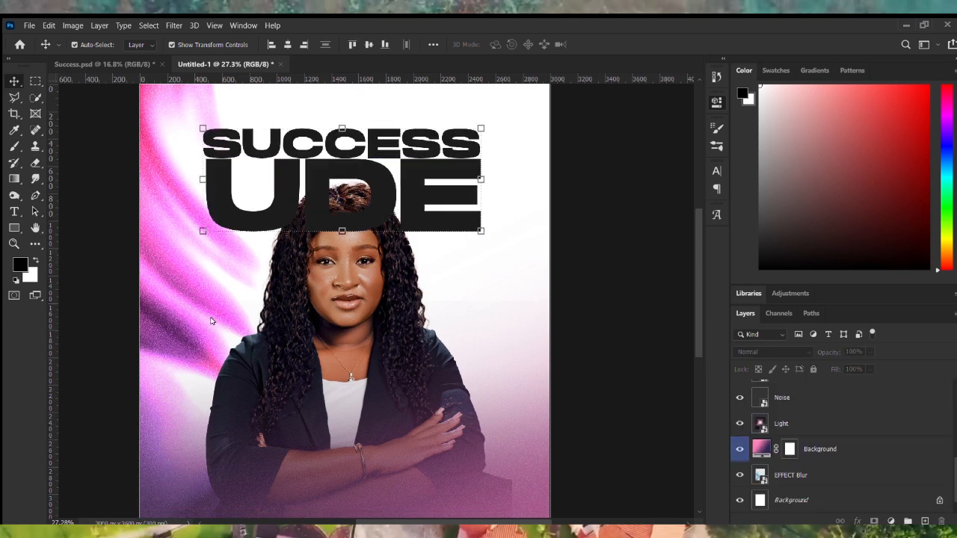
{"action": "scroll", "coordinate": [209, 318], "scroll_direction": "down", "scroll_amount": 2}
Enlarge the EFFECT Blur layer to about 152% and tilt it about -11°.
{"action": "left_click", "coordinate": [271, 258]}
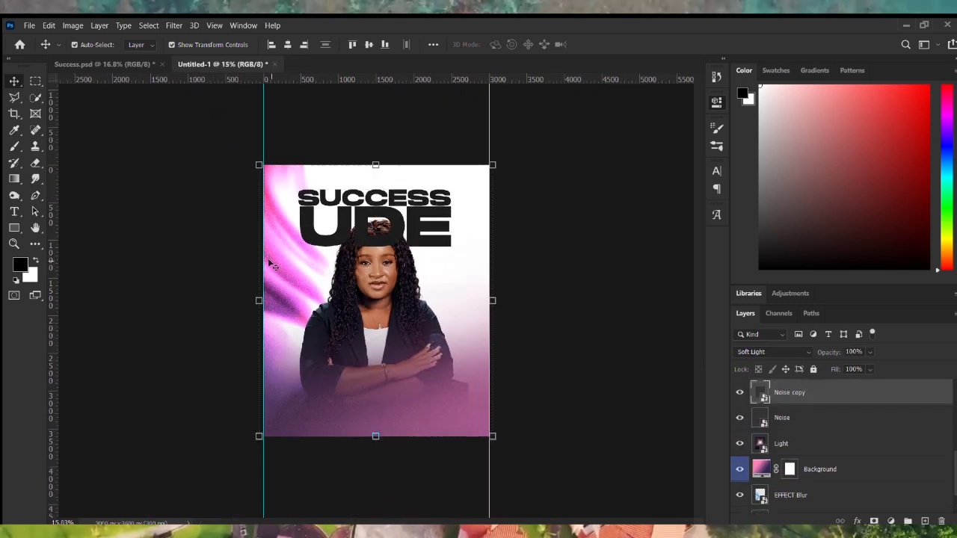
{"action": "scroll", "coordinate": [377, 305], "scroll_direction": "down", "scroll_amount": 2}
{"action": "left_click", "coordinate": [792, 494]}
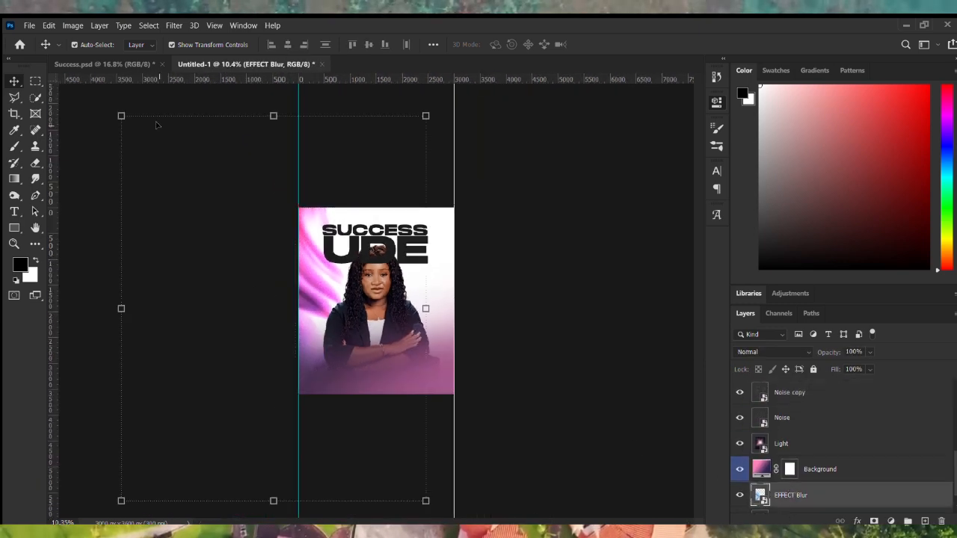
{"action": "left_click_drag", "start_coordinate": [112, 111], "coordinate": [112, 171]}
{"action": "scroll", "coordinate": [106, 101], "scroll_direction": "down", "scroll_amount": 2}
{"action": "scroll", "coordinate": [377, 303], "scroll_direction": "up", "scroll_amount": 1}
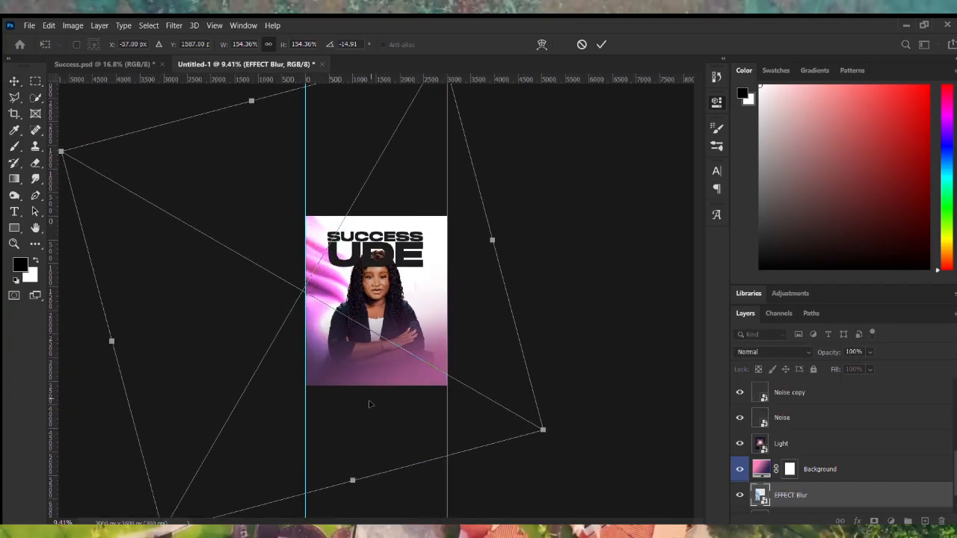
{"action": "left_click_drag", "start_coordinate": [353, 481], "coordinate": [361, 517]}
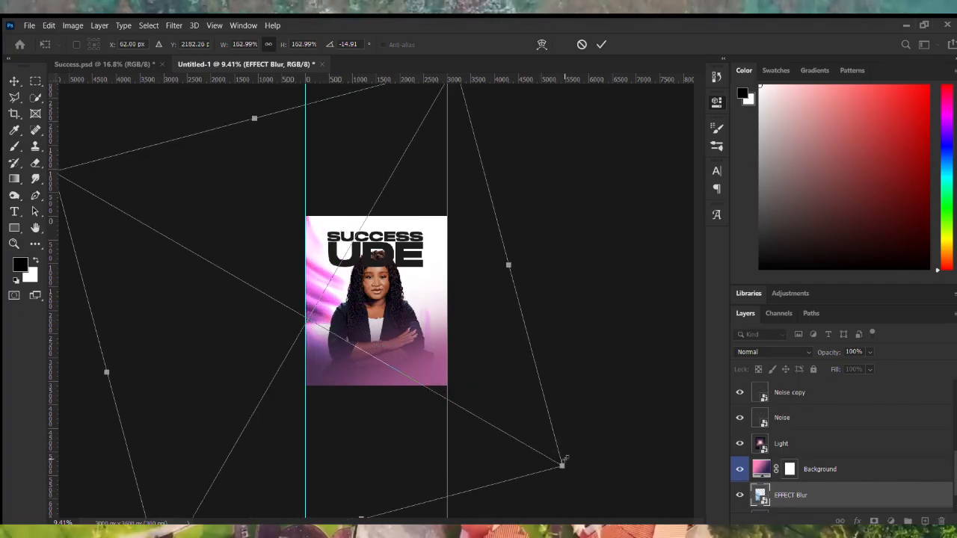
{"action": "left_click_drag", "start_coordinate": [563, 468], "coordinate": [523, 455]}
{"action": "left_click_drag", "start_coordinate": [480, 220], "coordinate": [438, 261]}
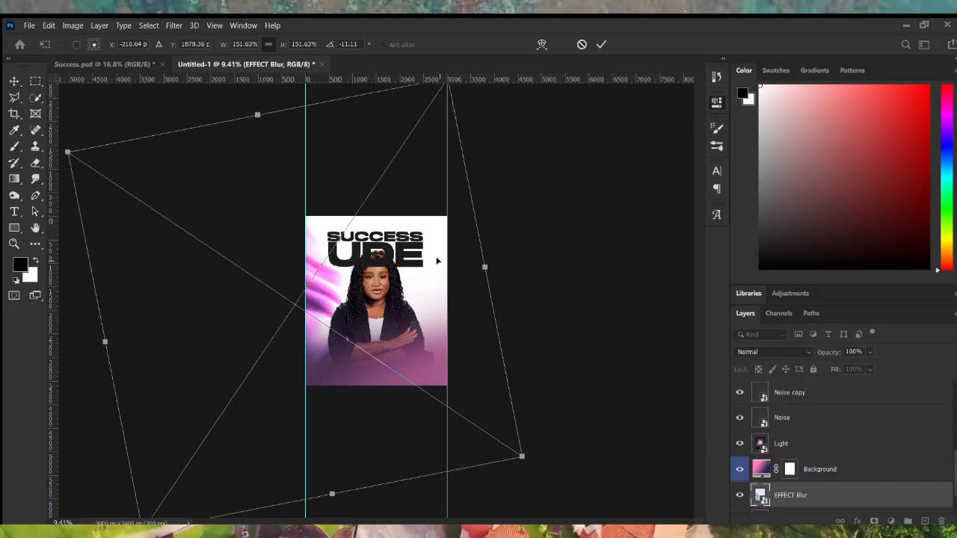
{"action": "key", "text": "Escape"}
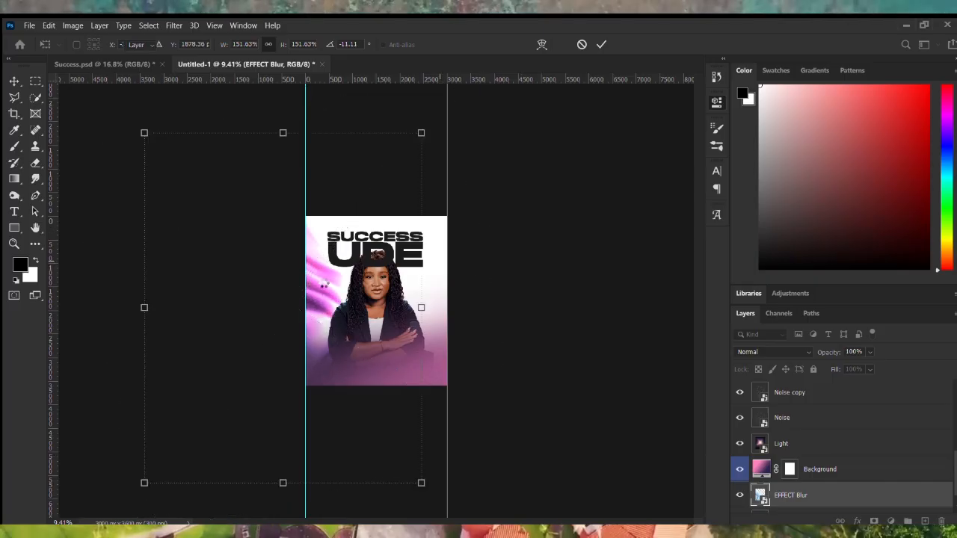
Scale the Light layer down to about 174%.
{"action": "left_click", "coordinate": [860, 443]}
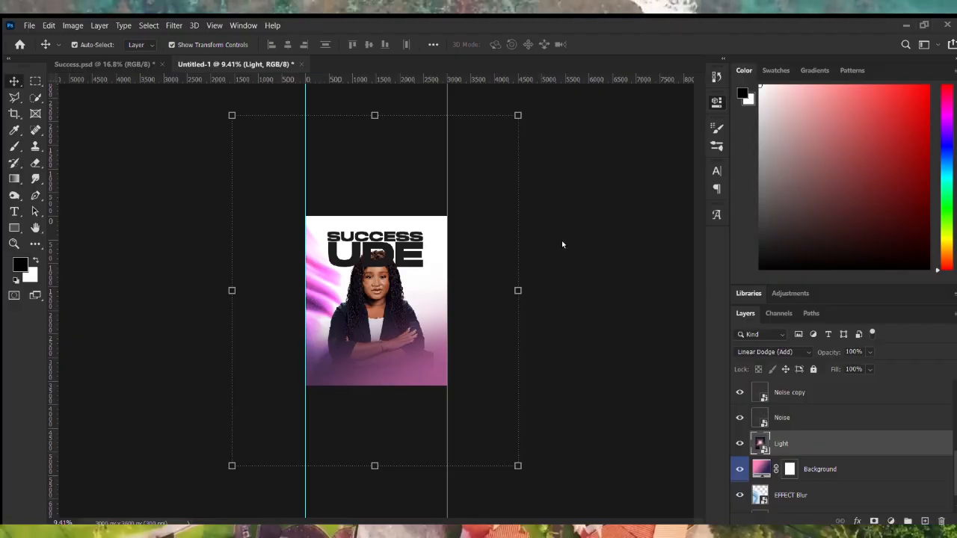
{"action": "key", "text": "ctrl+t"}
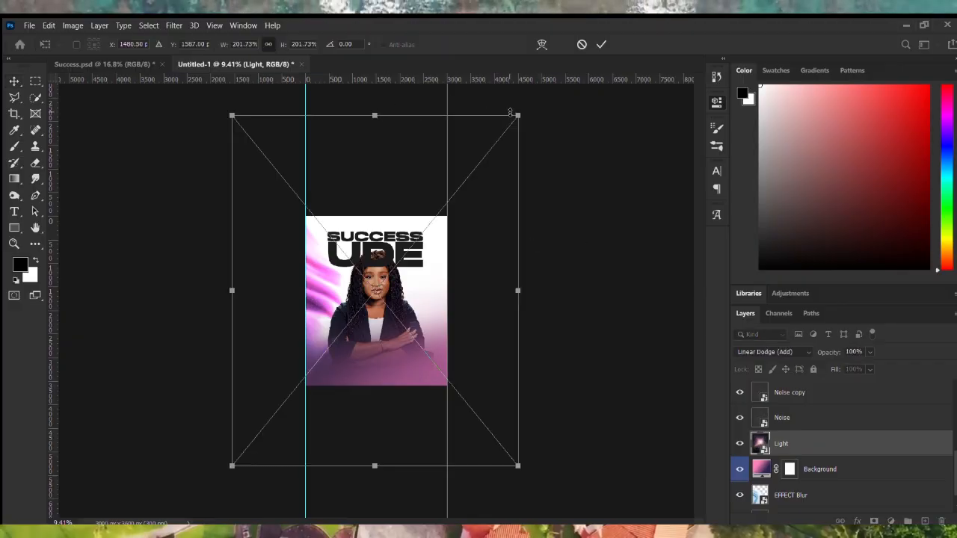
{"action": "left_click_drag", "start_coordinate": [516, 118], "coordinate": [500, 139]}
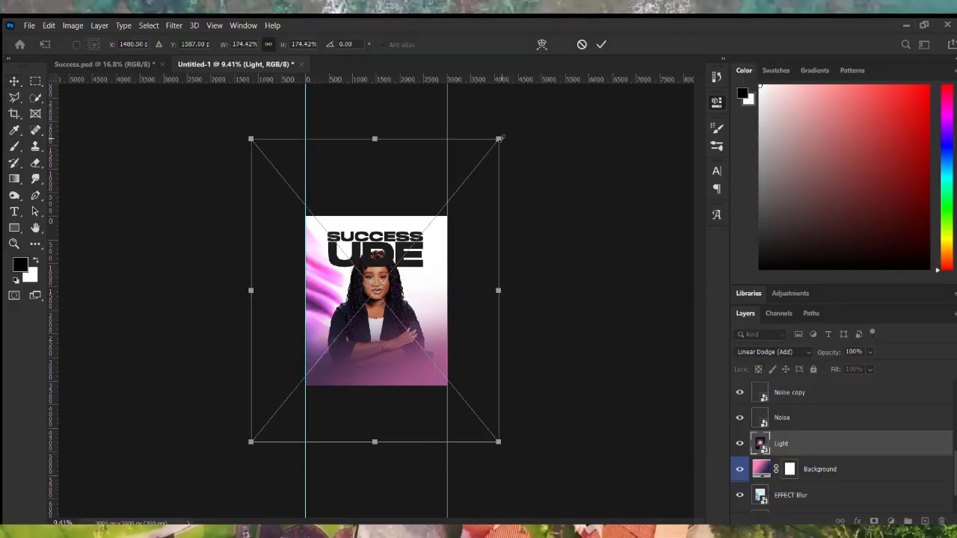
{"action": "key", "text": "Return"}
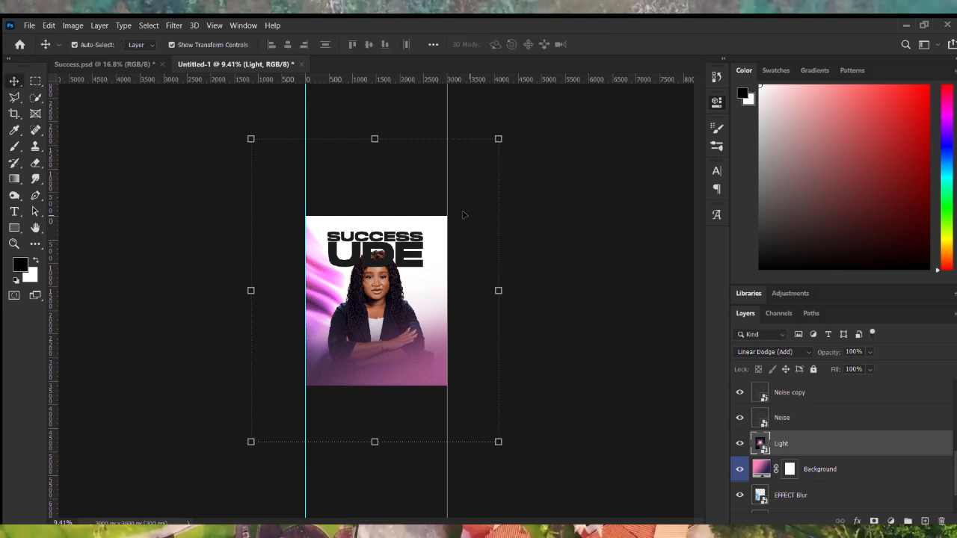
{"action": "key", "text": "ctrl+plus"}
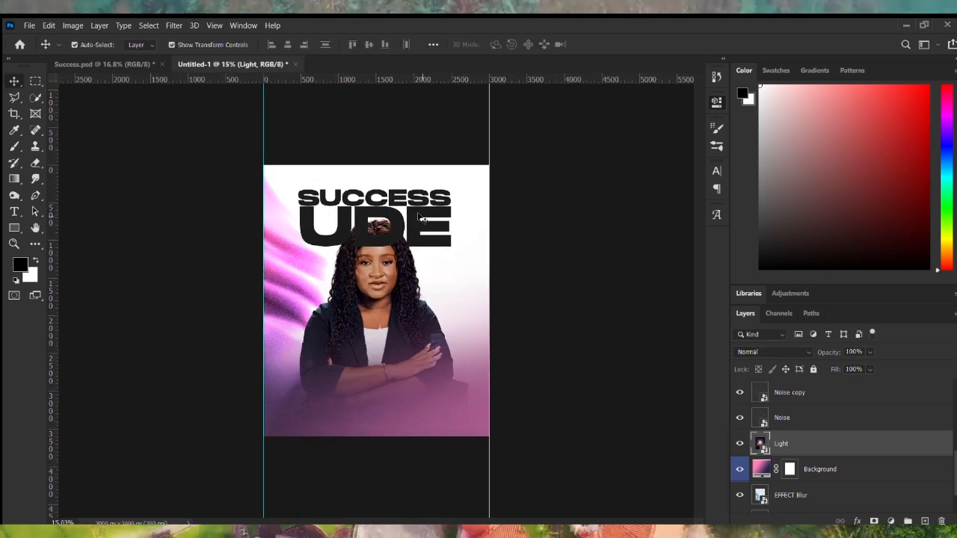
{"action": "left_click", "coordinate": [417, 217]}
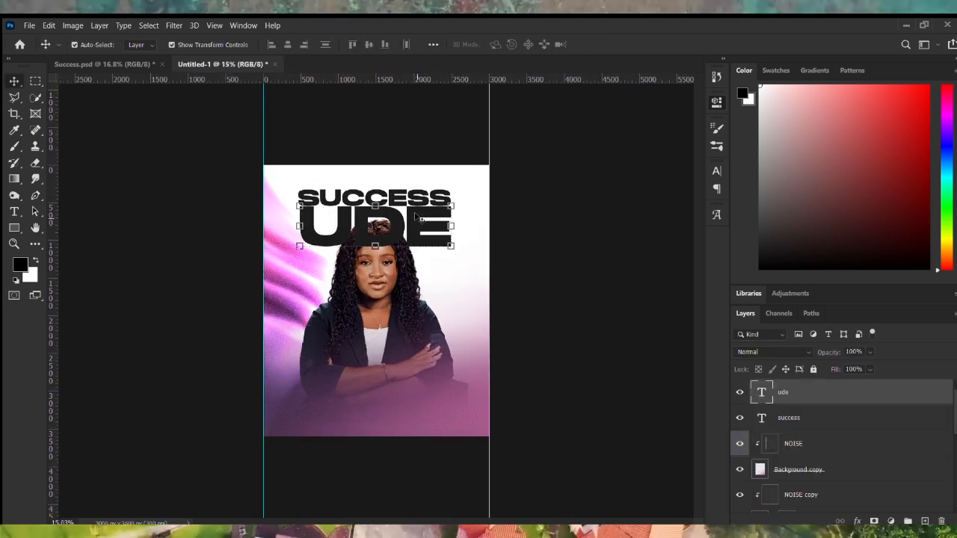
{"action": "left_click", "coordinate": [794, 425], "text": "shift"}
{"action": "key", "text": "ctrl+bracketleft"}
{"action": "key", "text": "ctrl+bracketleft"}
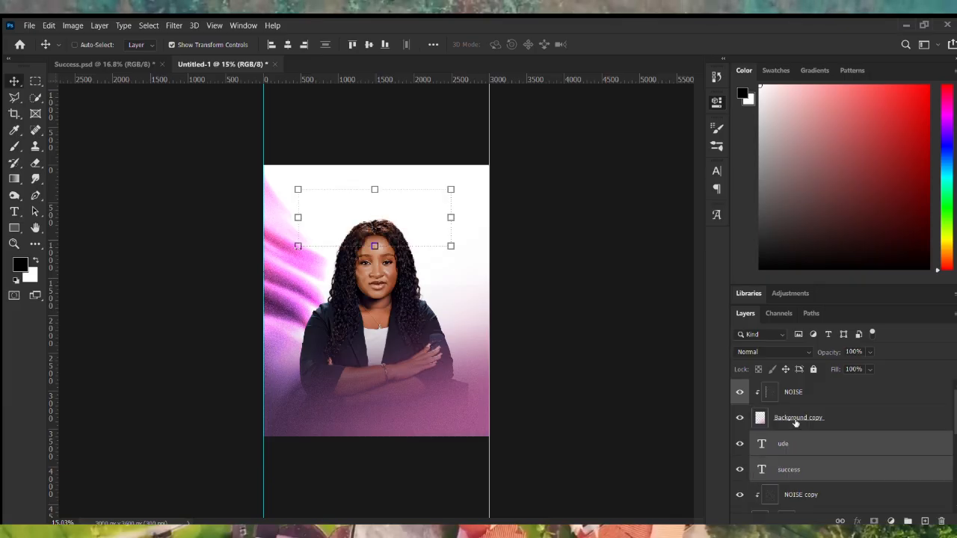
{"action": "key", "text": "ctrl+bracketleft"}
{"action": "key", "text": "ctrl+bracketleft"}
{"action": "key", "text": "ctrl+bracketleft"}
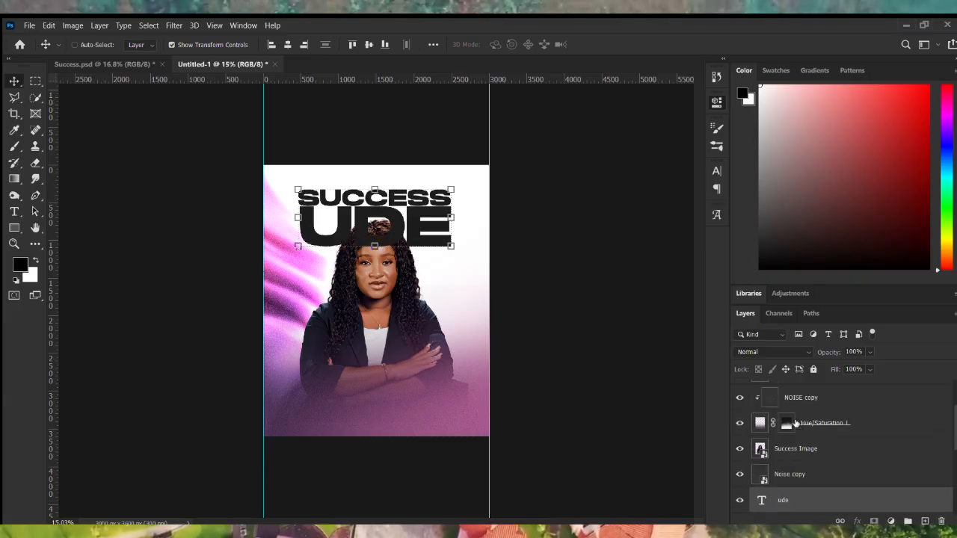
{"action": "key", "text": "ctrl+bracketleft"}
{"action": "key", "text": "ctrl+bracketleft"}
{"action": "key", "text": "ctrl+bracketleft"}
{"action": "key", "text": "ctrl+bracketleft"}
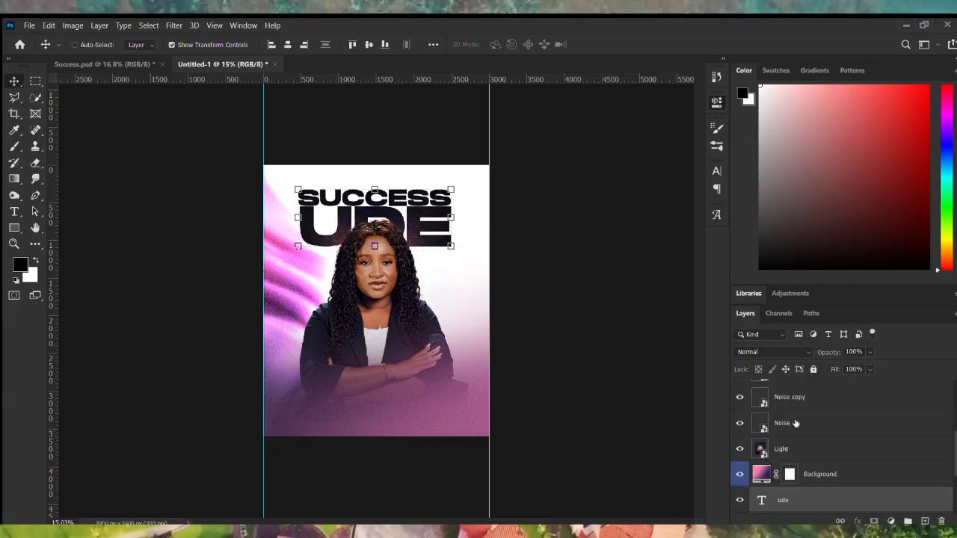
{"action": "key", "text": "ctrl+bracketleft"}
{"action": "scroll", "coordinate": [801, 462], "scroll_direction": "down", "scroll_amount": 2}
{"action": "scroll", "coordinate": [404, 219], "scroll_direction": "up", "scroll_amount": 2}
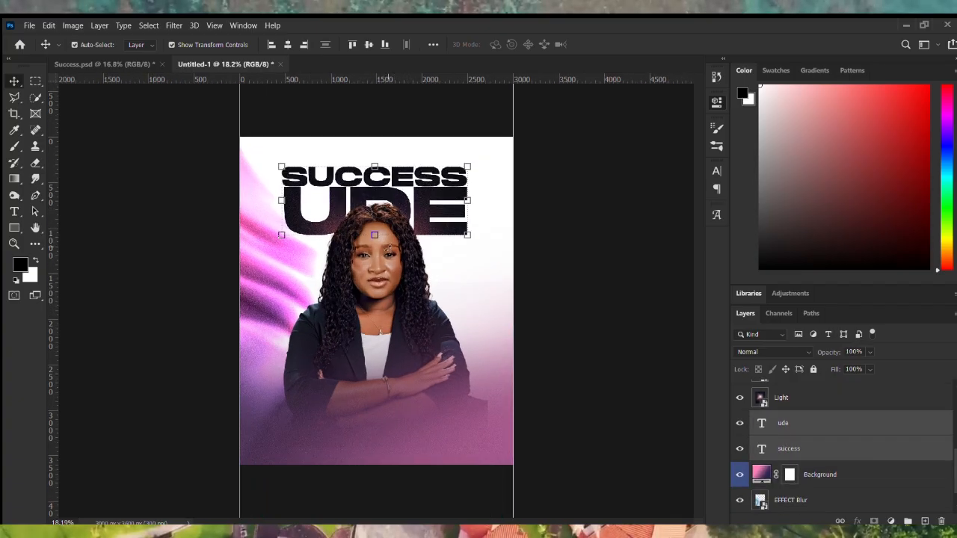
{"action": "scroll", "coordinate": [820, 405], "scroll_direction": "up", "scroll_amount": 3}
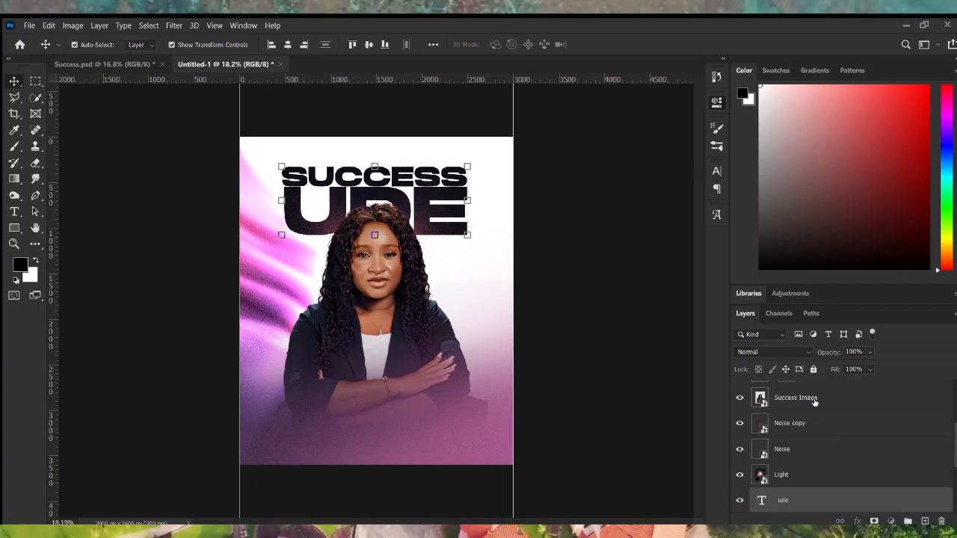
{"action": "left_click", "coordinate": [815, 400]}
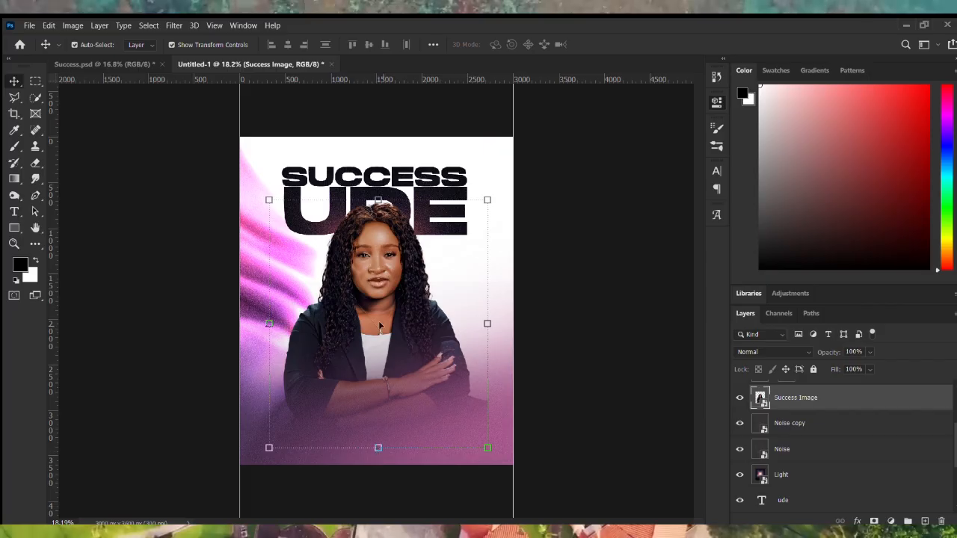
Scale the Success Image portrait down to about 77%, centred horizontally.
{"action": "left_click_drag", "start_coordinate": [376, 200], "coordinate": [373, 196]}
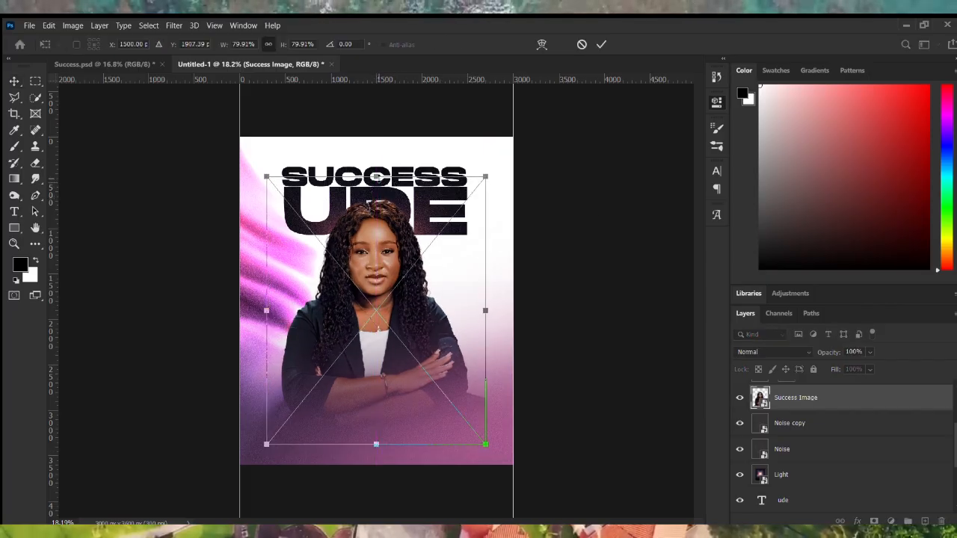
{"action": "left_click_drag", "start_coordinate": [376, 177], "coordinate": [376, 187]}
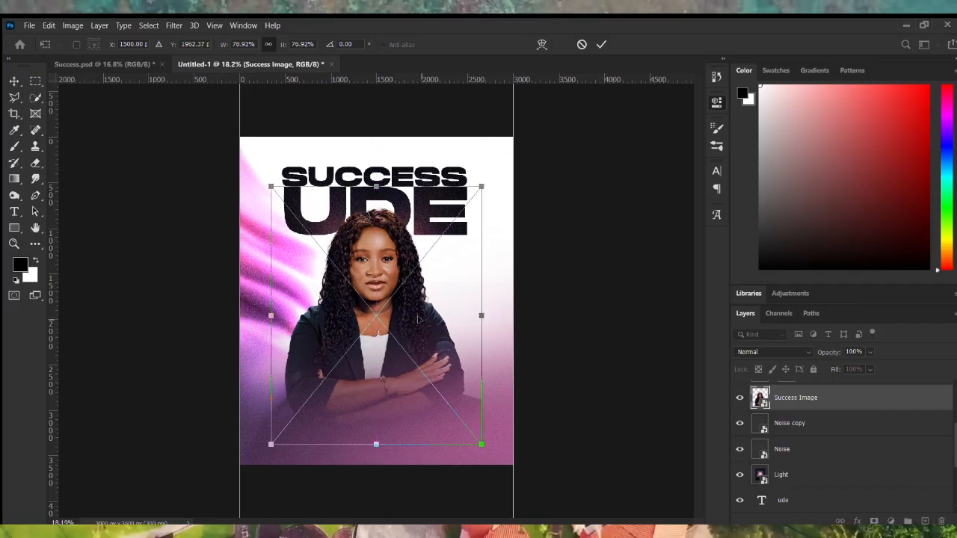
{"action": "key", "text": "Return"}
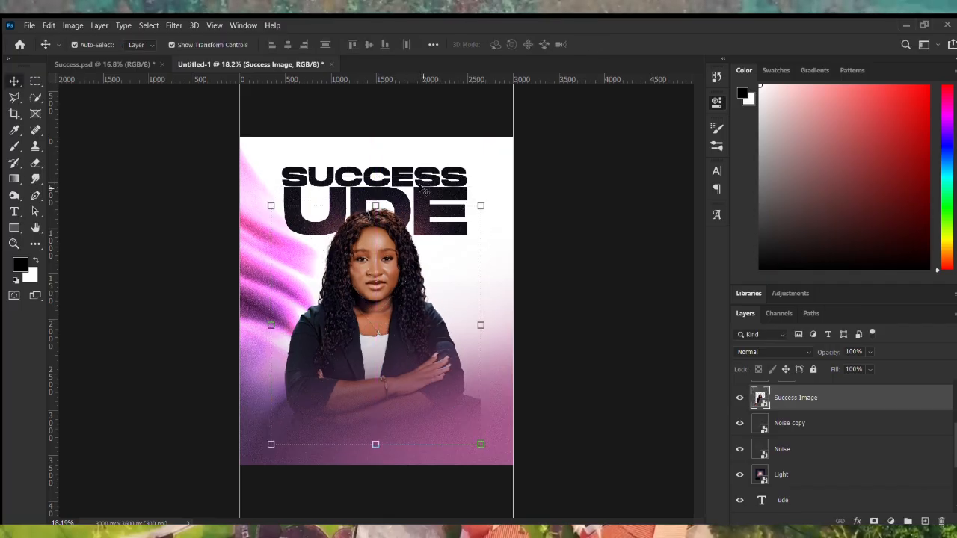
{"action": "left_click", "coordinate": [421, 179]}
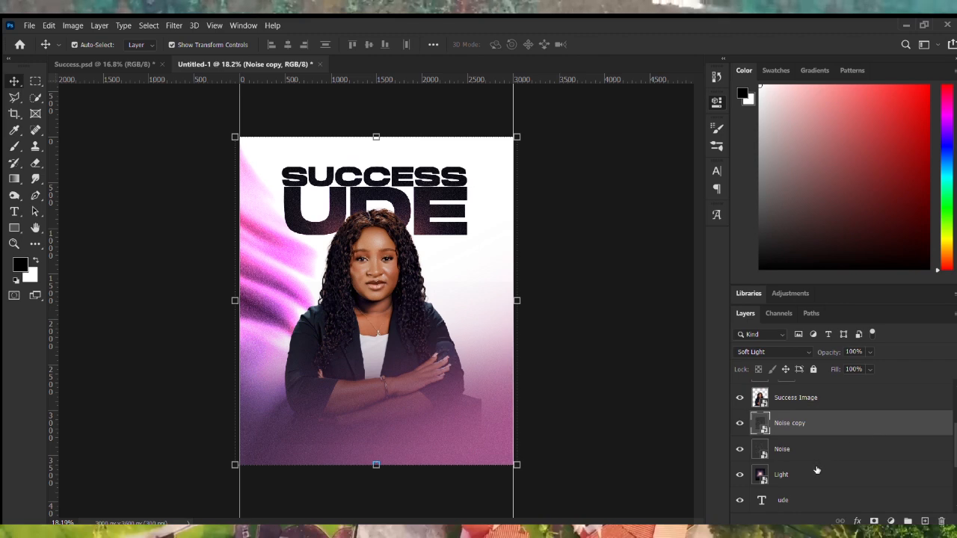
{"action": "scroll", "coordinate": [856, 444], "scroll_direction": "down", "scroll_amount": 3}
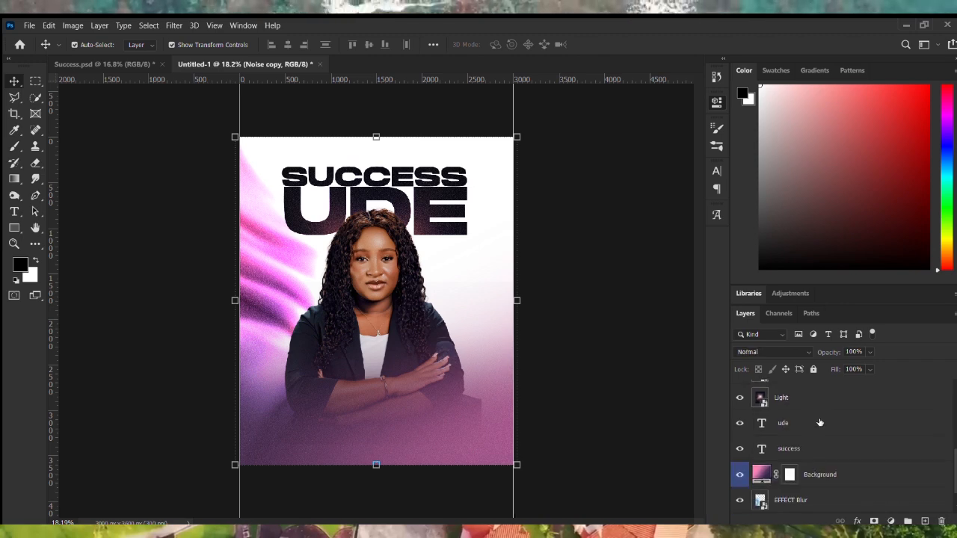
{"action": "left_click", "coordinate": [814, 449]}
{"action": "left_click", "coordinate": [813, 420], "text": "shift"}
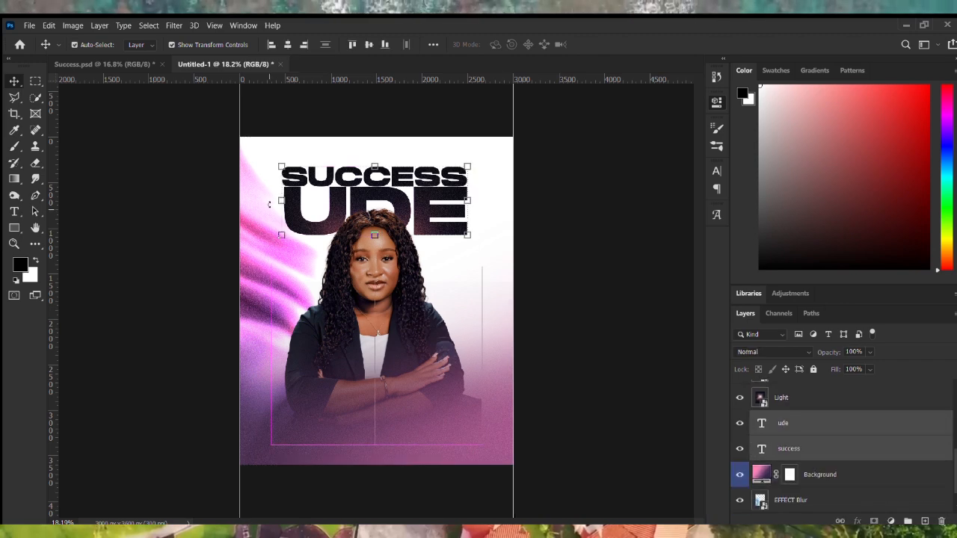
{"action": "left_click_drag", "start_coordinate": [376, 237], "coordinate": [376, 244]}
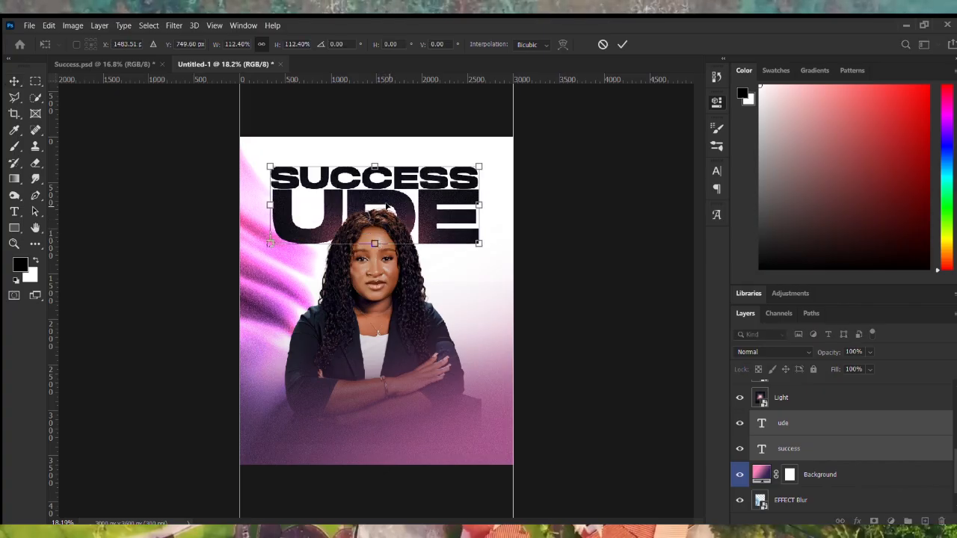
{"action": "left_click_drag", "start_coordinate": [387, 205], "coordinate": [395, 196]}
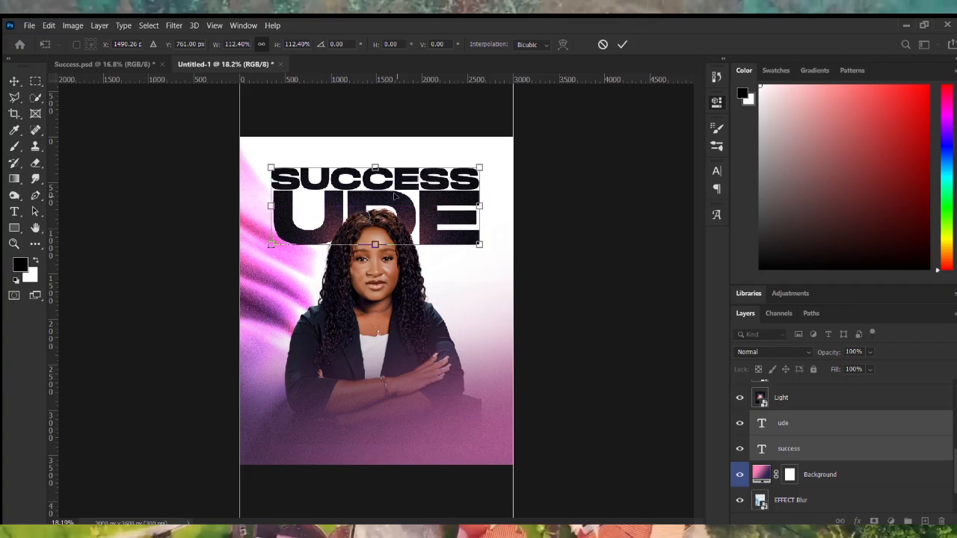
{"action": "key", "text": "Return"}
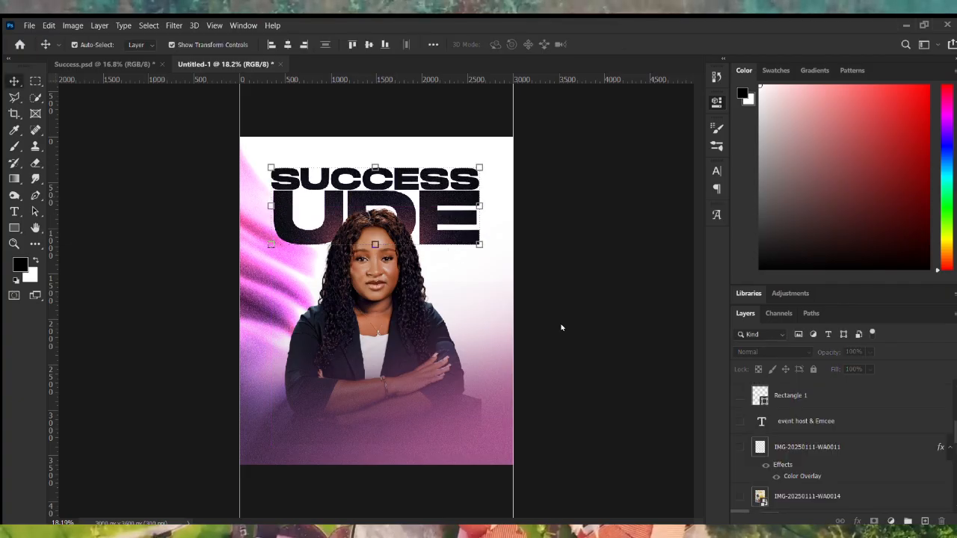
{"action": "left_click", "coordinate": [385, 278]}
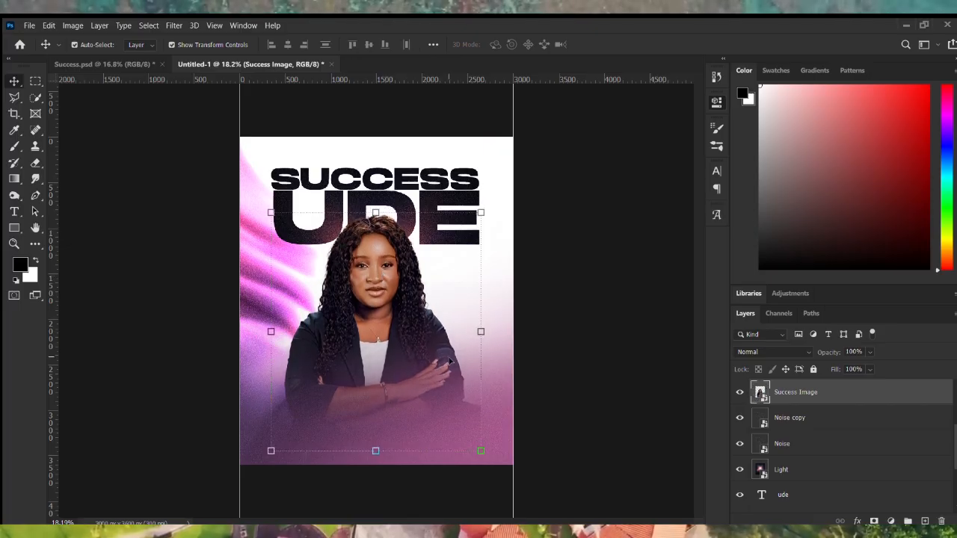
{"action": "left_click", "coordinate": [501, 363]}
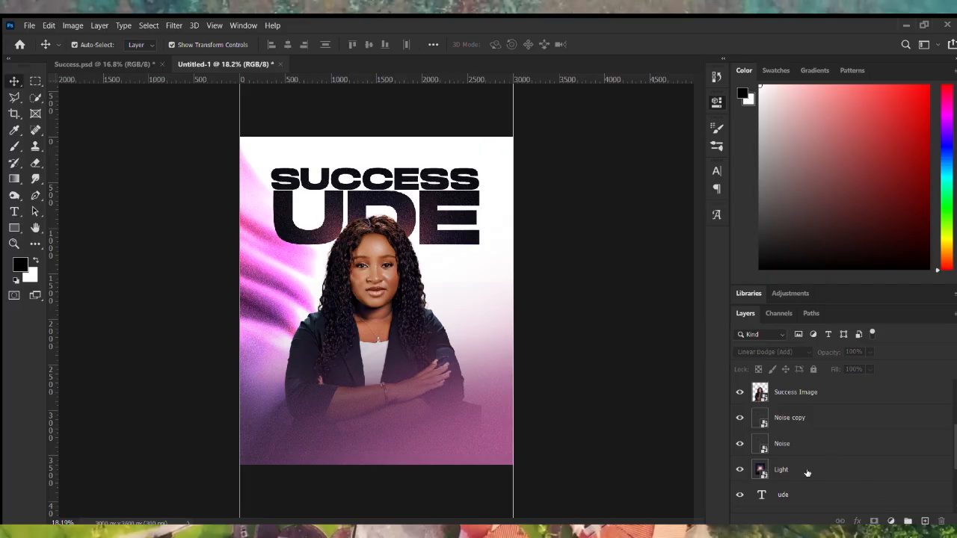
{"action": "left_click", "coordinate": [808, 471]}
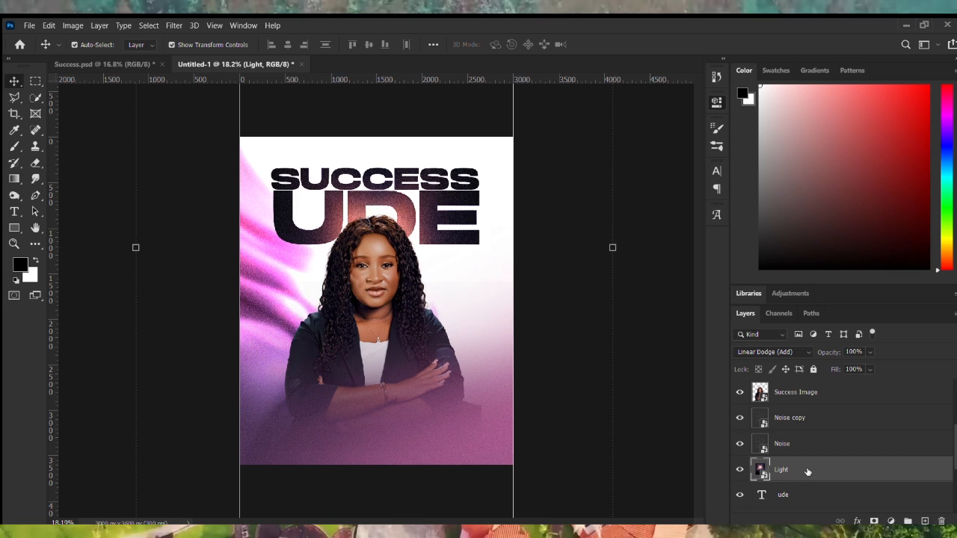
{"action": "left_click", "coordinate": [534, 338]}
{"action": "key", "text": "ctrl+minus"}
{"action": "key", "text": "ctrl+minus"}
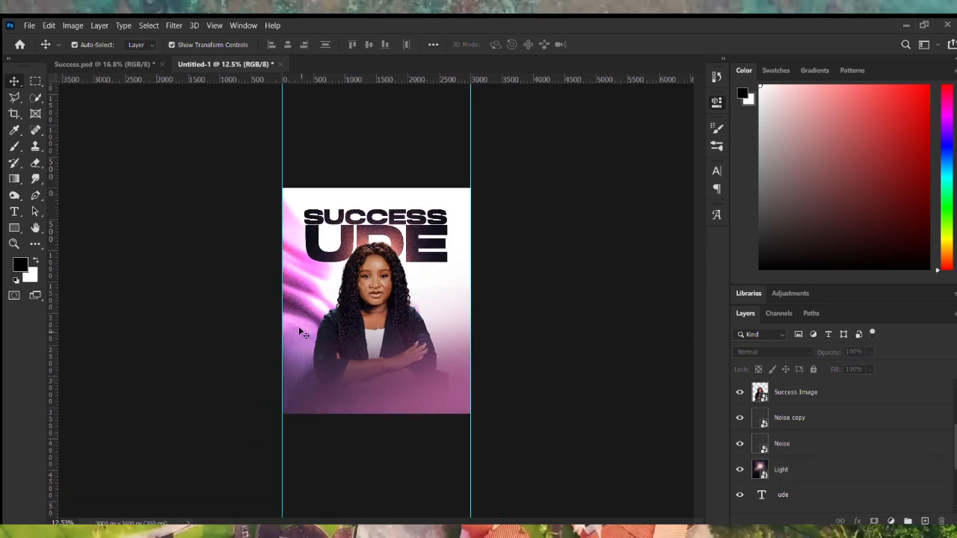
{"action": "left_click", "coordinate": [403, 249]}
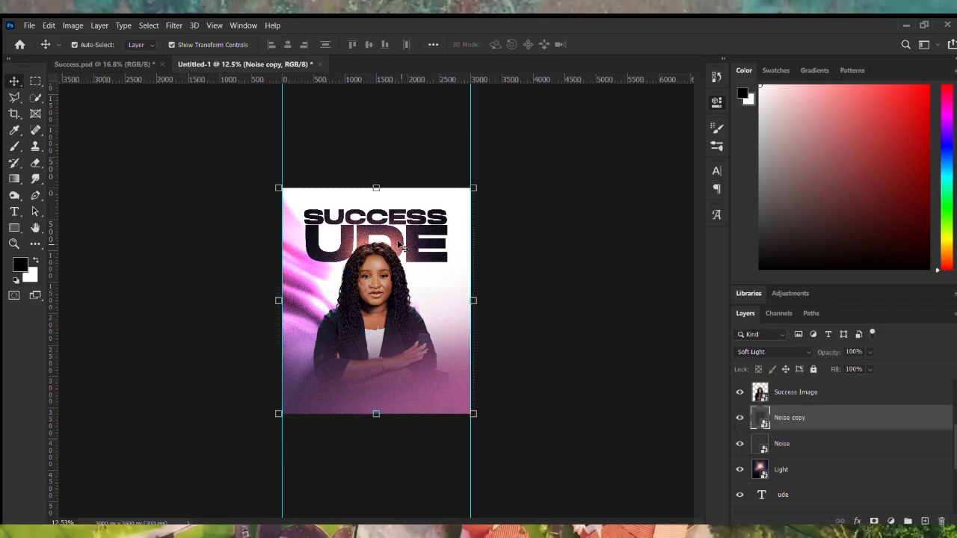
{"action": "left_click", "coordinate": [552, 448]}
{"action": "scroll", "coordinate": [299, 272], "scroll_direction": "up", "scroll_amount": 2}
{"action": "scroll", "coordinate": [450, 345], "scroll_direction": "up", "scroll_amount": 1}
{"action": "scroll", "coordinate": [344, 365], "scroll_direction": "up", "scroll_amount": 1}
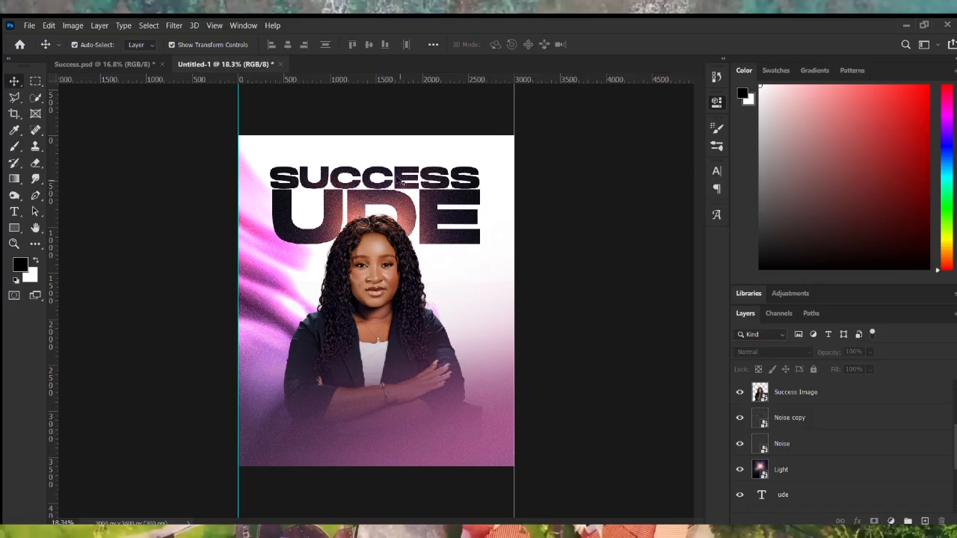
{"action": "left_click", "coordinate": [423, 180]}
{"action": "scroll", "coordinate": [840, 452], "scroll_direction": "down", "scroll_amount": 2}
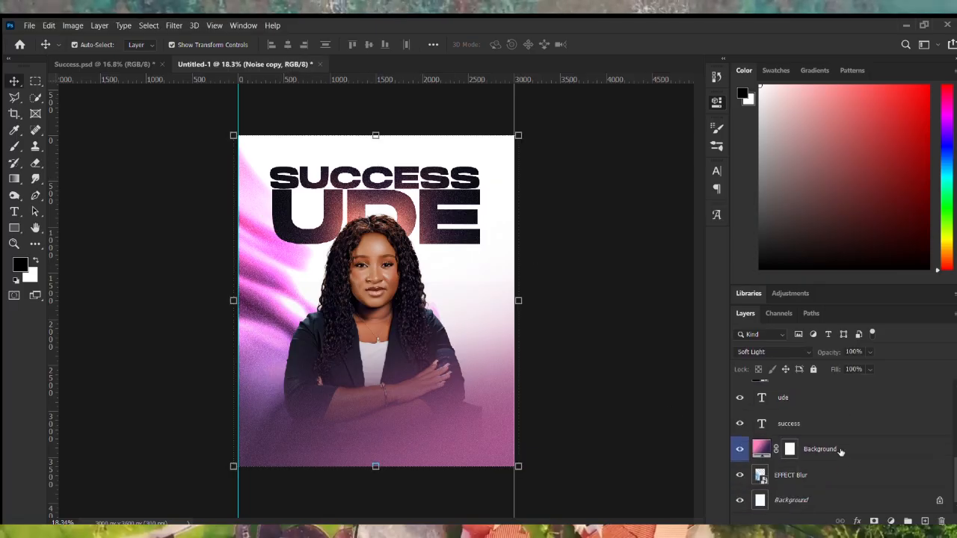
{"action": "left_click", "coordinate": [843, 429]}
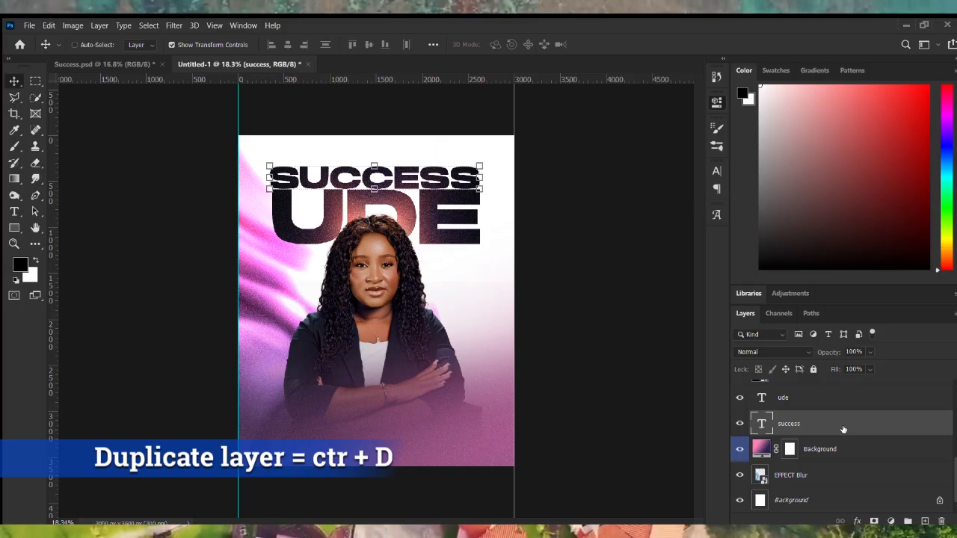
Duplicate the SUCCESS text layer and raise the copy above the photo and noise layers.
{"action": "key", "text": "ctrl+j"}
{"action": "key", "text": "ctrl+bracketright"}
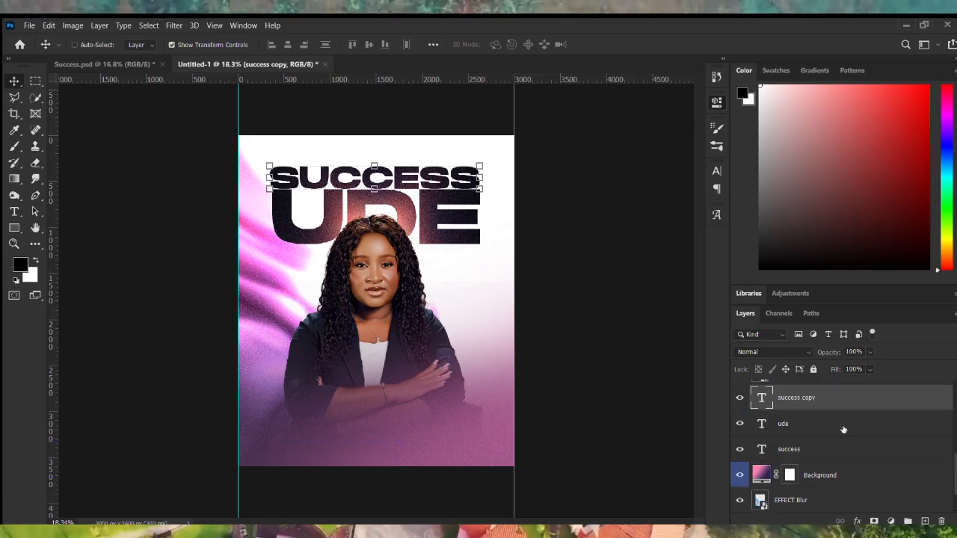
{"action": "key", "text": "ctrl+bracketright"}
{"action": "key", "text": "ctrl+bracketright"}
{"action": "key", "text": "ctrl+bracketright"}
{"action": "key", "text": "ctrl+bracketright"}
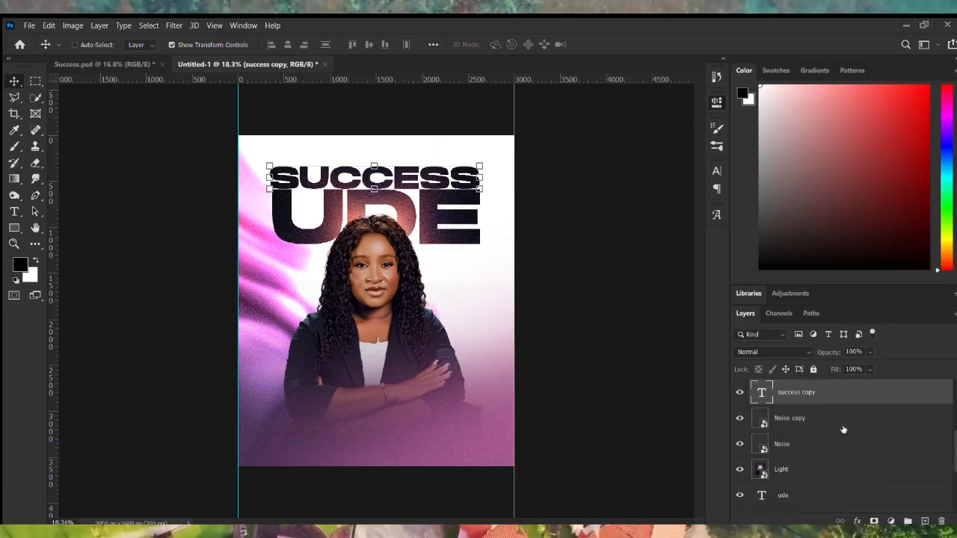
{"action": "key", "text": "ctrl+bracketright"}
{"action": "key", "text": "ctrl+bracketright"}
{"action": "key", "text": "ctrl+bracketright"}
{"action": "key", "text": "ctrl+bracketright"}
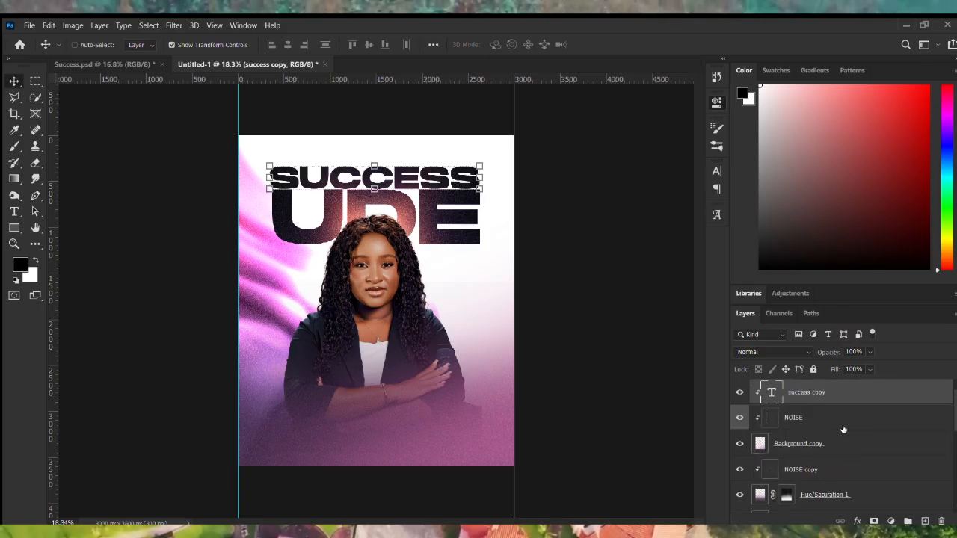
{"action": "key", "text": "ctrl+plus"}
Put the SUCCESS copy at the very top of the stack and move it near the flyer's bottom.
{"action": "left_click_drag", "start_coordinate": [863, 393], "coordinate": [845, 458]}
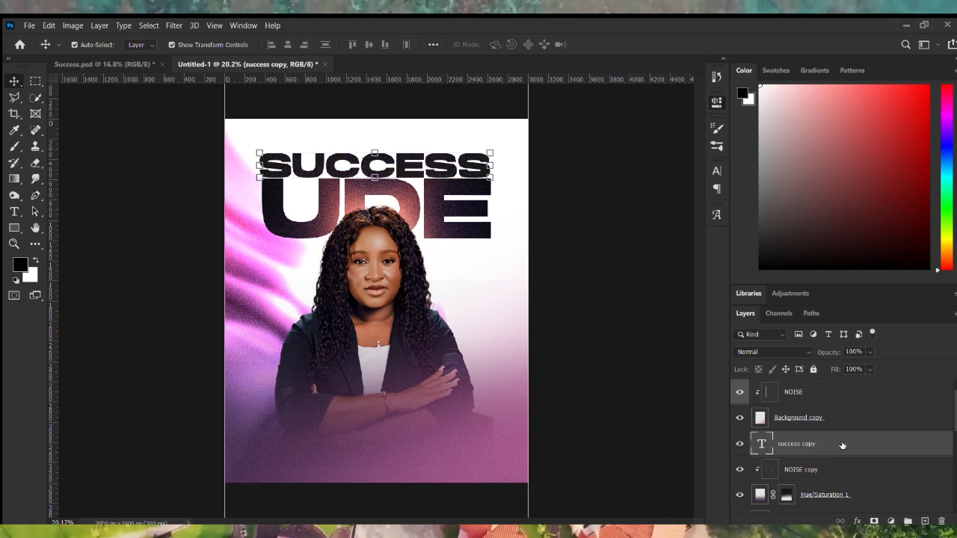
{"action": "left_click_drag", "start_coordinate": [842, 445], "coordinate": [825, 383]}
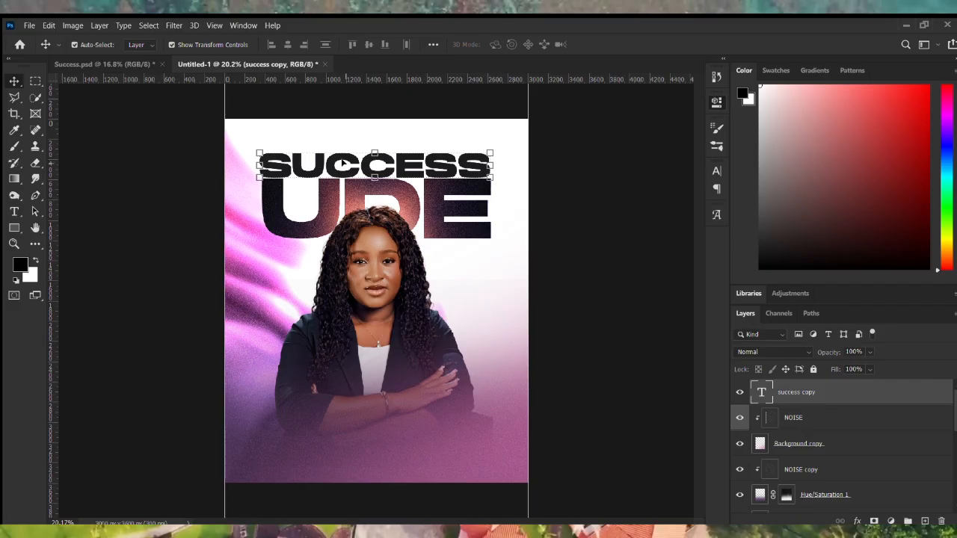
{"action": "left_click_drag", "start_coordinate": [331, 170], "coordinate": [342, 441]}
{"action": "double_click", "coordinate": [343, 441]}
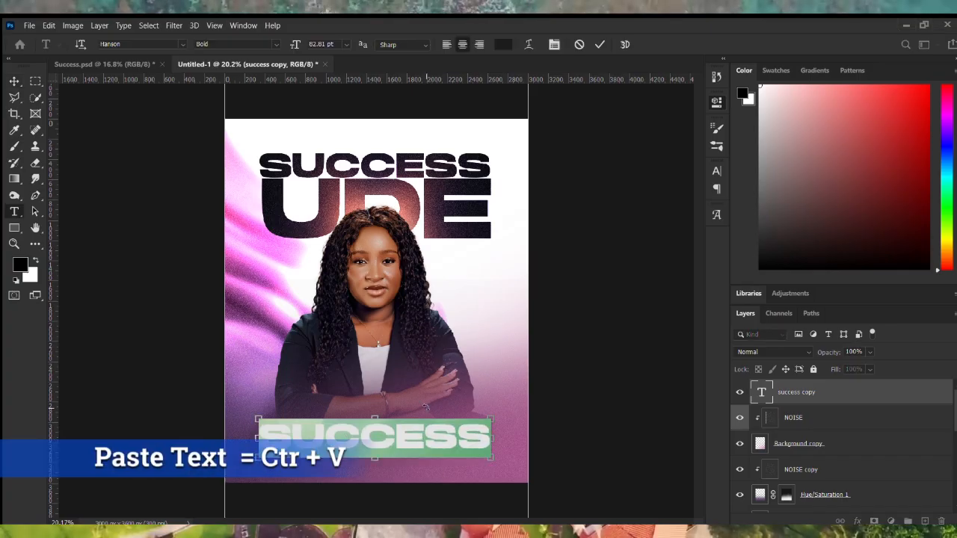
Change the copied text to EVENT HOST & EMCEE, shrink it to about 40% and colour it white.
{"action": "type", "text": "EVENT HOST & EMCEE"}
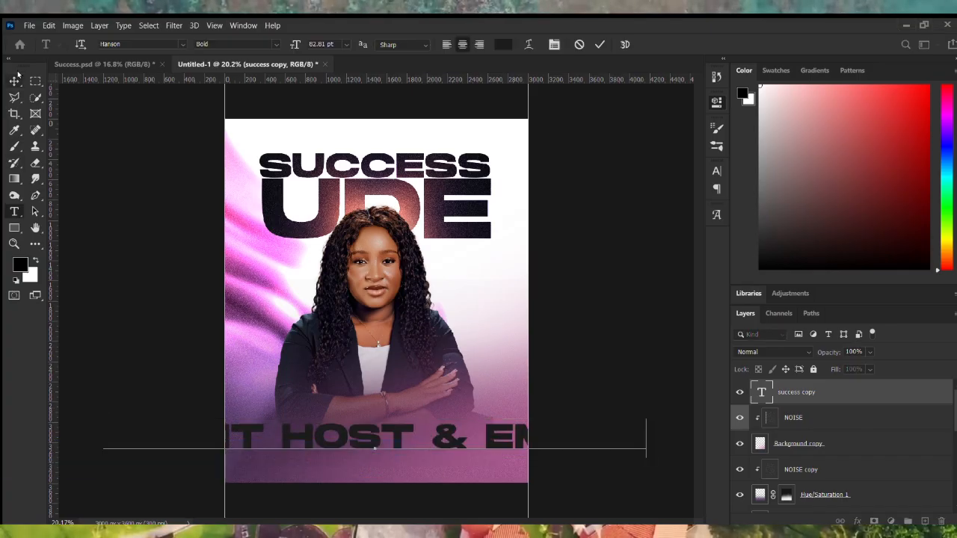
{"action": "left_click", "coordinate": [16, 80]}
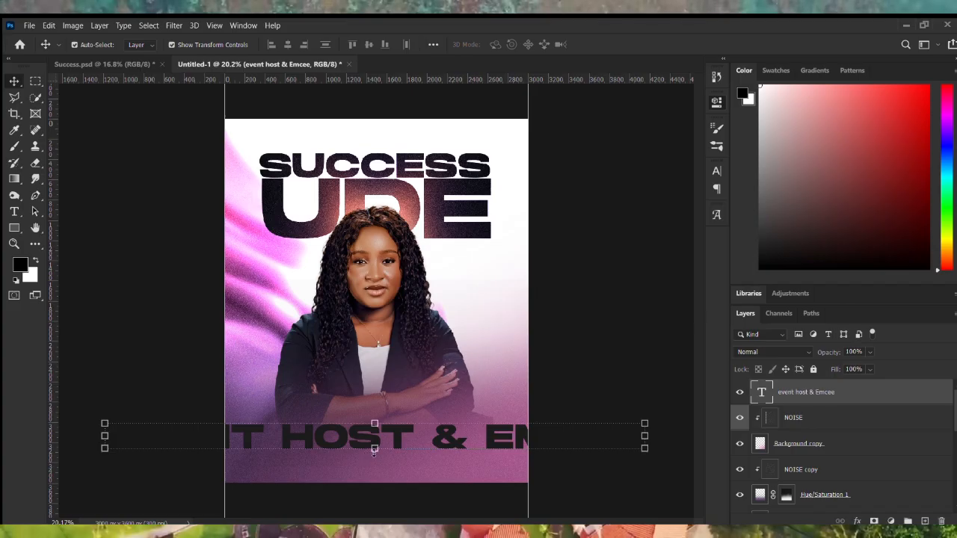
{"action": "left_click", "coordinate": [375, 449]}
{"action": "left_click_drag", "start_coordinate": [379, 462], "coordinate": [379, 444]}
{"action": "left_click_drag", "start_coordinate": [379, 441], "coordinate": [375, 432]}
{"action": "key", "text": "Return"}
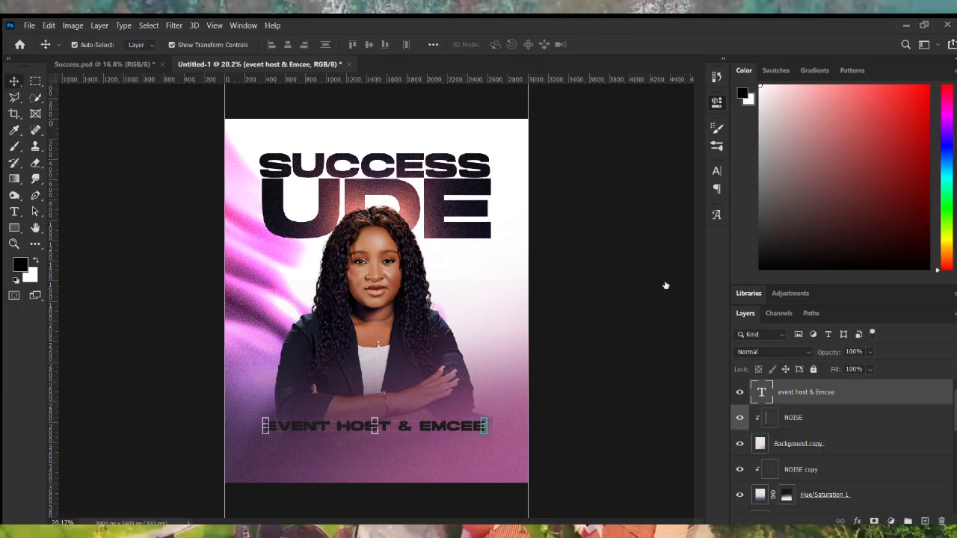
{"action": "key", "text": "i"}
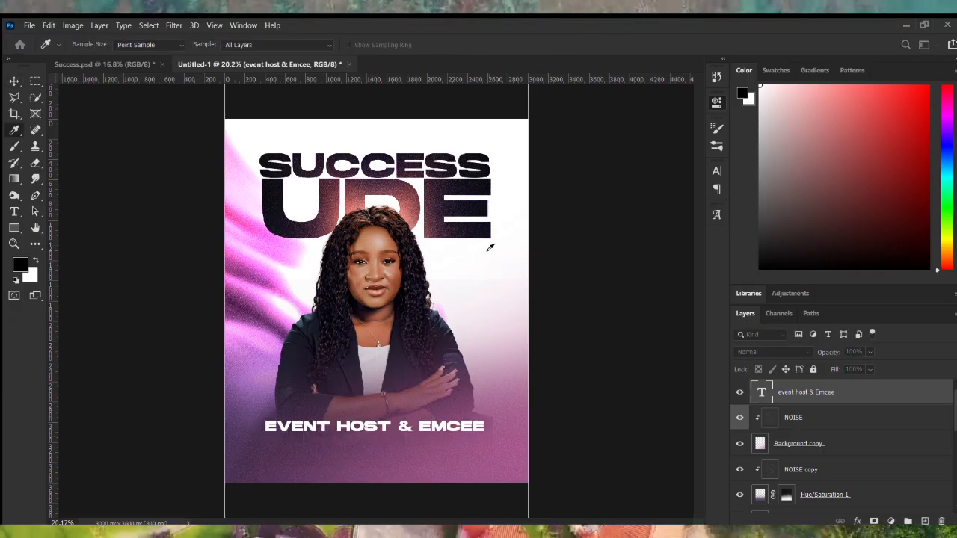
{"action": "key", "text": "v"}
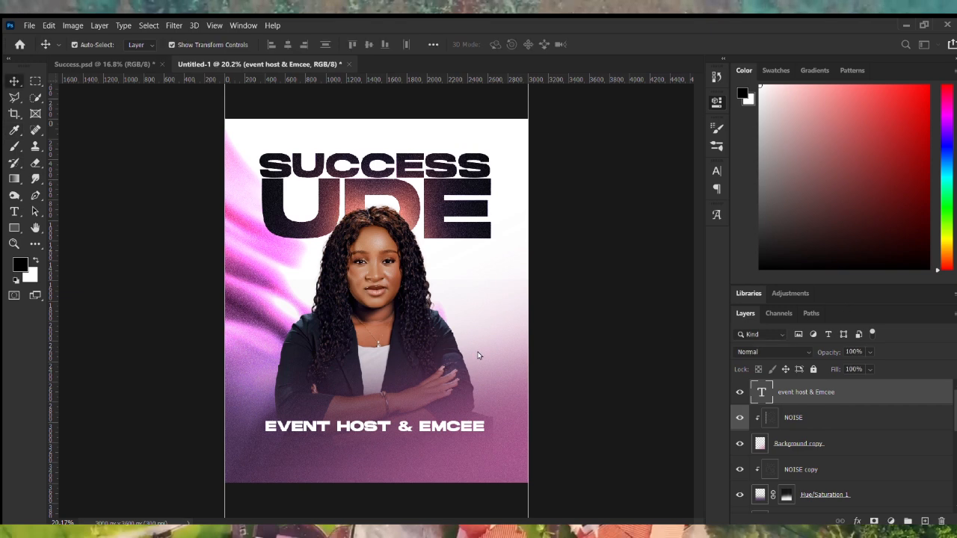
{"action": "left_click_drag", "start_coordinate": [50, 232], "coordinate": [260, 181]}
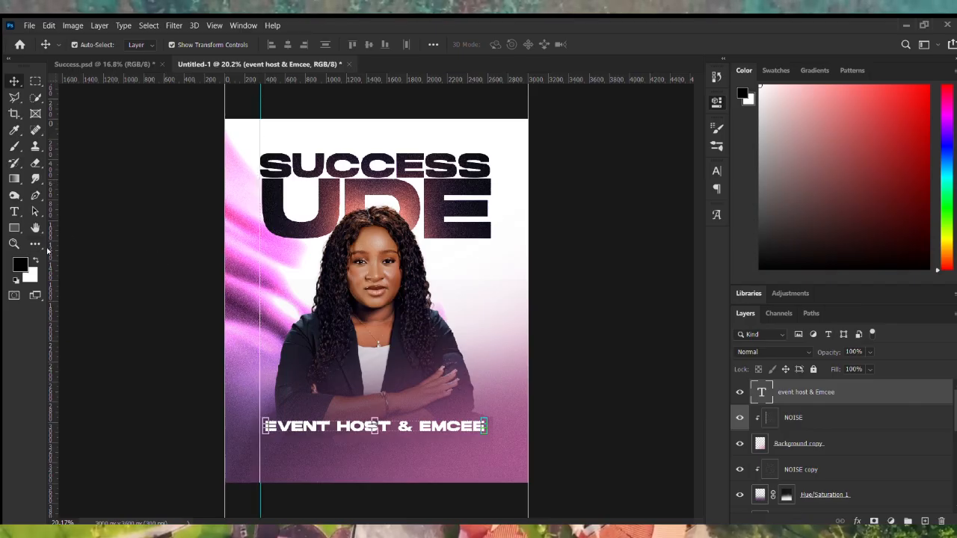
{"action": "left_click_drag", "start_coordinate": [51, 254], "coordinate": [492, 180]}
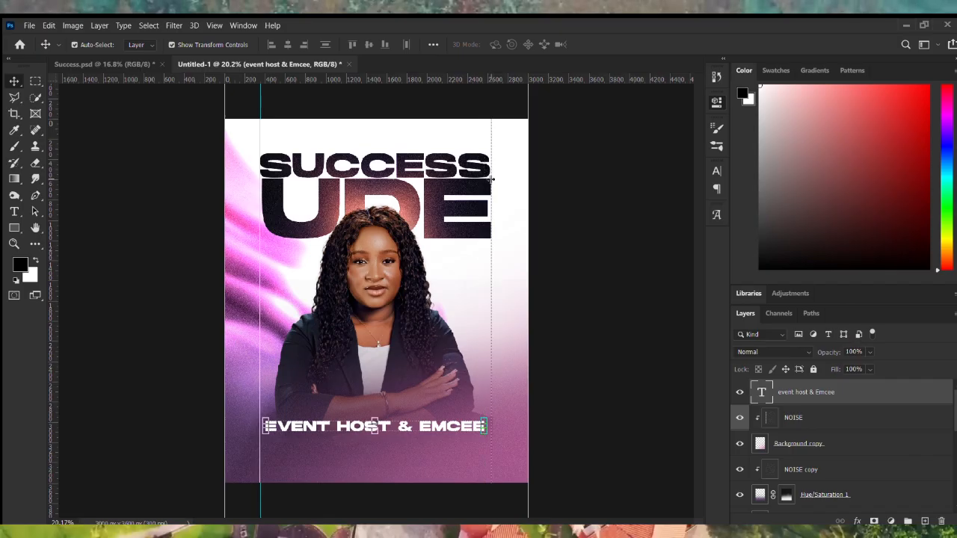
{"action": "scroll", "coordinate": [836, 423], "scroll_direction": "down", "scroll_amount": 5}
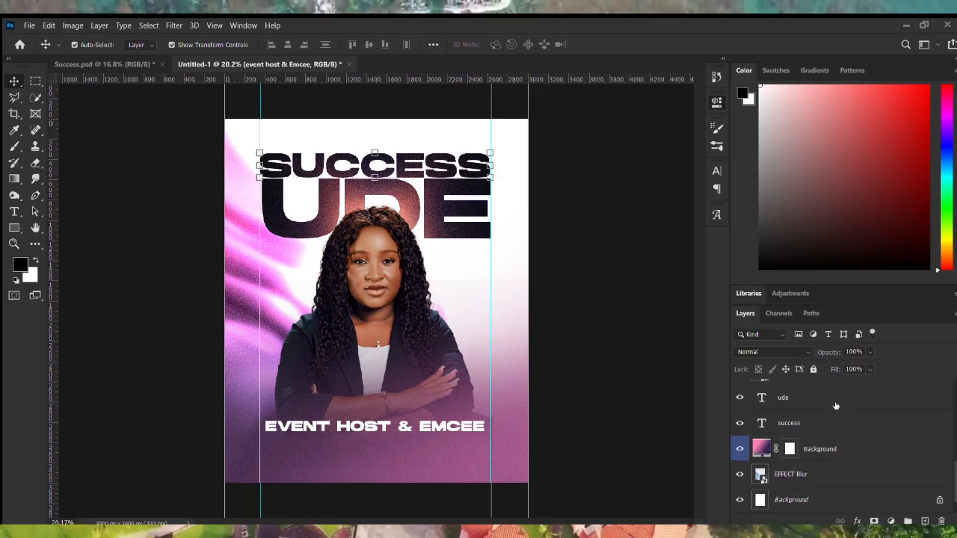
{"action": "left_click", "coordinate": [835, 423]}
{"action": "left_click", "coordinate": [835, 399], "text": "shift"}
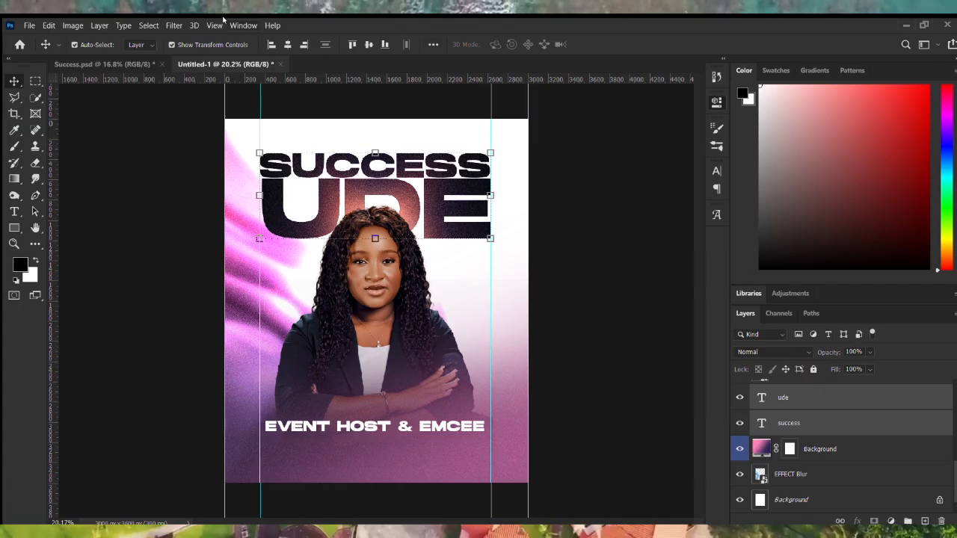
{"action": "left_click", "coordinate": [283, 39]}
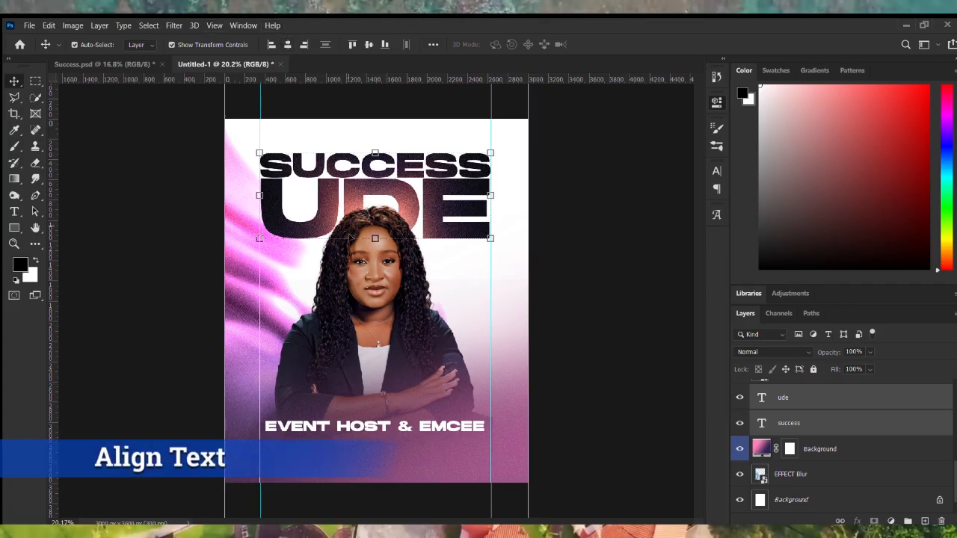
{"action": "left_click", "coordinate": [564, 390]}
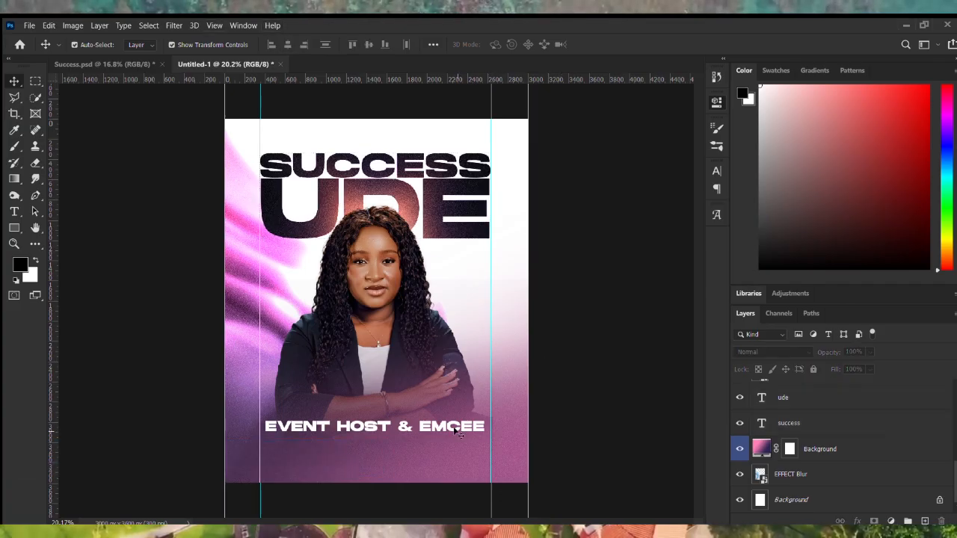
{"action": "scroll", "coordinate": [373, 437], "scroll_direction": "down", "scroll_amount": 3}
{"action": "scroll", "coordinate": [377, 444], "scroll_direction": "up", "scroll_amount": 3}
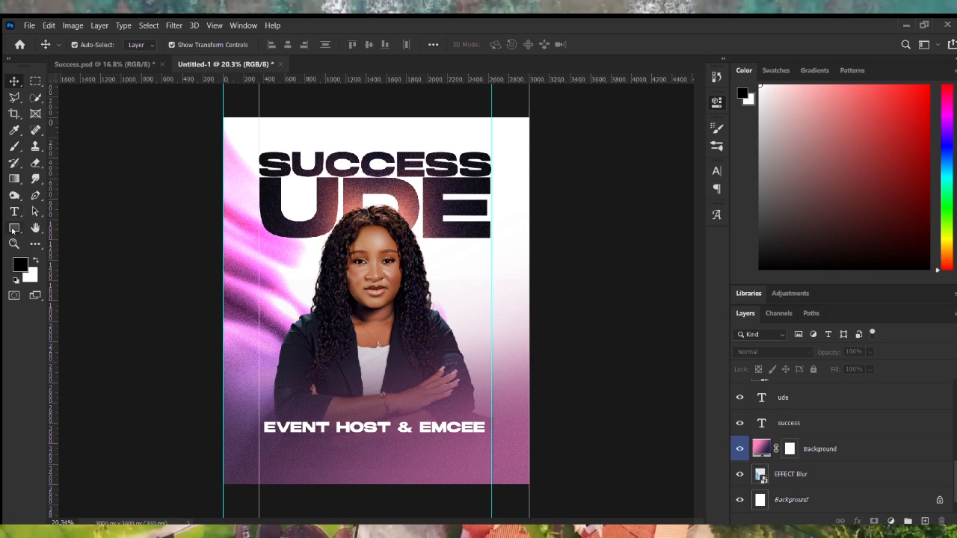
{"action": "left_click", "coordinate": [13, 228]}
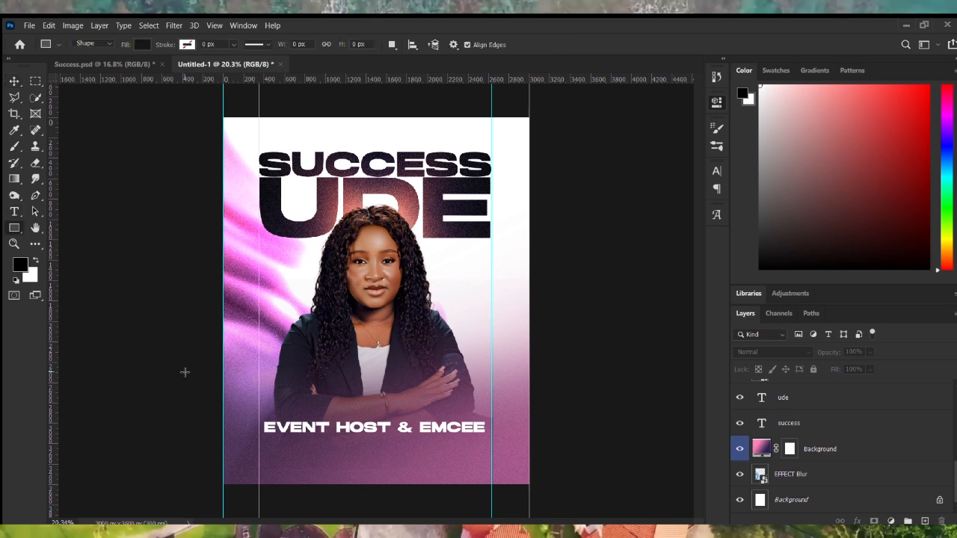
Draw a white bar across the flyer's bottom and paste in the BOOK NOW, social handle and phone layers.
{"action": "left_click_drag", "start_coordinate": [191, 462], "coordinate": [586, 504]}
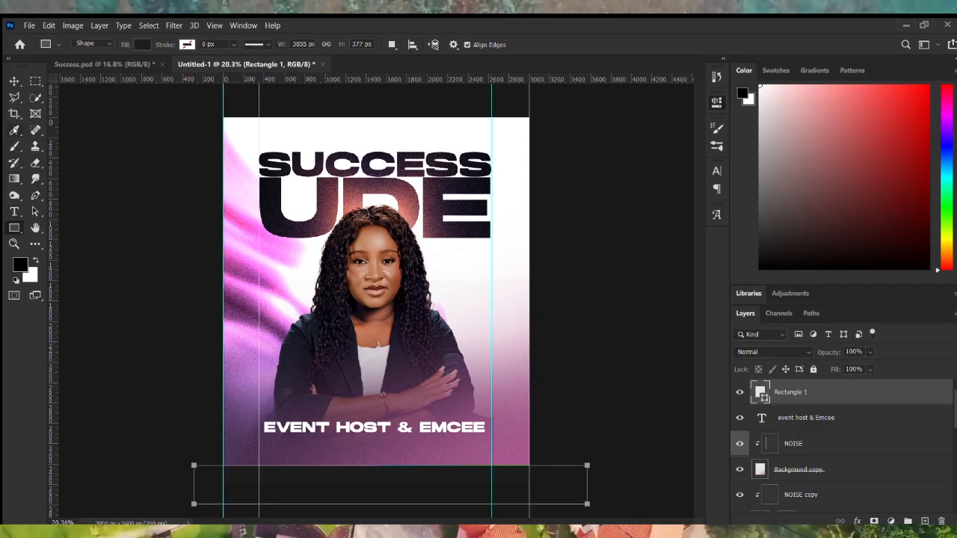
{"action": "left_click", "coordinate": [14, 81]}
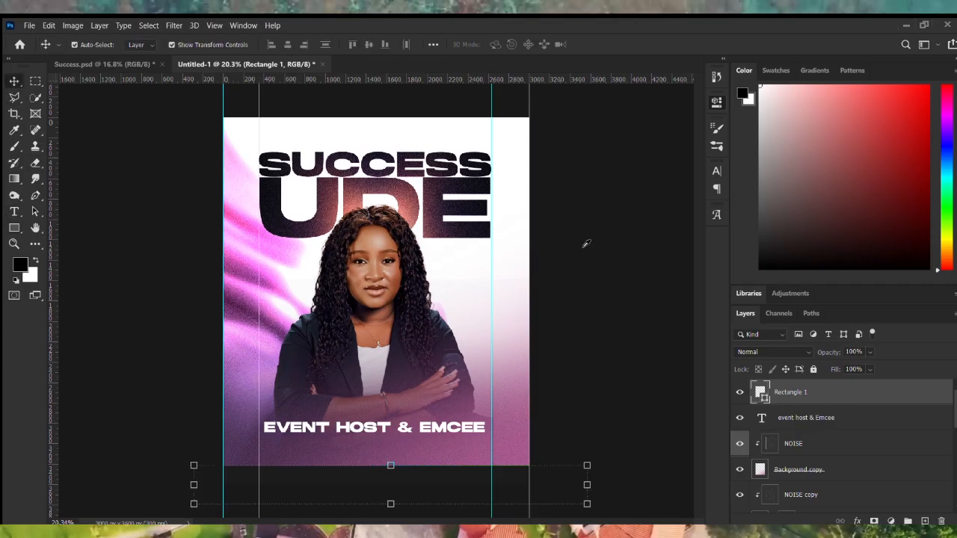
{"action": "key", "text": "ctrl+BackSpace"}
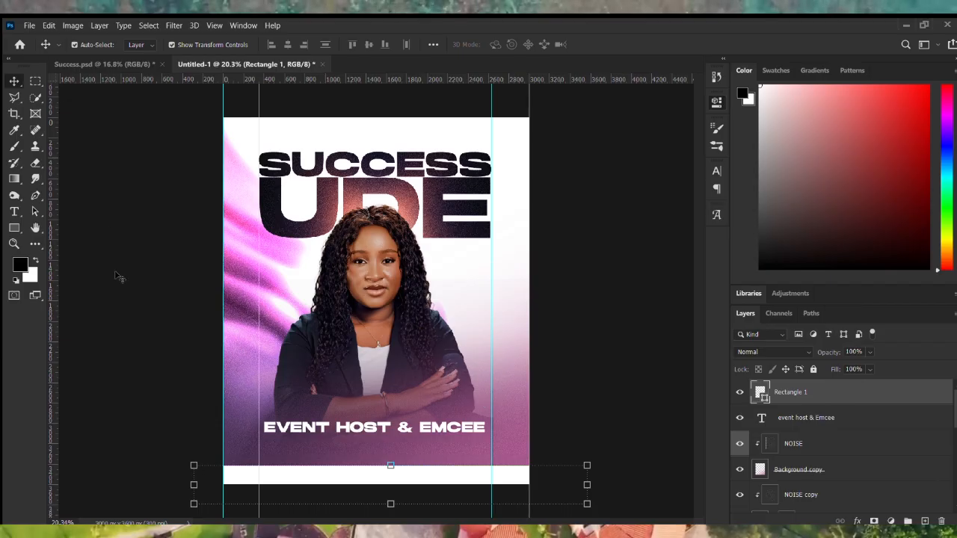
{"action": "key", "text": "ctrl+v"}
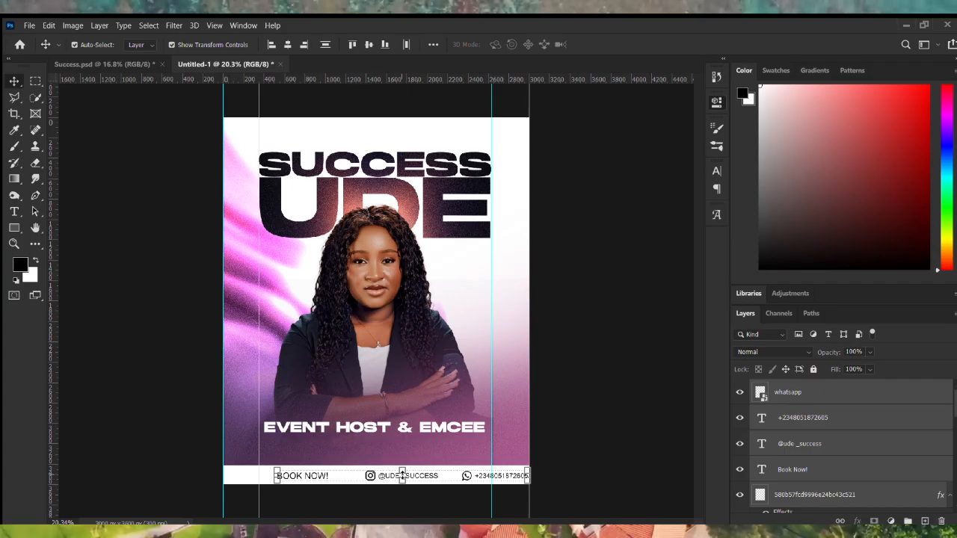
Move the contact layers onto the white bar, group them as Group 1, and centre them horizontally.
{"action": "mouse_move", "coordinate": [404, 474]}
{"action": "left_mouse_down"}
{"action": "mouse_move", "coordinate": [415, 474]}
{"action": "mouse_move", "coordinate": [381, 469]}
{"action": "mouse_move", "coordinate": [392, 473]}
{"action": "left_mouse_up"}
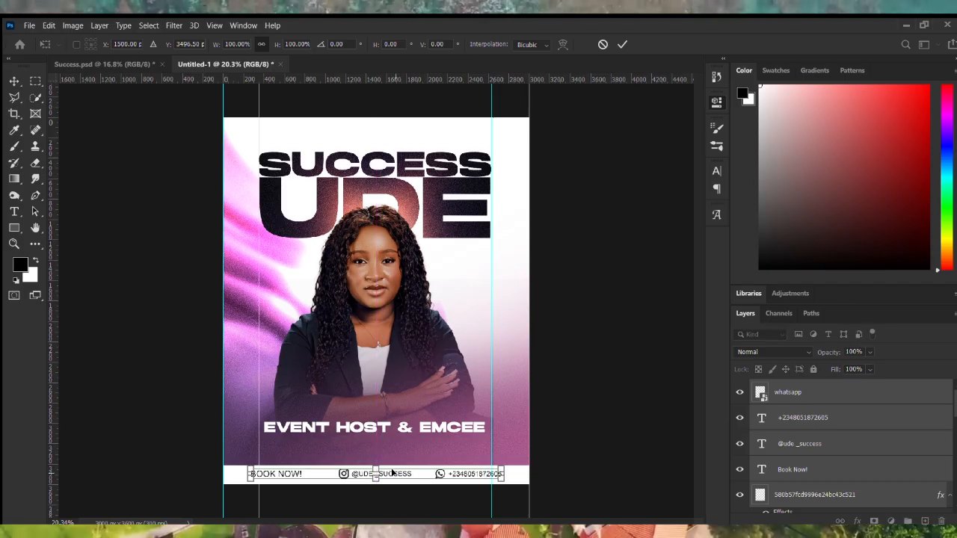
{"action": "key", "text": "Return"}
{"action": "key", "text": "ctrl+g"}
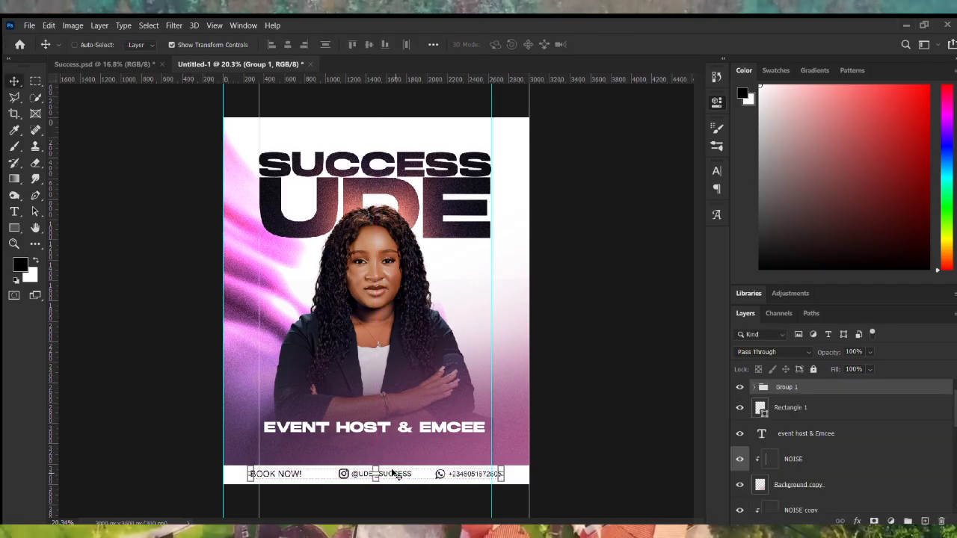
{"action": "key", "text": "ctrl+a"}
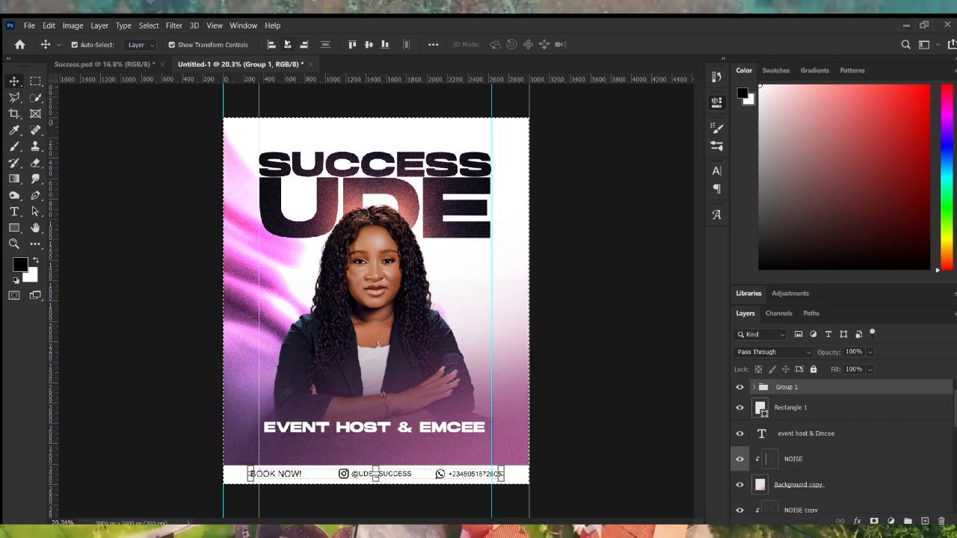
{"action": "key", "text": "ctrl+d"}
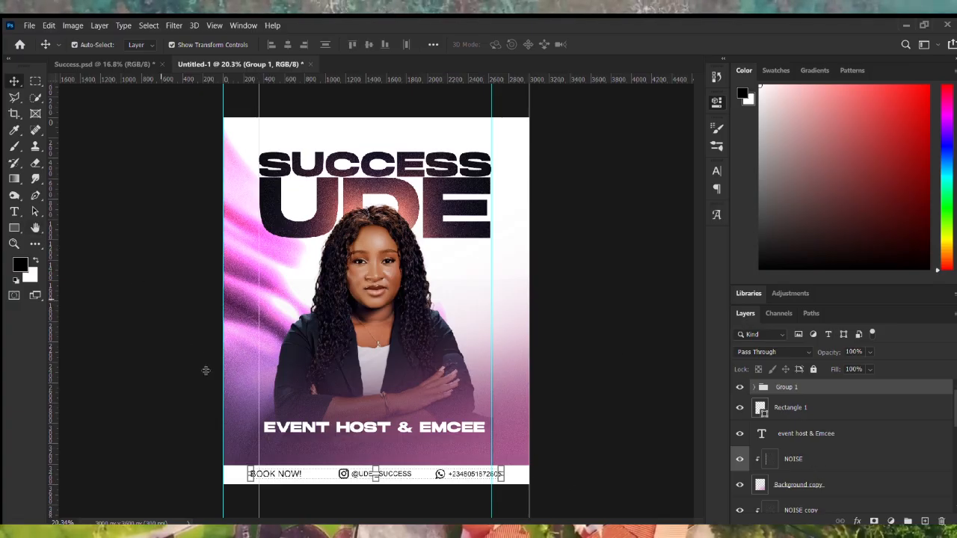
Zoom in on the contact bar and add a vertical guide at the phone number's right end.
{"action": "key", "text": "ctrl+plus"}
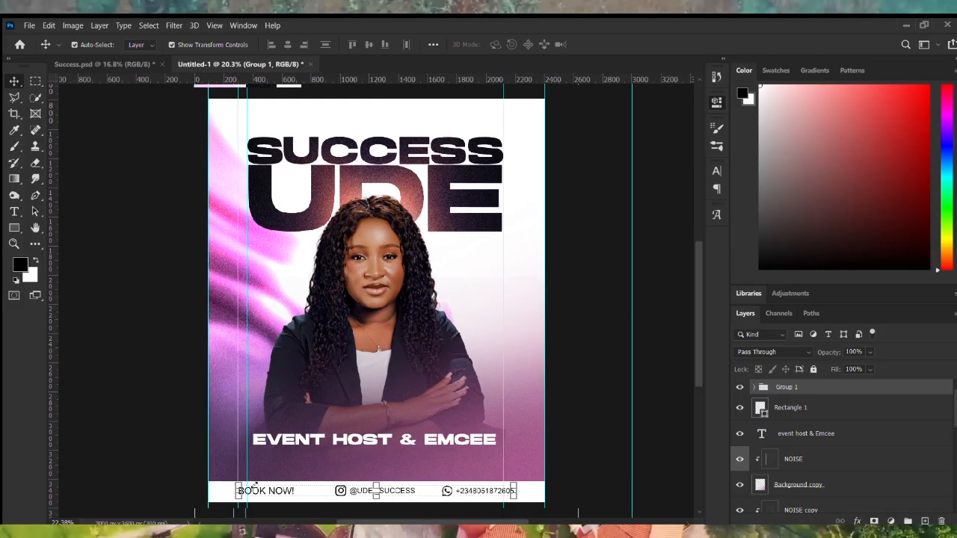
{"action": "scroll", "coordinate": [255, 485], "scroll_direction": "up", "scroll_amount": 6}
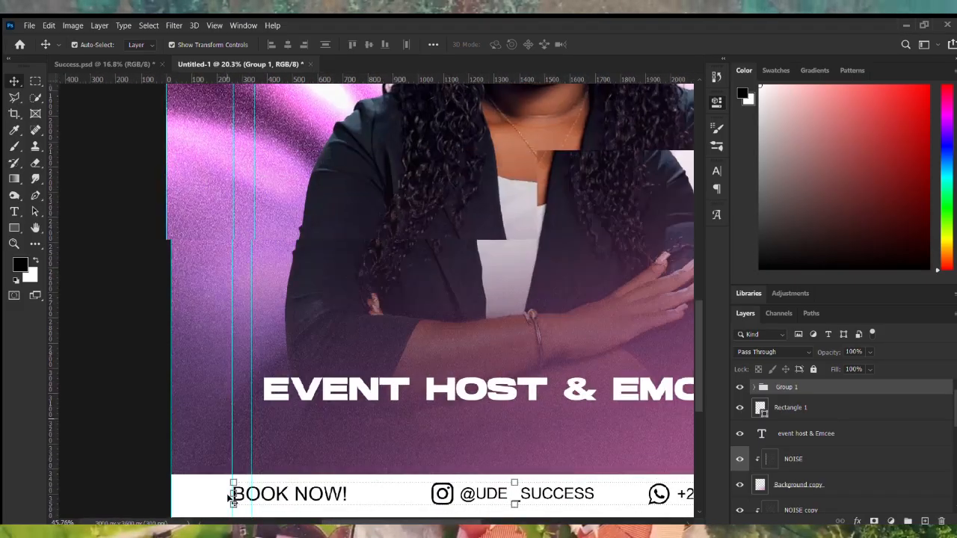
{"action": "scroll", "coordinate": [231, 498], "scroll_direction": "up", "scroll_amount": 8}
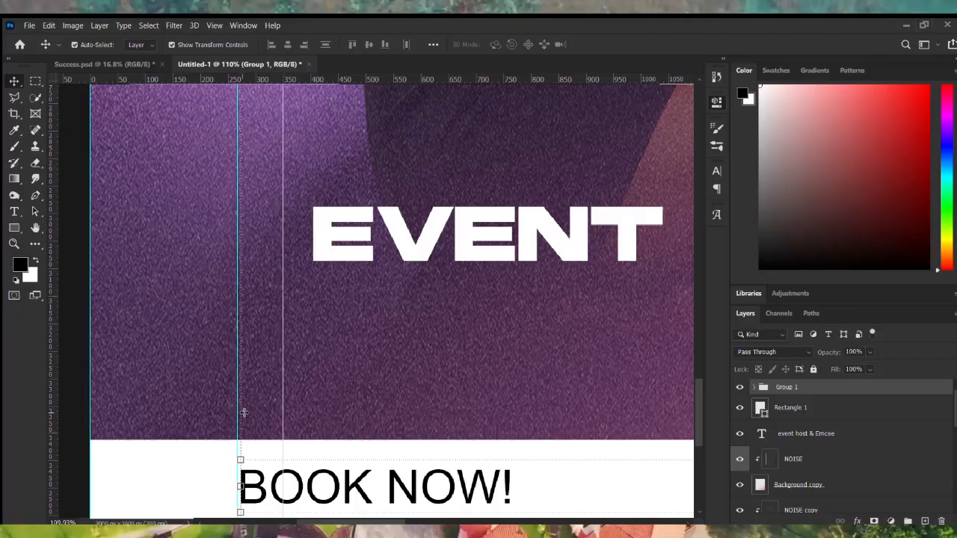
{"action": "scroll", "coordinate": [240, 407], "scroll_direction": "down", "scroll_amount": 20}
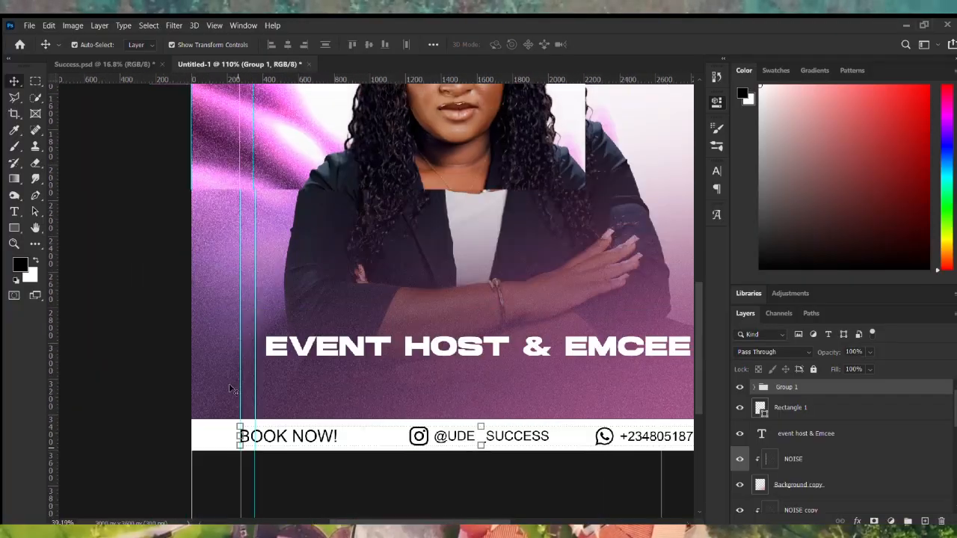
{"action": "scroll", "coordinate": [516, 485], "scroll_direction": "up", "scroll_amount": 8}
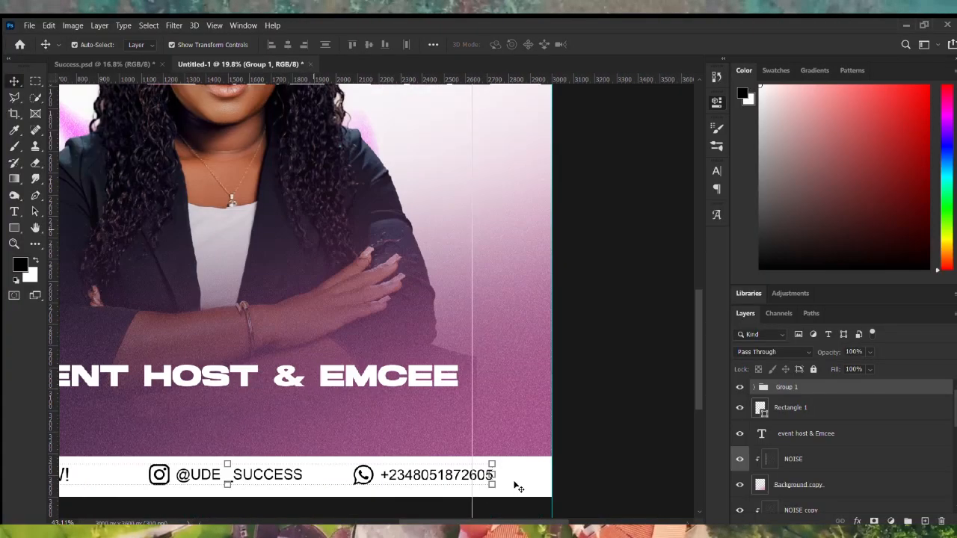
{"action": "scroll", "coordinate": [514, 486], "scroll_direction": "up", "scroll_amount": 5}
{"action": "left_click_drag", "start_coordinate": [50, 327], "coordinate": [466, 464]}
{"action": "scroll", "coordinate": [468, 462], "scroll_direction": "down", "scroll_amount": 6}
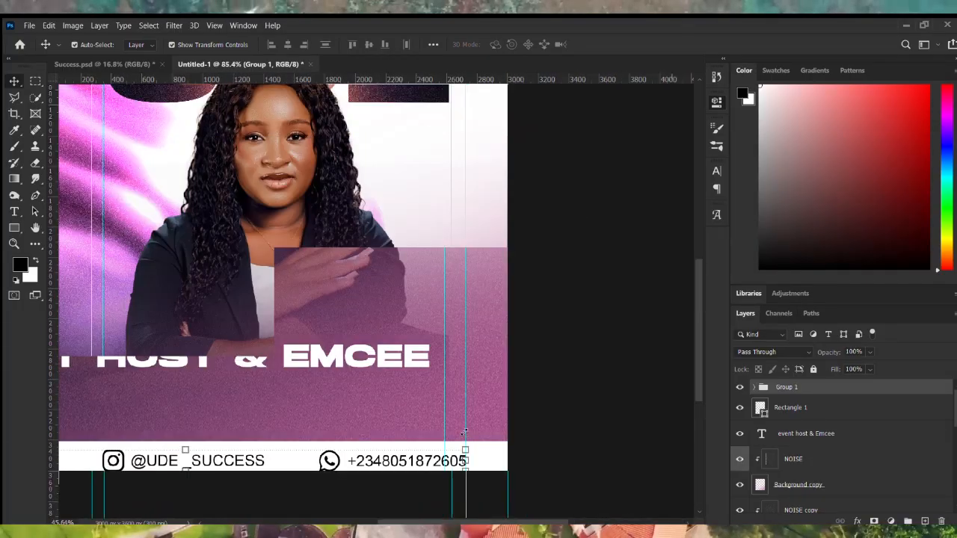
{"action": "left_click", "coordinate": [500, 411]}
{"action": "scroll", "coordinate": [360, 235], "scroll_direction": "up", "scroll_amount": 2}
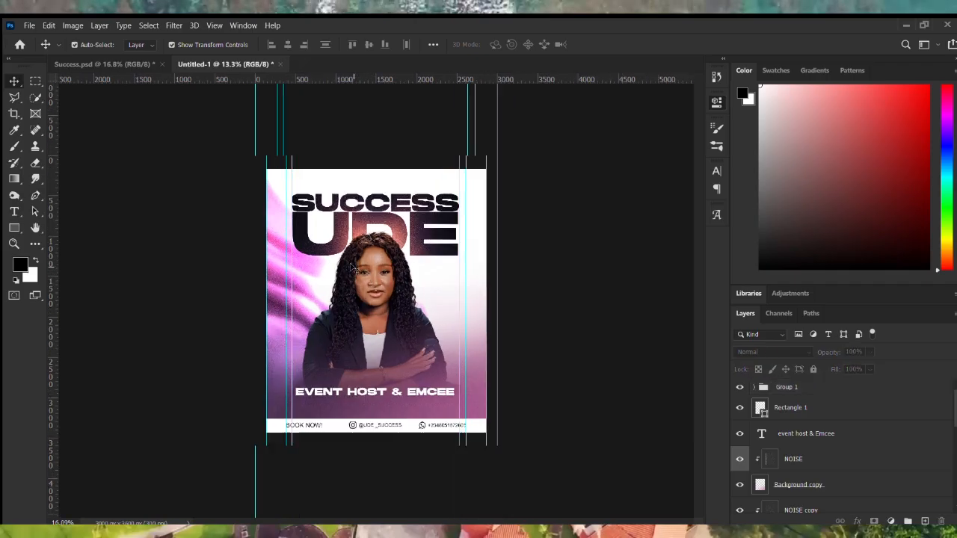
{"action": "scroll", "coordinate": [837, 477], "scroll_direction": "down", "scroll_amount": 5}
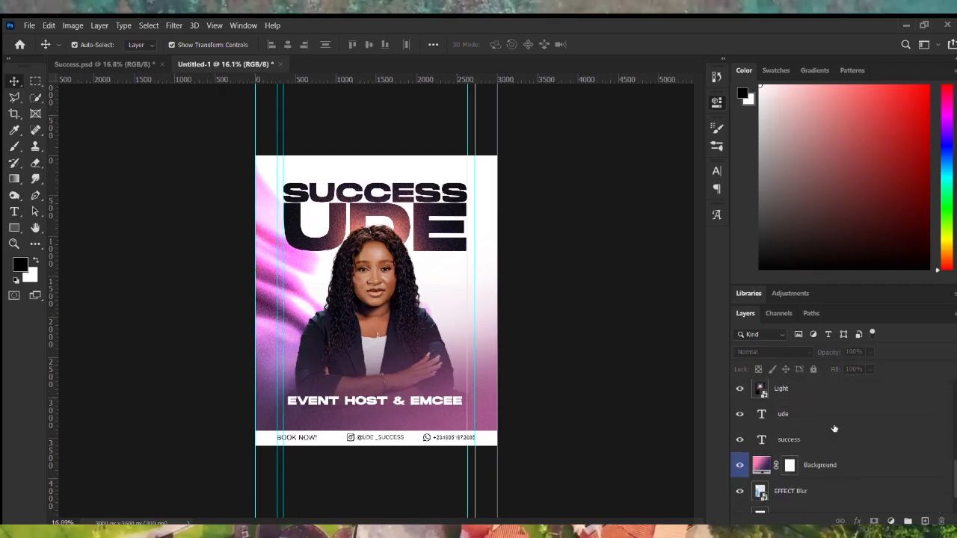
{"action": "left_click", "coordinate": [829, 440]}
{"action": "left_click", "coordinate": [830, 414], "text": "shift"}
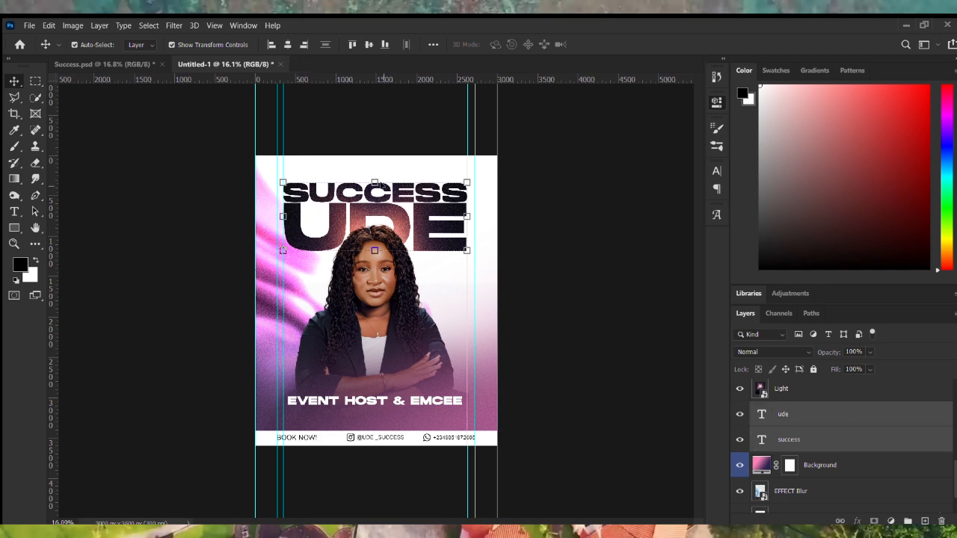
{"action": "left_click_drag", "start_coordinate": [381, 178], "coordinate": [377, 178]}
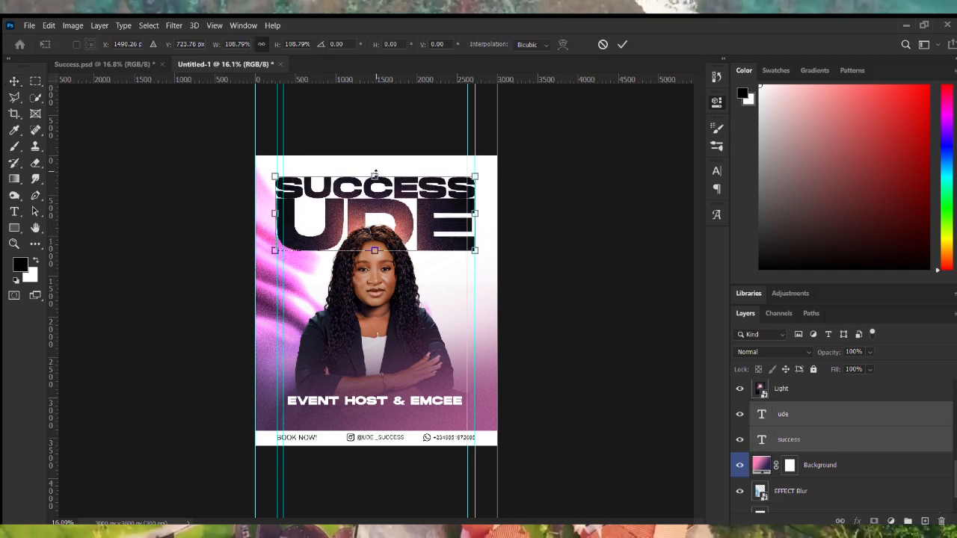
{"action": "scroll", "coordinate": [299, 181], "scroll_direction": "up", "scroll_amount": 3}
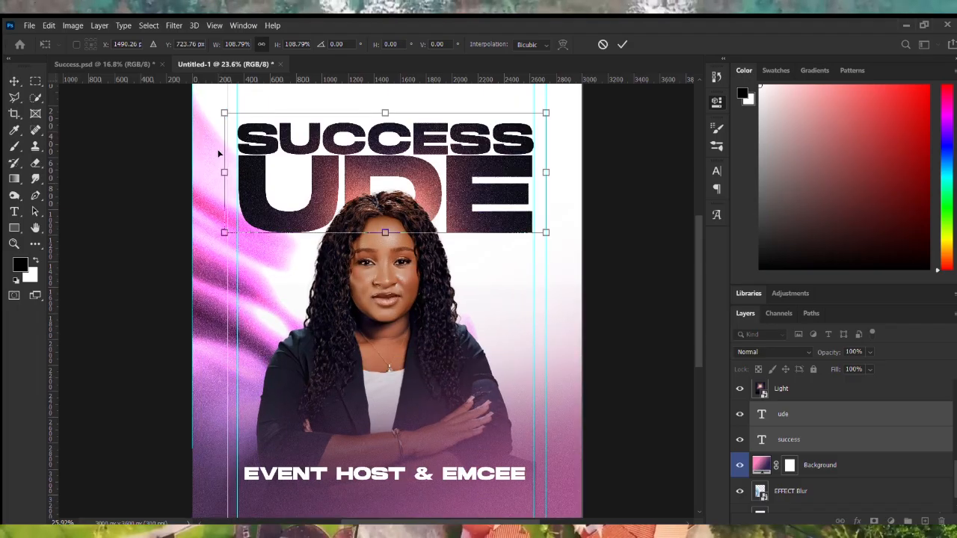
{"action": "scroll", "coordinate": [219, 153], "scroll_direction": "up", "scroll_amount": 2}
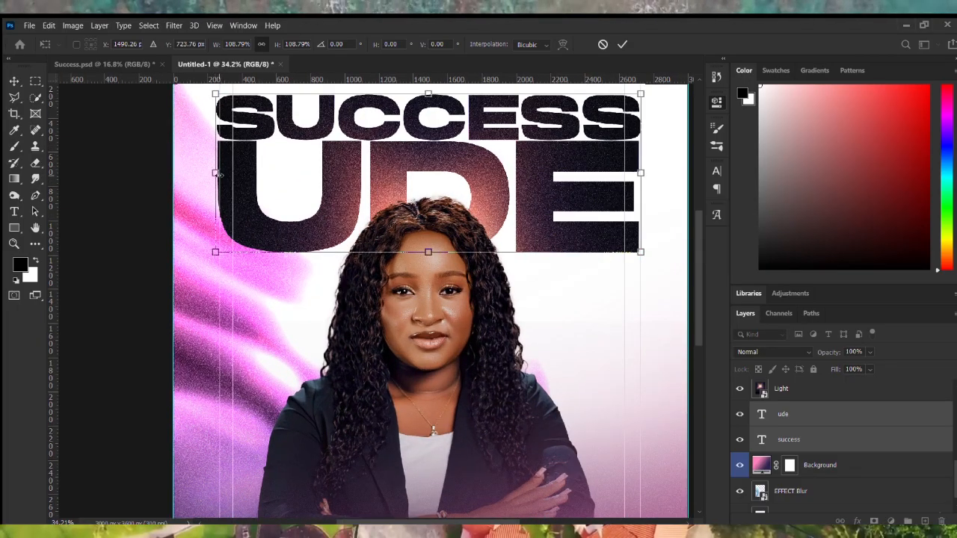
{"action": "left_click_drag", "start_coordinate": [216, 172], "coordinate": [217, 174]}
{"action": "scroll", "coordinate": [217, 173], "scroll_direction": "down", "scroll_amount": 4}
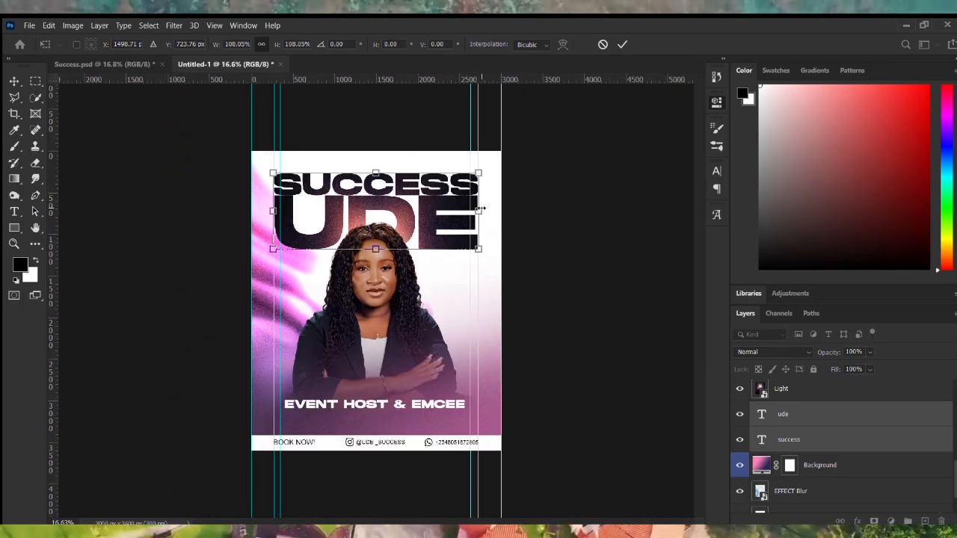
{"action": "left_click_drag", "start_coordinate": [482, 208], "coordinate": [484, 209]}
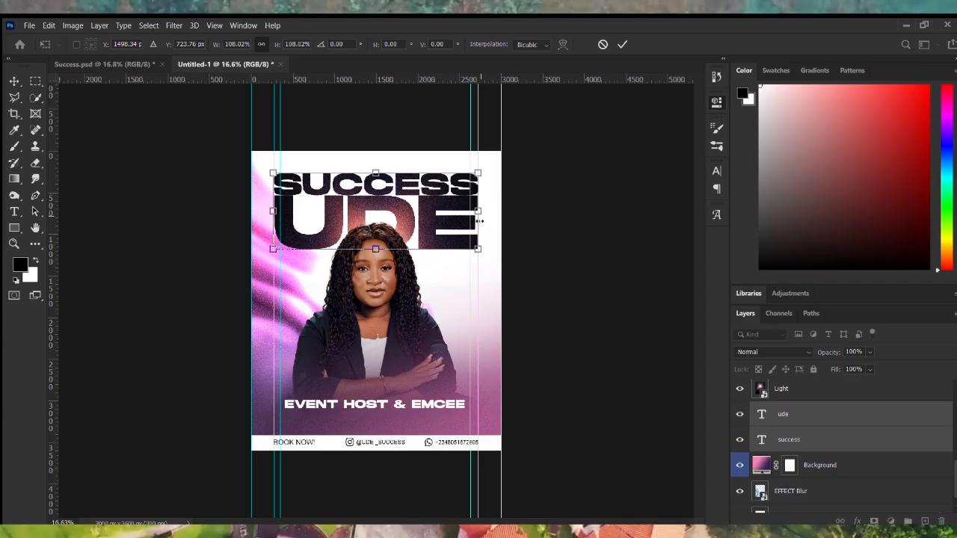
{"action": "key", "text": "Return"}
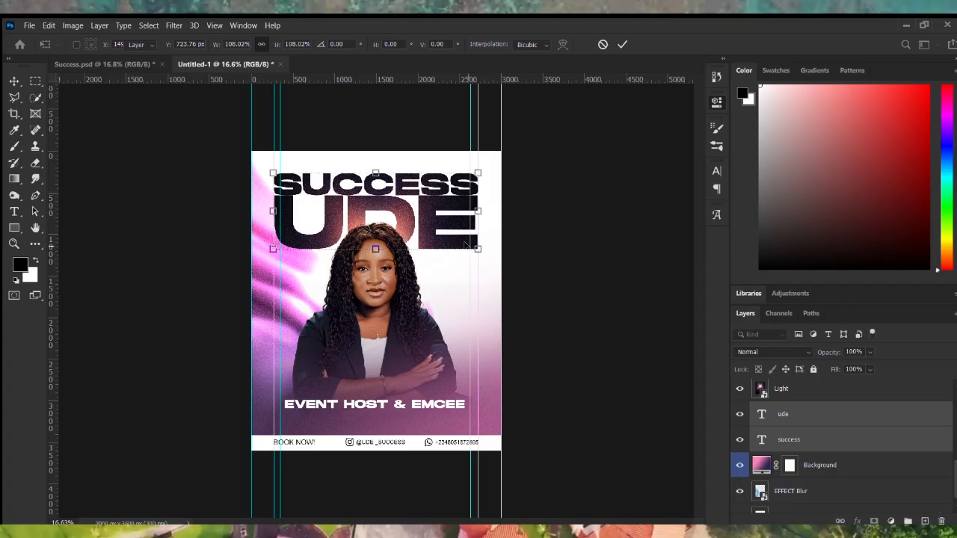
{"action": "left_click", "coordinate": [516, 325]}
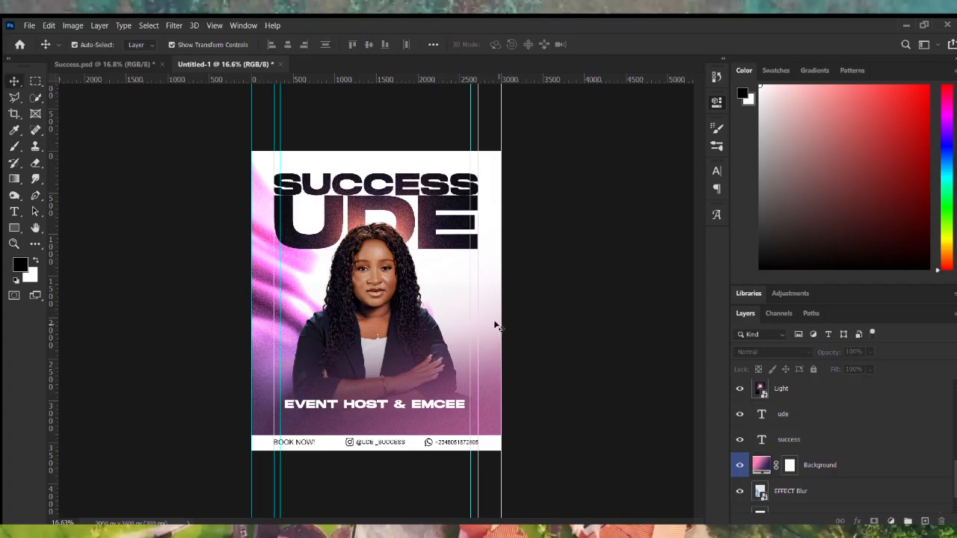
Nudge the EVENT HOST & EMCEE subtitle up twice with Shift+Up, above the contact bar.
{"action": "left_click", "coordinate": [431, 408]}
{"action": "key", "text": "shift+Up"}
{"action": "key", "text": "shift+Up"}
{"action": "key", "text": "shift+Up"}
{"action": "key", "text": "shift+Up"}
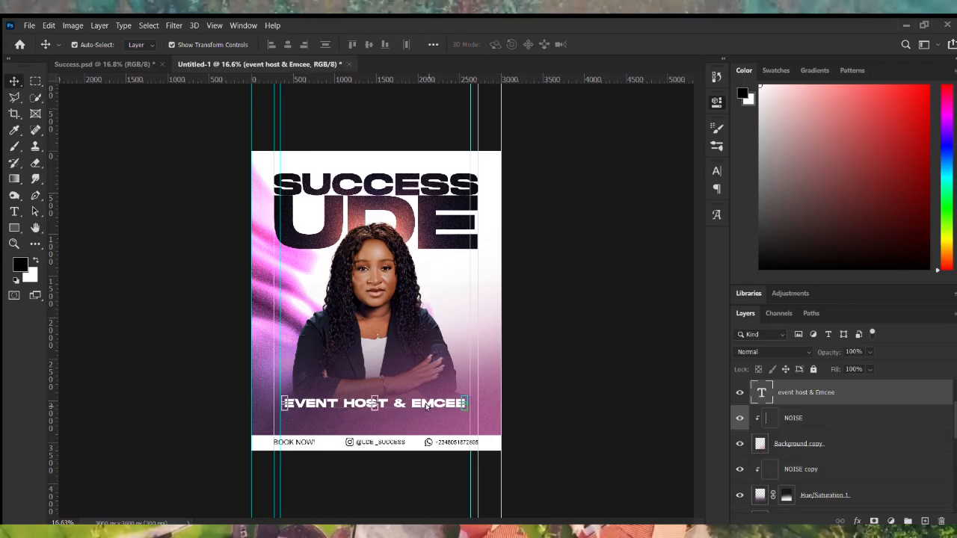
{"action": "key", "text": "shift+Up"}
{"action": "key", "text": "shift+Up"}
{"action": "key", "text": "shift+Up"}
{"action": "key", "text": "shift+Up"}
{"action": "key", "text": "shift+Up"}
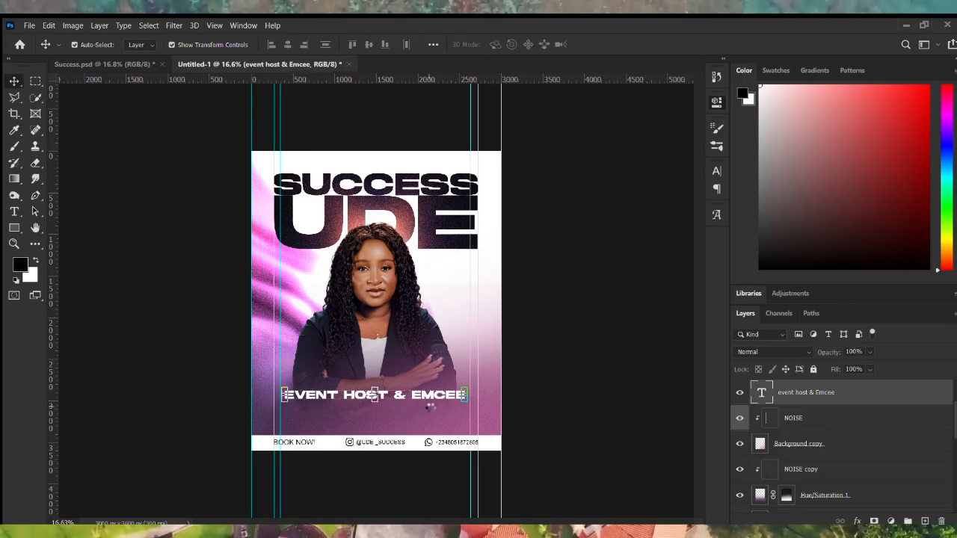
{"action": "left_click", "coordinate": [523, 467]}
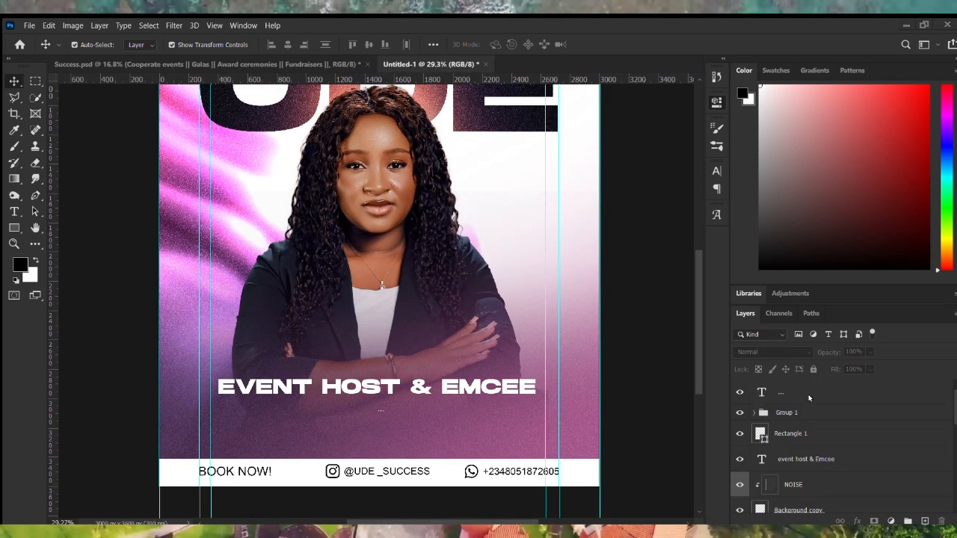
Replace the placeholder text with the services list: Cooperate Events, Galas, Award Ceremonies, Fundraisers and more.
{"action": "double_click", "coordinate": [762, 393]}
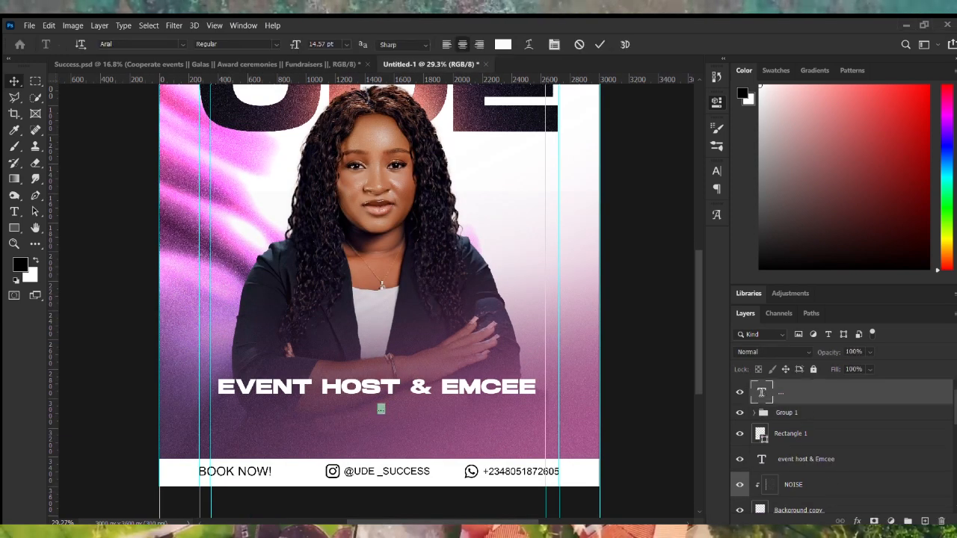
{"action": "type", "text": "COOPERATE EVENTS || GALAS || AWARD CEREMONIES || FUNDRAISERS || FESTIVAL CONCERTS || LIVE PERFORMANCE || NETWORKING EVENTS || FASHION SHOWS CULTURAL EVENTS || RED CARPET HOSTING || VOICE OVERS || BRAND INFLUENCING"}
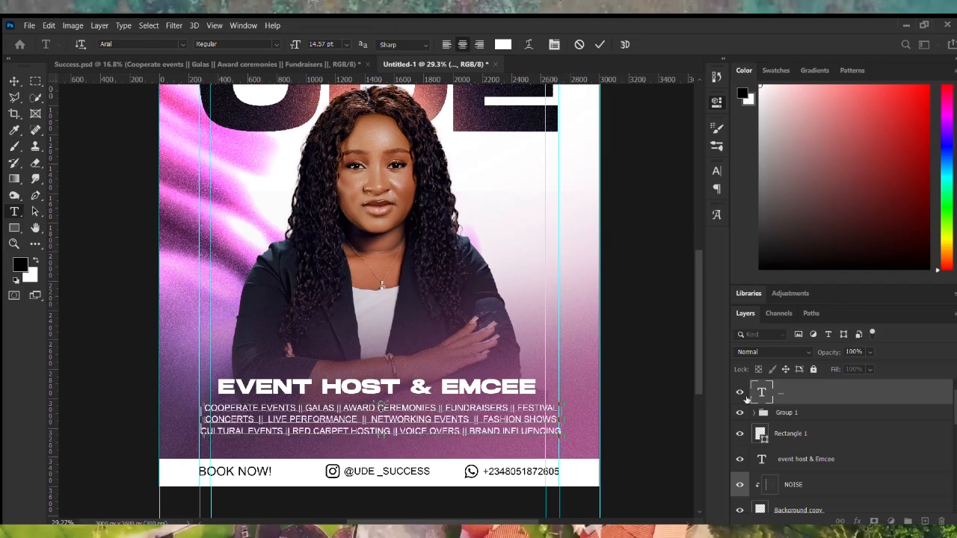
{"action": "scroll", "coordinate": [529, 476], "scroll_direction": "up", "scroll_amount": 1}
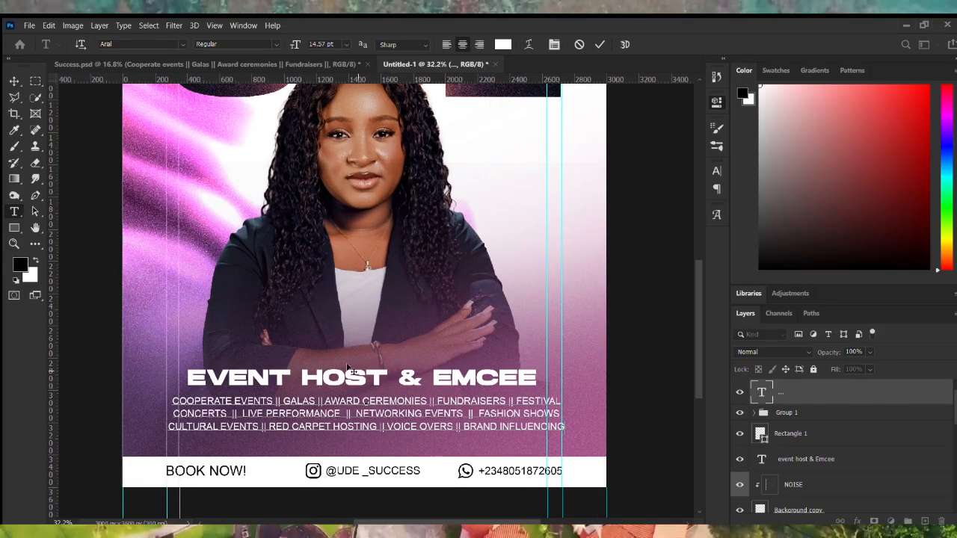
{"action": "left_click", "coordinate": [14, 80]}
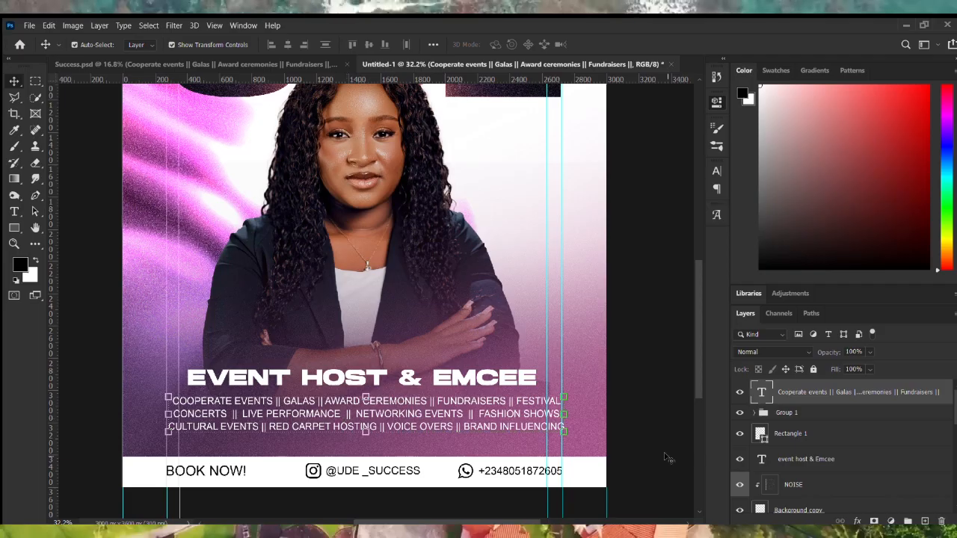
{"action": "scroll", "coordinate": [588, 467], "scroll_direction": "down", "scroll_amount": 1}
{"action": "scroll", "coordinate": [588, 467], "scroll_direction": "down", "scroll_amount": 1}
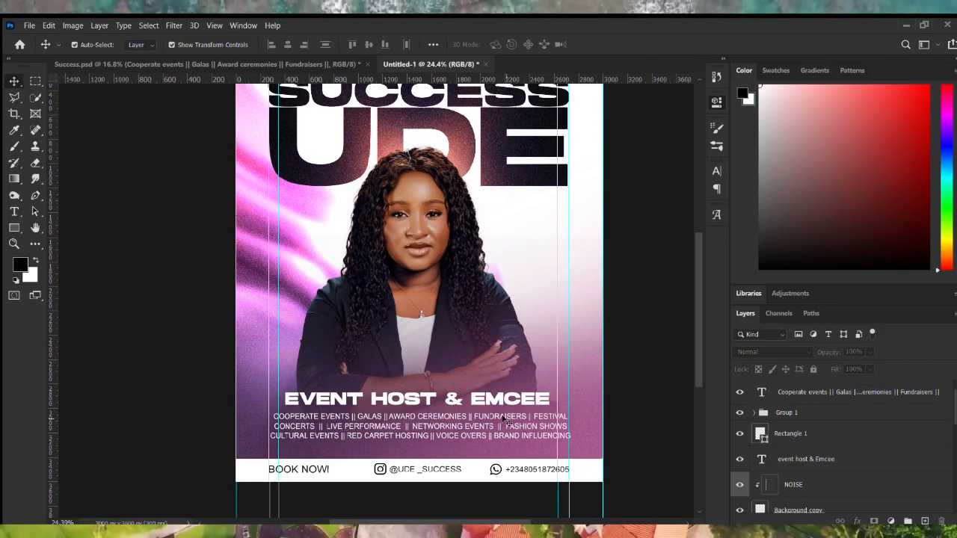
{"action": "scroll", "coordinate": [509, 421], "scroll_direction": "down", "scroll_amount": 1}
{"action": "scroll", "coordinate": [484, 369], "scroll_direction": "up", "scroll_amount": 1}
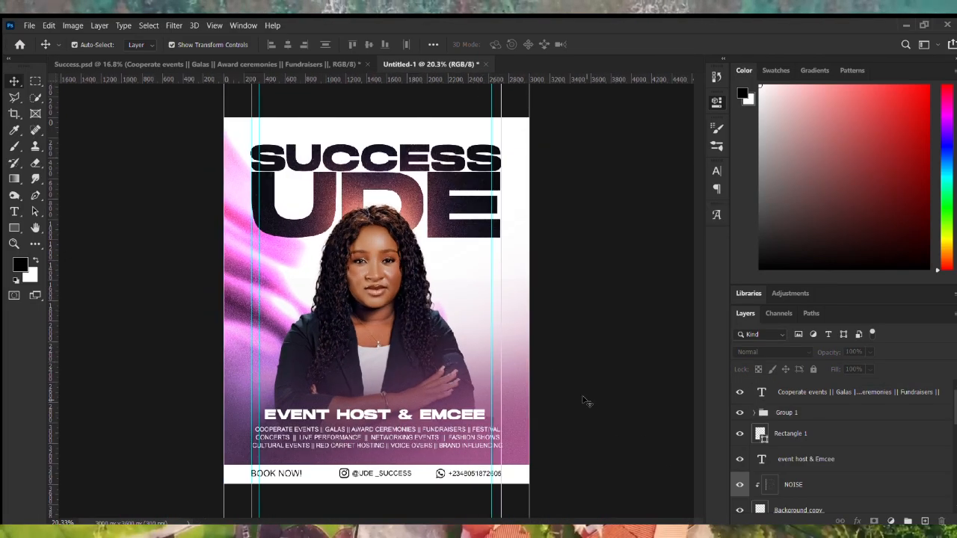
{"action": "scroll", "coordinate": [384, 354], "scroll_direction": "up", "scroll_amount": 2}
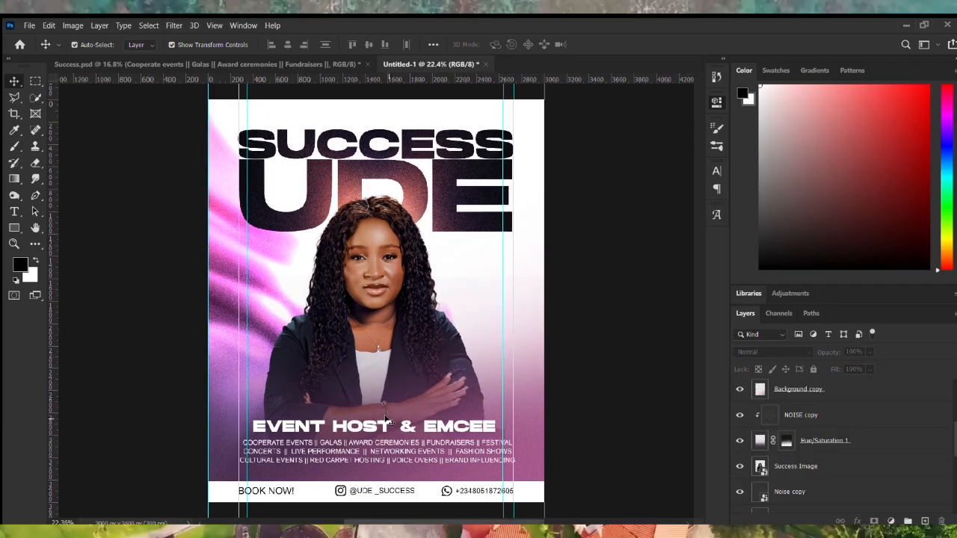
Shrink the EVENT HOST & EMCEE subtitle slightly from its top edge.
{"action": "left_click", "coordinate": [381, 419]}
{"action": "left_click", "coordinate": [382, 427]}
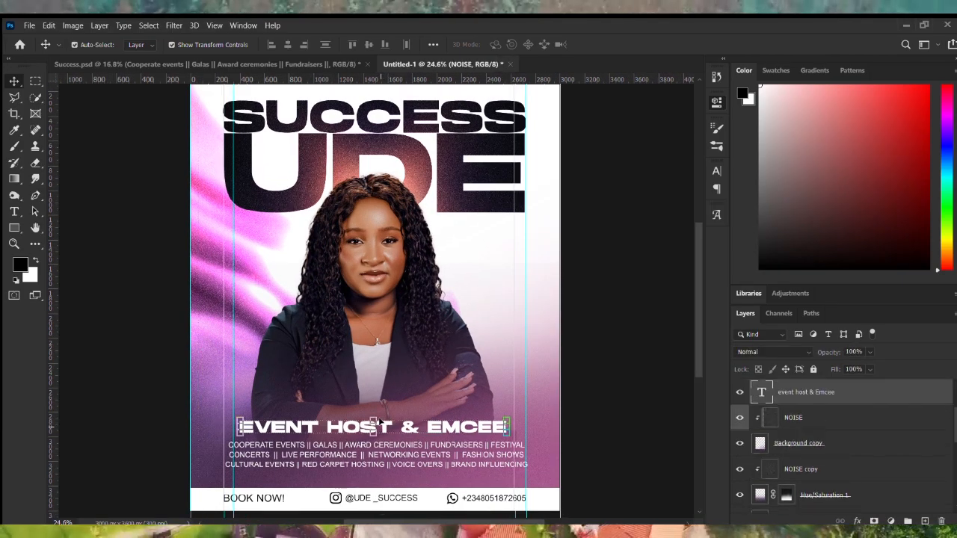
{"action": "left_click_drag", "start_coordinate": [372, 419], "coordinate": [372, 424]}
{"action": "key", "text": "Return"}
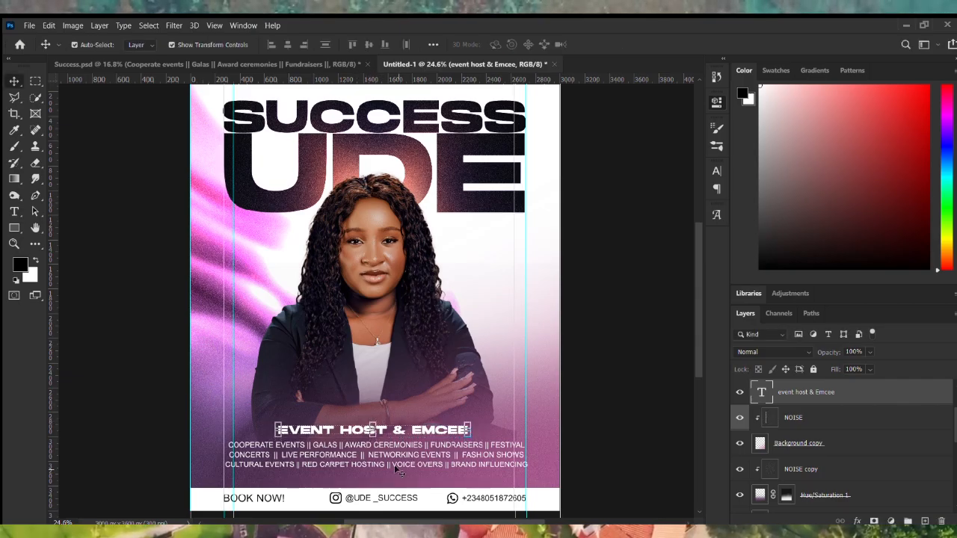
Nudge the services list and the subtitle each down once with Shift+Down.
{"action": "left_click", "coordinate": [402, 465]}
{"action": "key", "text": "shift+Down"}
{"action": "key", "text": "shift+Down"}
{"action": "key", "text": "shift+Down"}
{"action": "key", "text": "shift+Down"}
{"action": "key", "text": "shift+Down"}
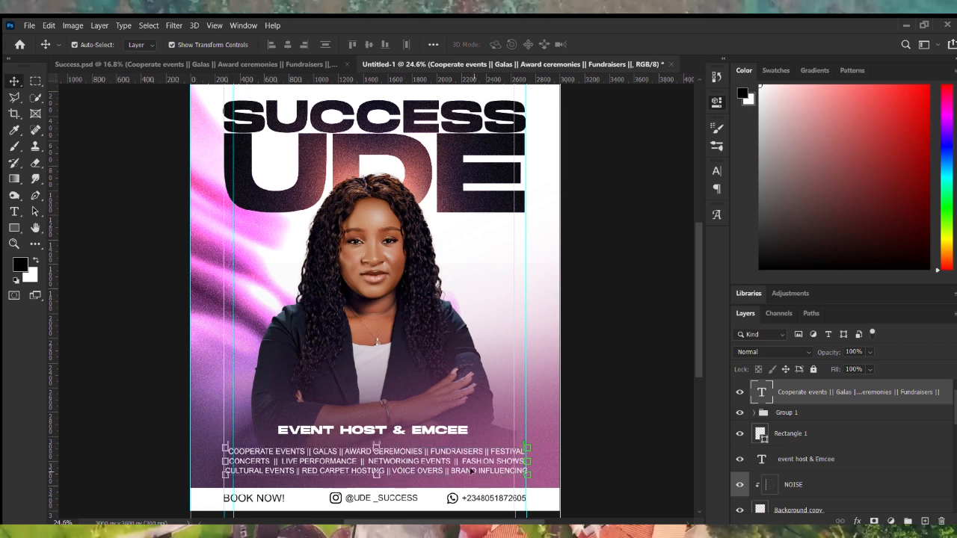
{"action": "left_click", "coordinate": [415, 429]}
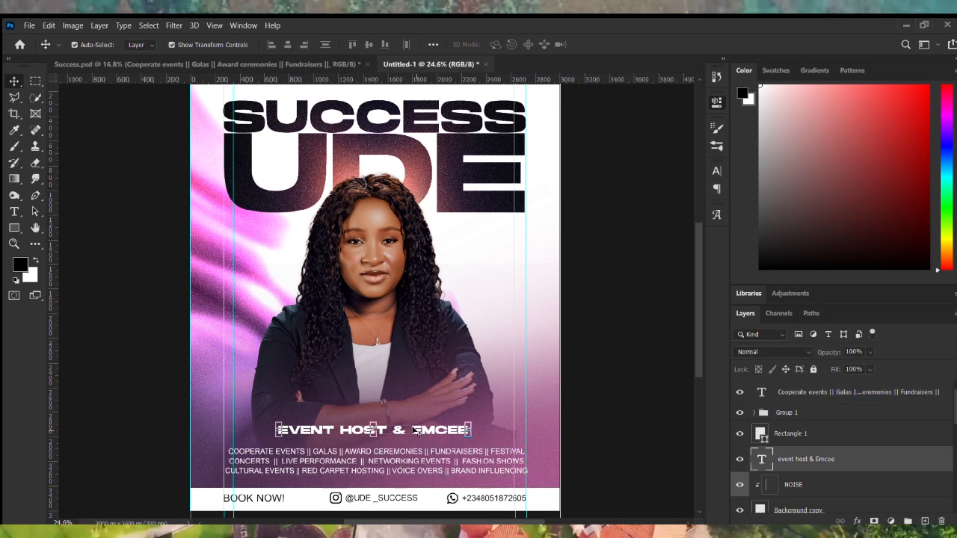
{"action": "key", "text": "shift+Down"}
{"action": "key", "text": "shift+Down"}
{"action": "key", "text": "shift+Down"}
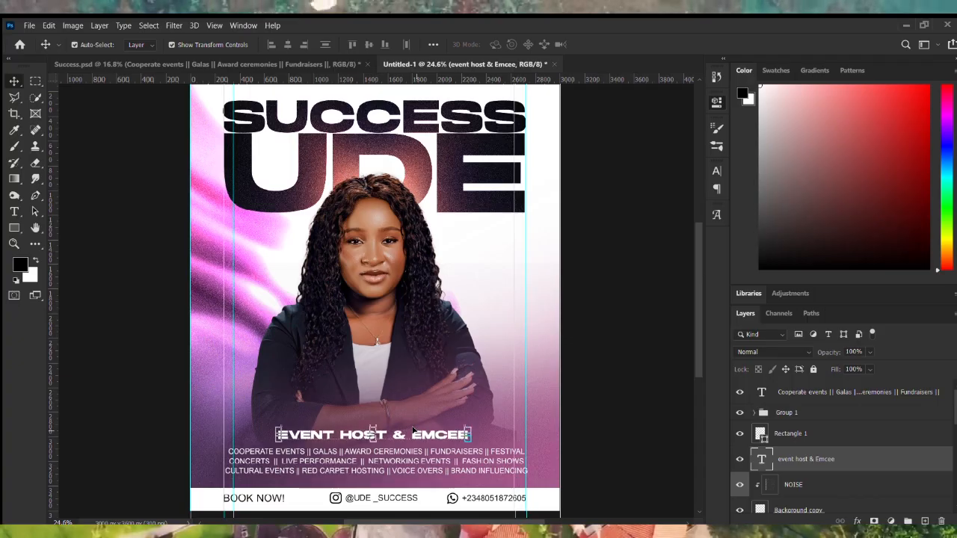
{"action": "left_click", "coordinate": [598, 387]}
{"action": "scroll", "coordinate": [587, 402], "scroll_direction": "down", "scroll_amount": 2}
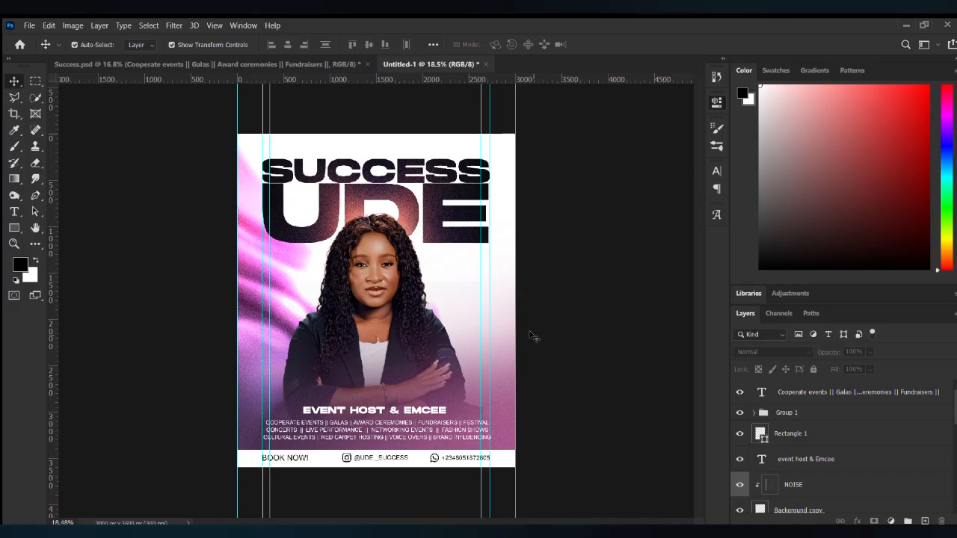
{"action": "scroll", "coordinate": [520, 338], "scroll_direction": "up", "scroll_amount": 2}
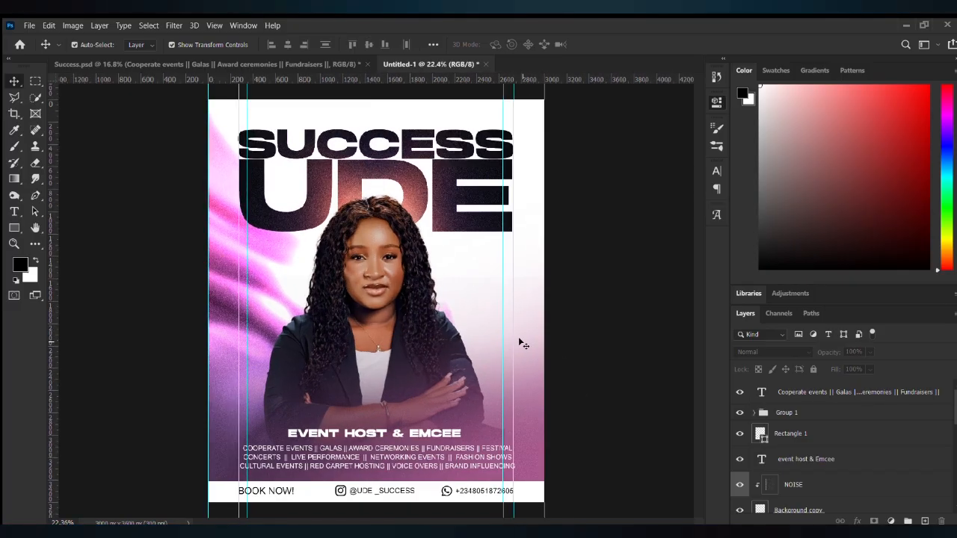